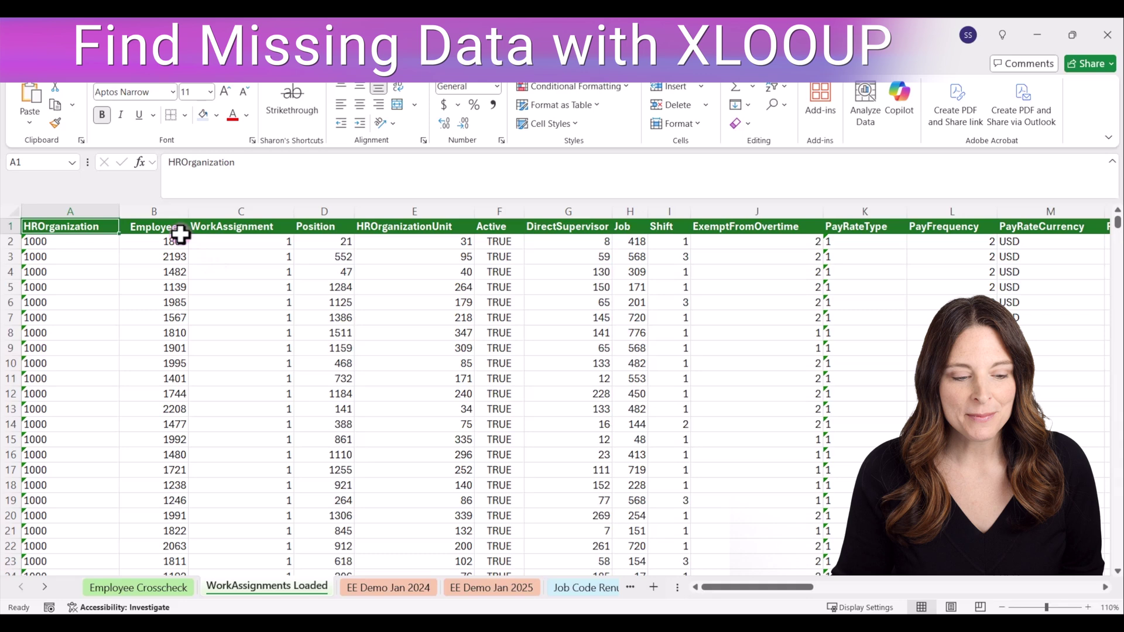
Check the entry counts of the Employee columns on the WorkAssignments Loaded and Employee Crosscheck sheets
{"action": "left_click", "coordinate": [155, 209]}
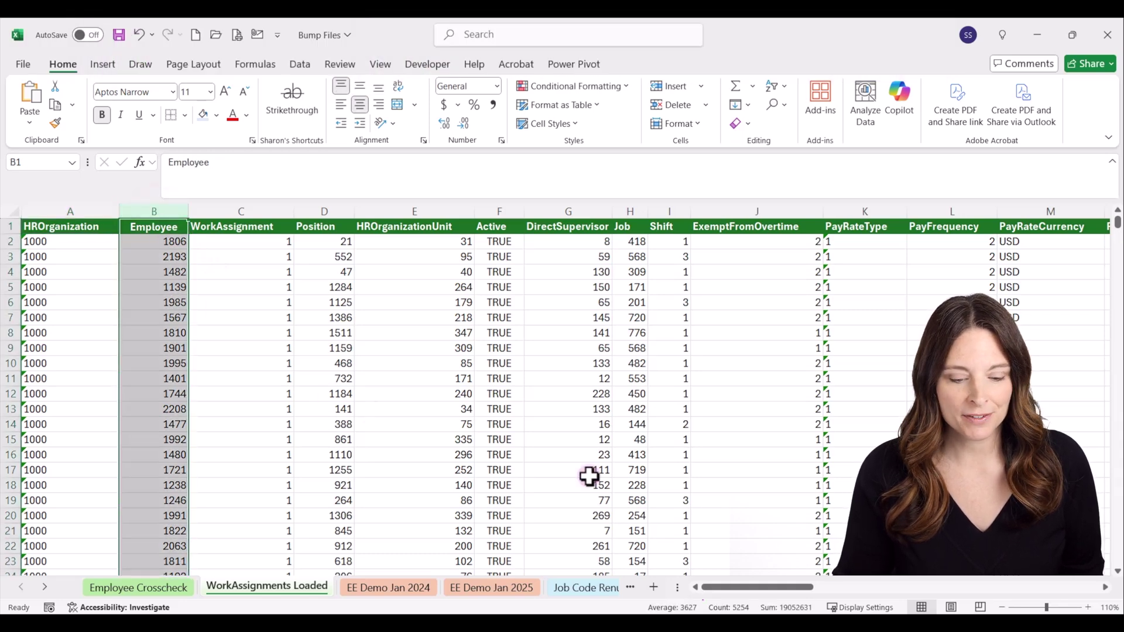
{"action": "left_click", "coordinate": [730, 608]}
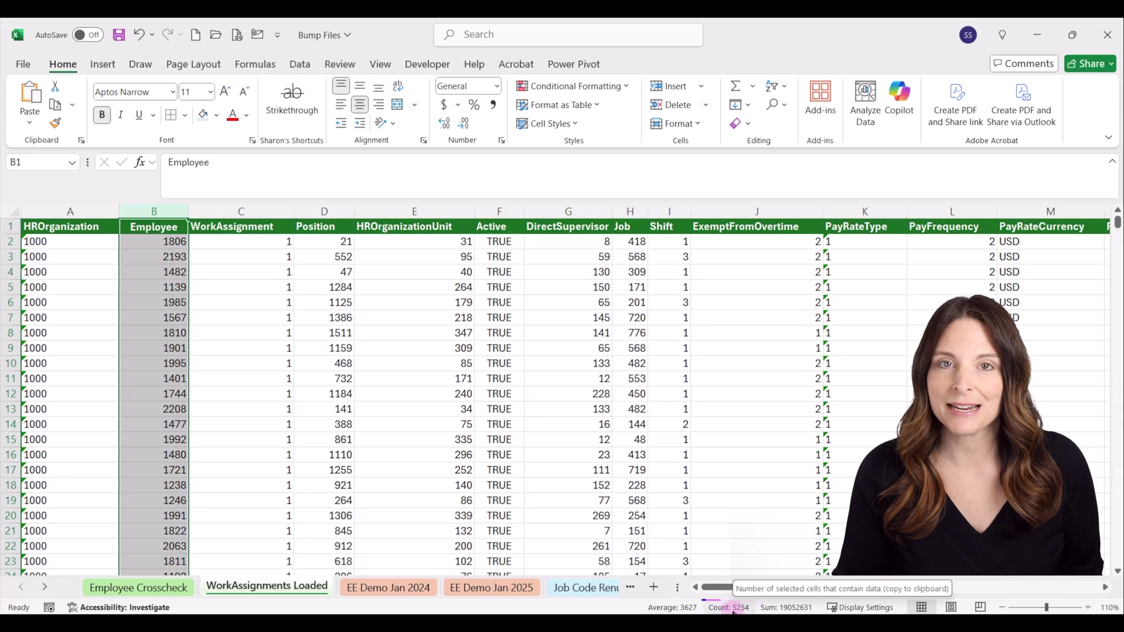
{"action": "left_click", "coordinate": [719, 608]}
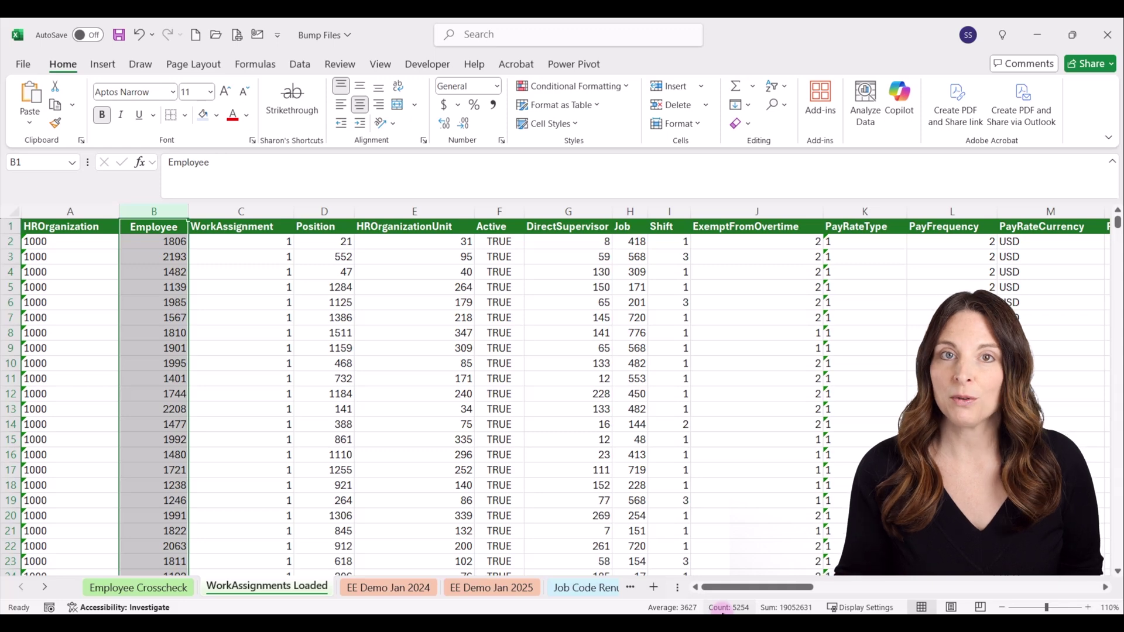
{"action": "left_click", "coordinate": [145, 588]}
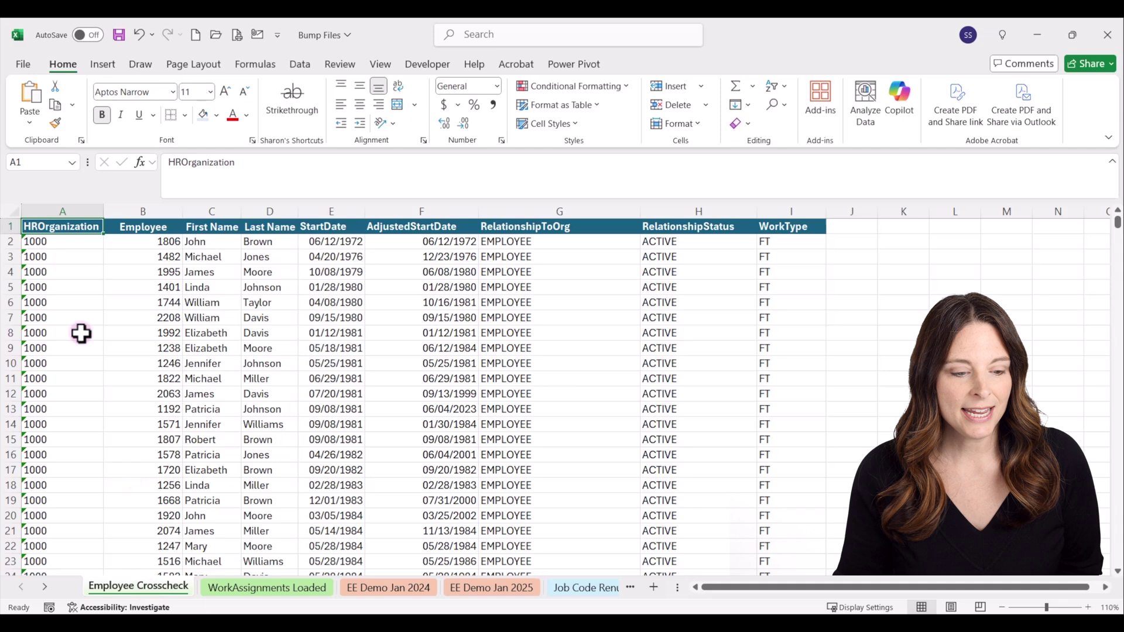
{"action": "left_click", "coordinate": [138, 206]}
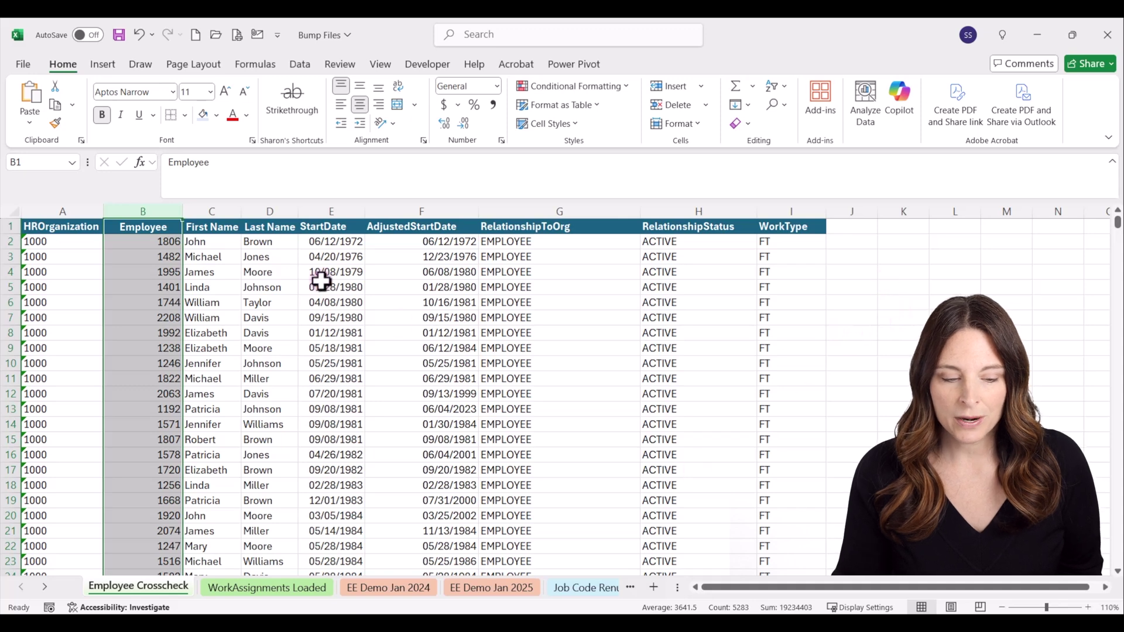
Copy the Employee column's count from the WorkAssignments Loaded sheet and paste it into cell K5 of Employee Crosscheck
{"action": "left_click", "coordinate": [286, 588]}
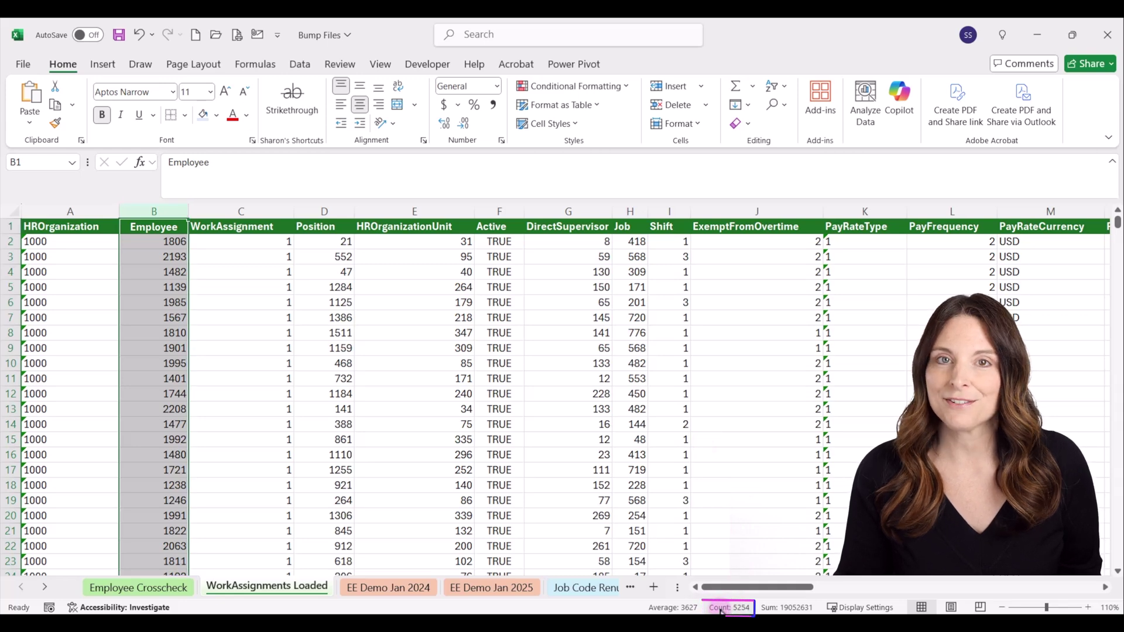
{"action": "left_click", "coordinate": [146, 588]}
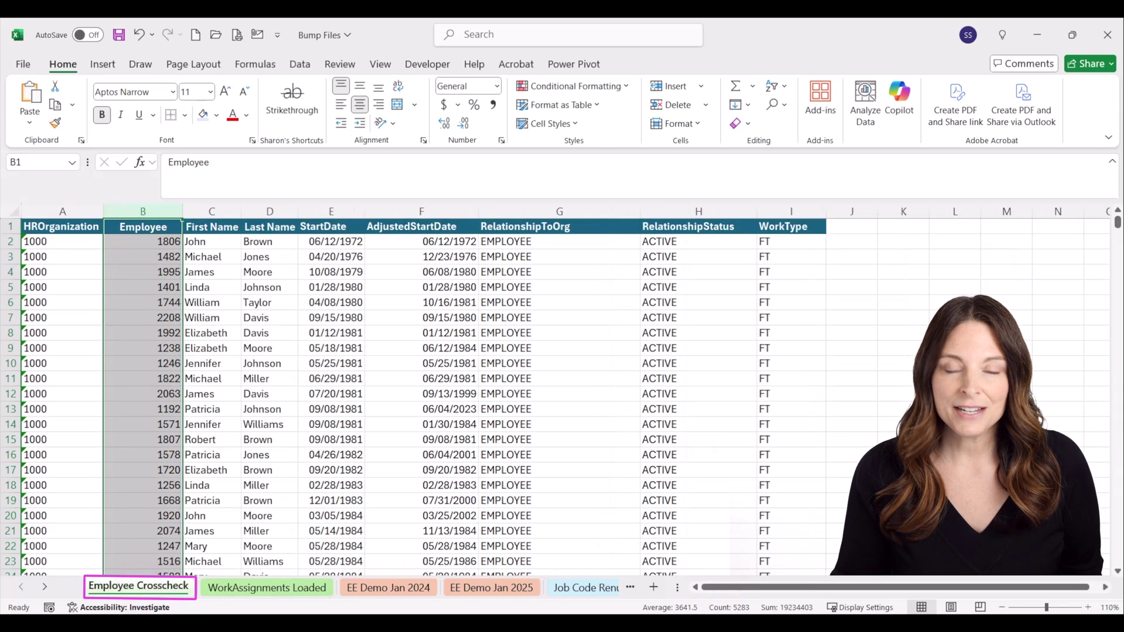
{"action": "left_click", "coordinate": [902, 285]}
{"action": "right_click", "coordinate": [909, 287]}
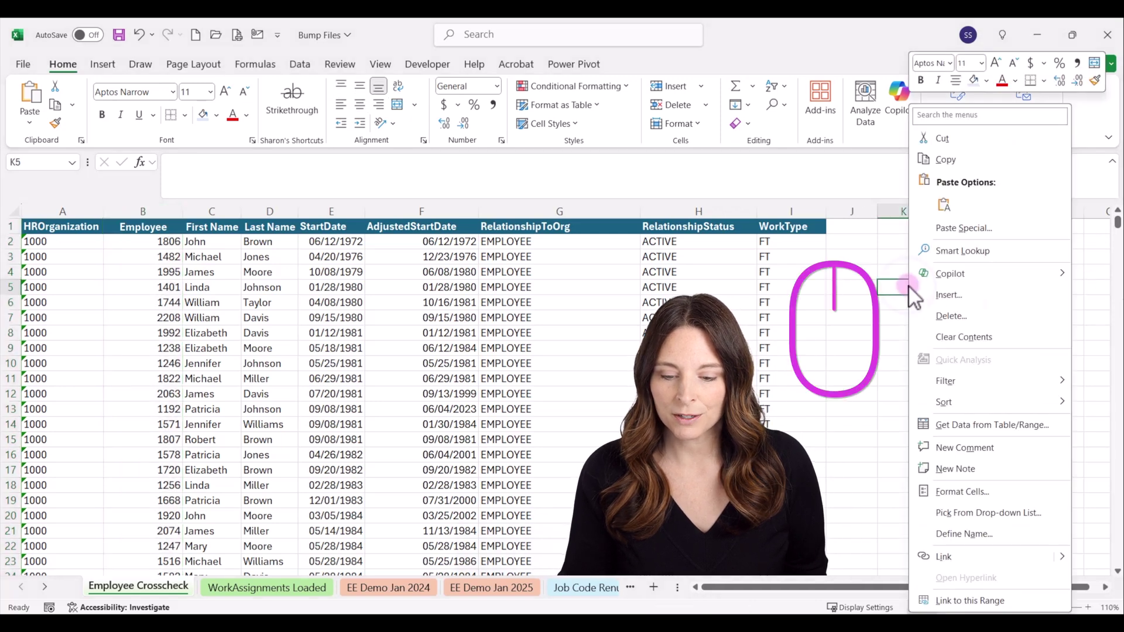
{"action": "left_click", "coordinate": [949, 205]}
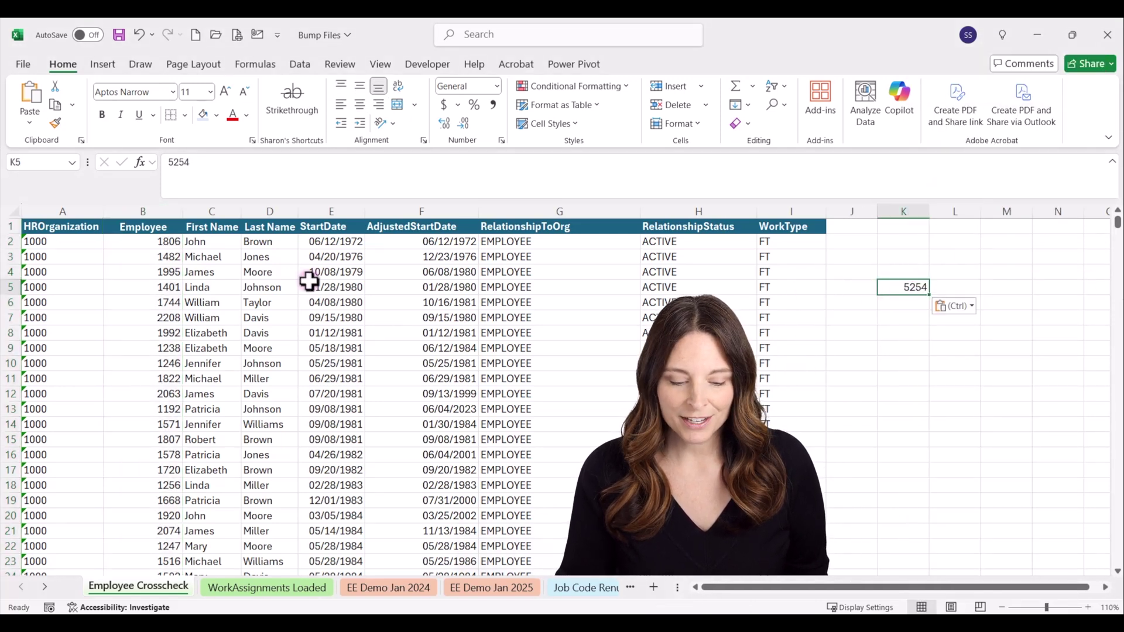
Copy the count of the Employee column on Employee Crosscheck and paste it into cell K4
{"action": "left_click", "coordinate": [148, 211]}
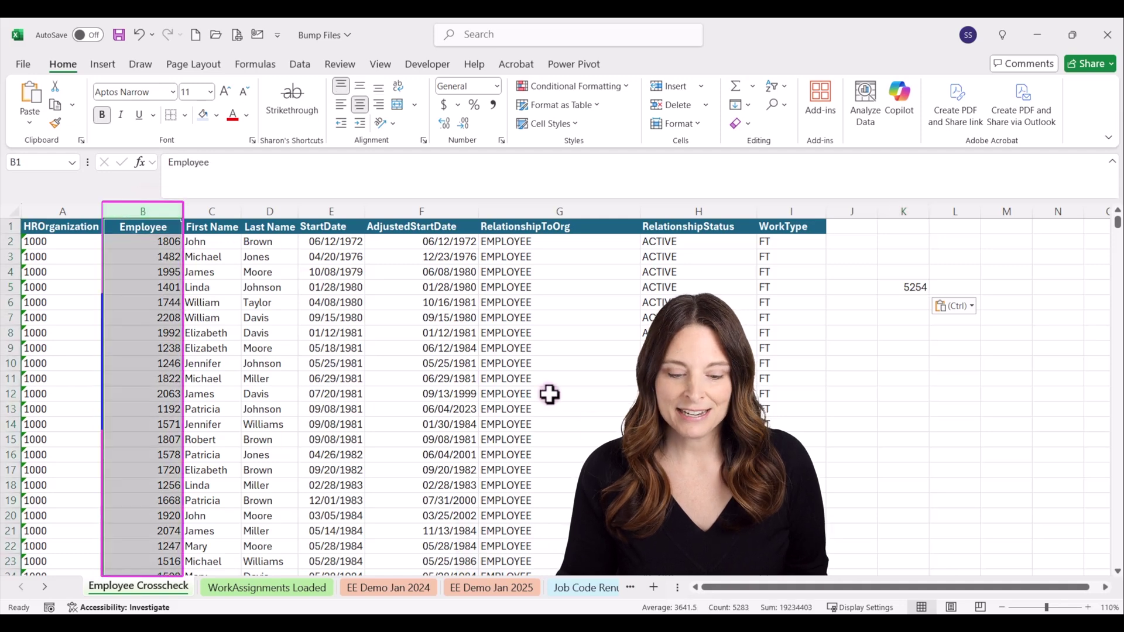
{"action": "left_click", "coordinate": [725, 609]}
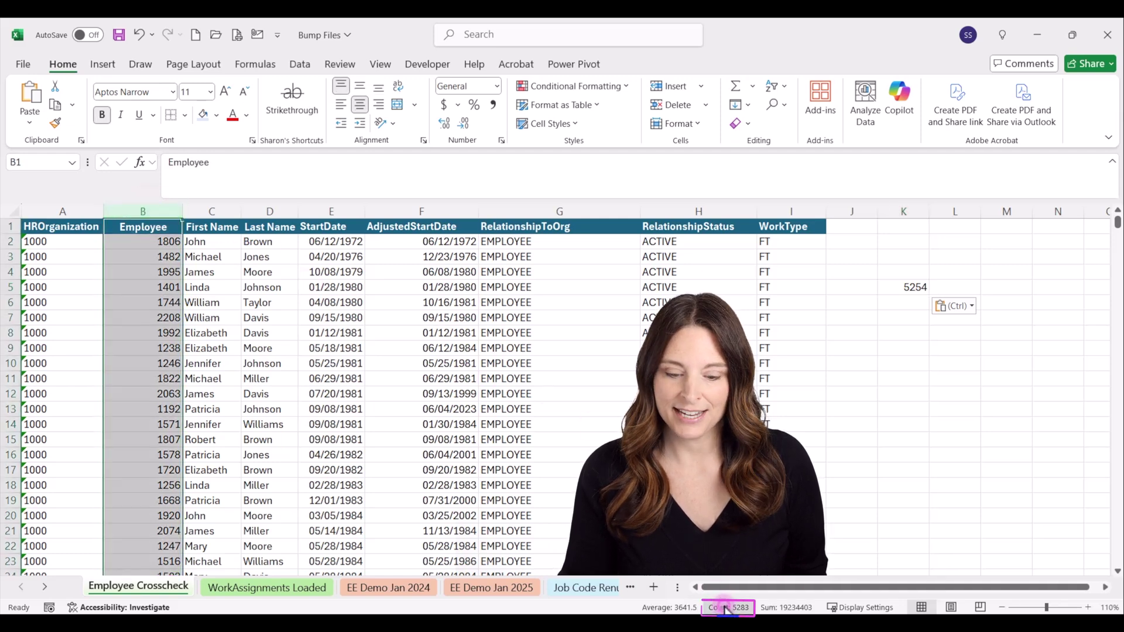
{"action": "left_click", "coordinate": [897, 274]}
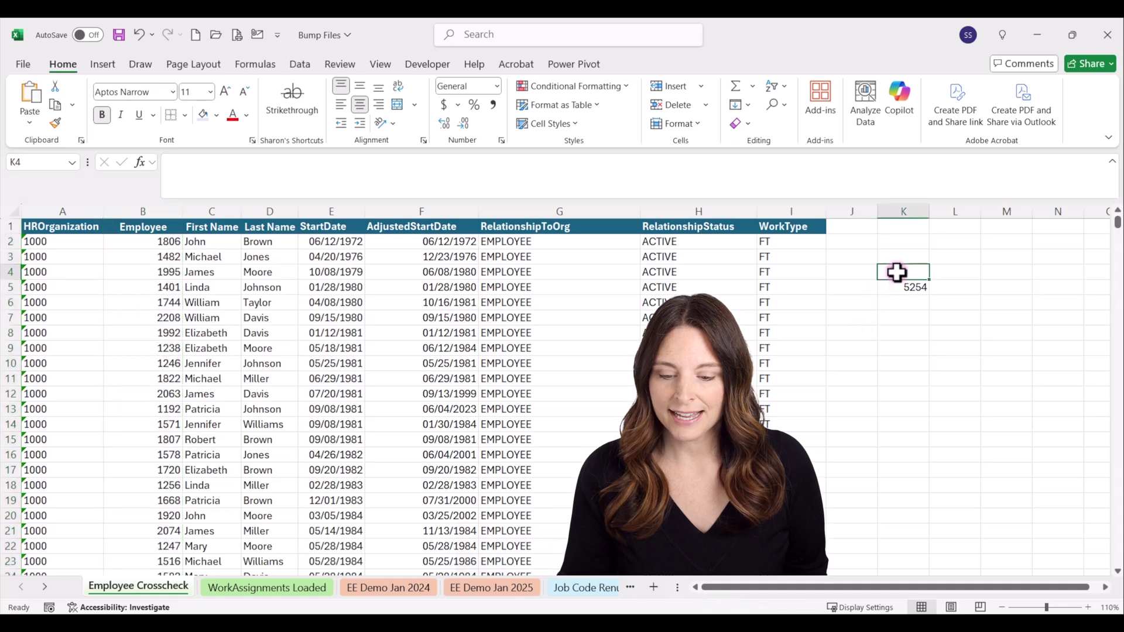
{"action": "right_click", "coordinate": [899, 272]}
{"action": "left_click", "coordinate": [932, 206]}
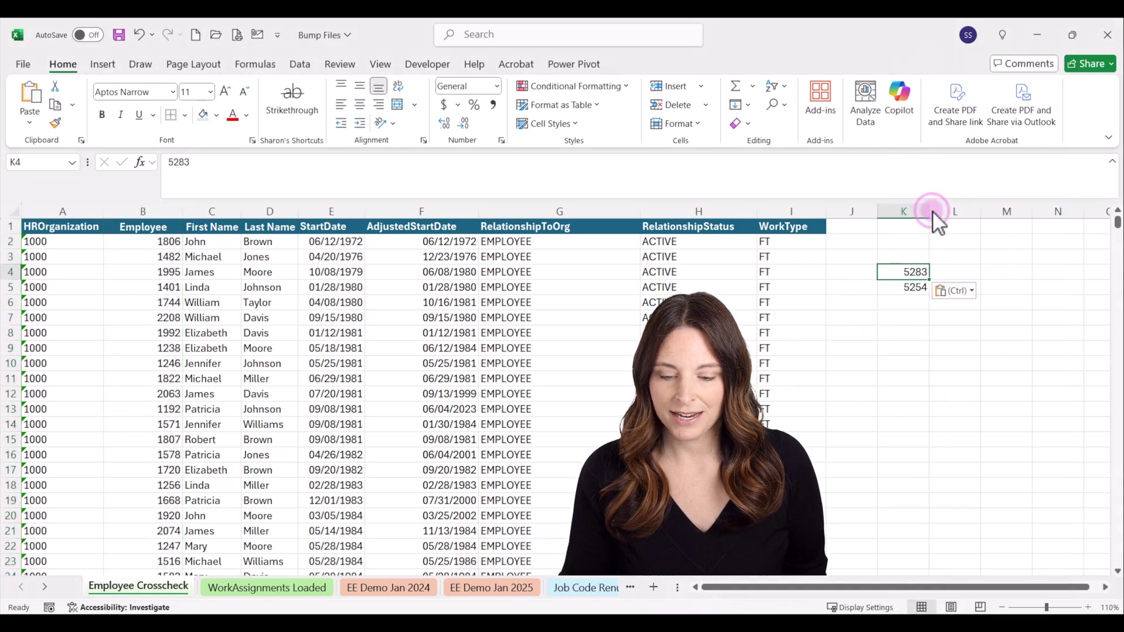
Calculate the difference between the two employee counts in cell K6 with the formula =K4-K5
{"action": "left_click", "coordinate": [898, 298]}
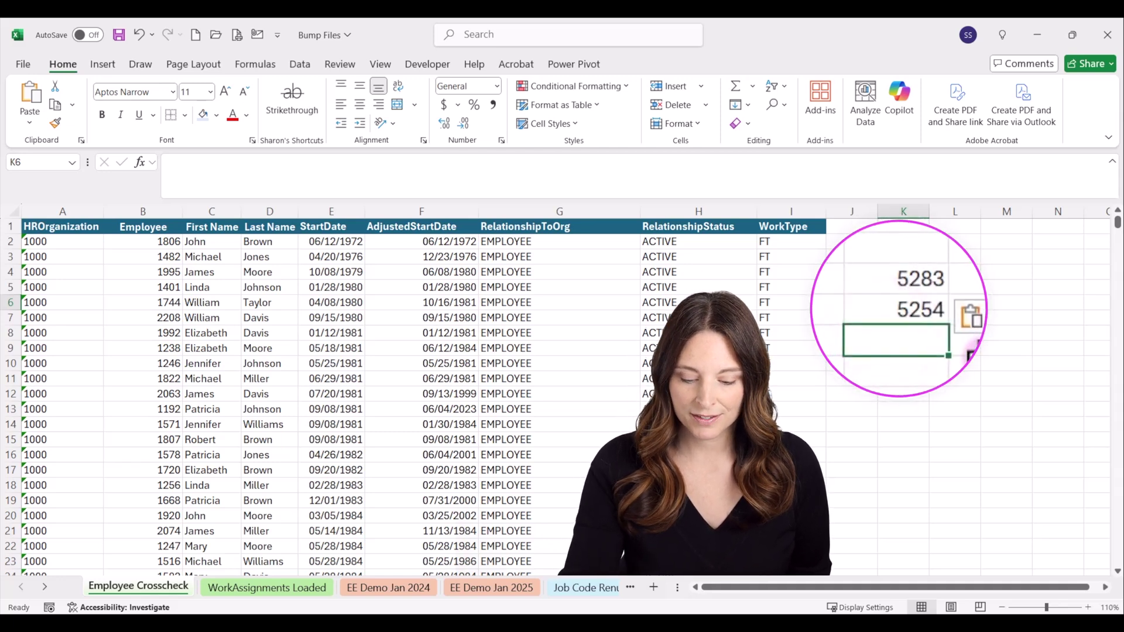
{"action": "type", "text": "="}
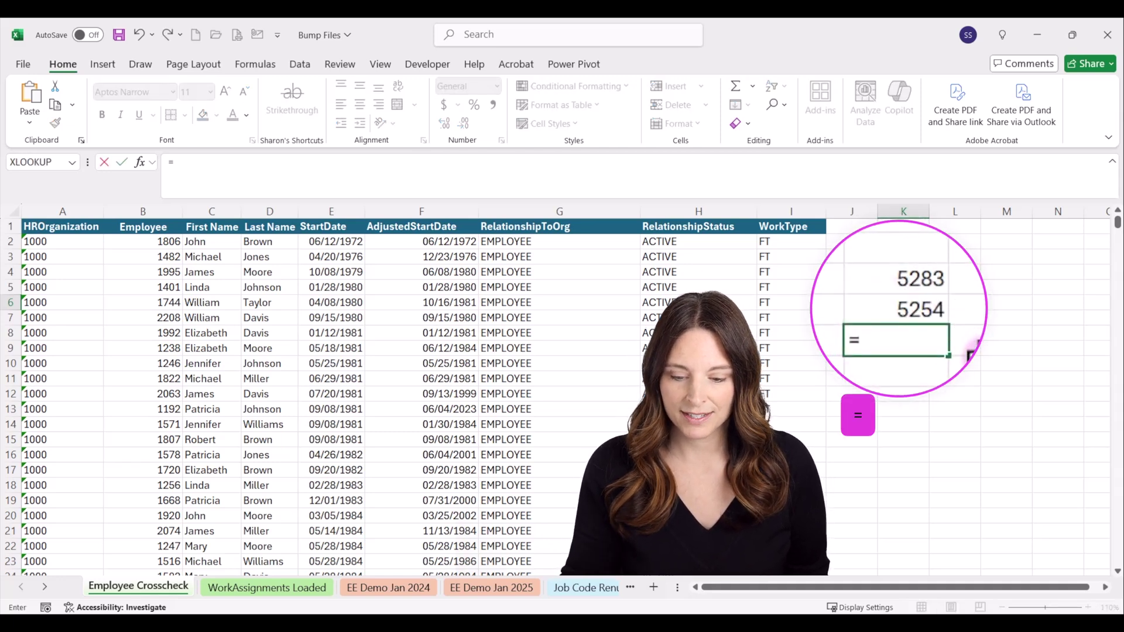
{"action": "left_click", "coordinate": [916, 279]}
{"action": "type", "text": "-"}
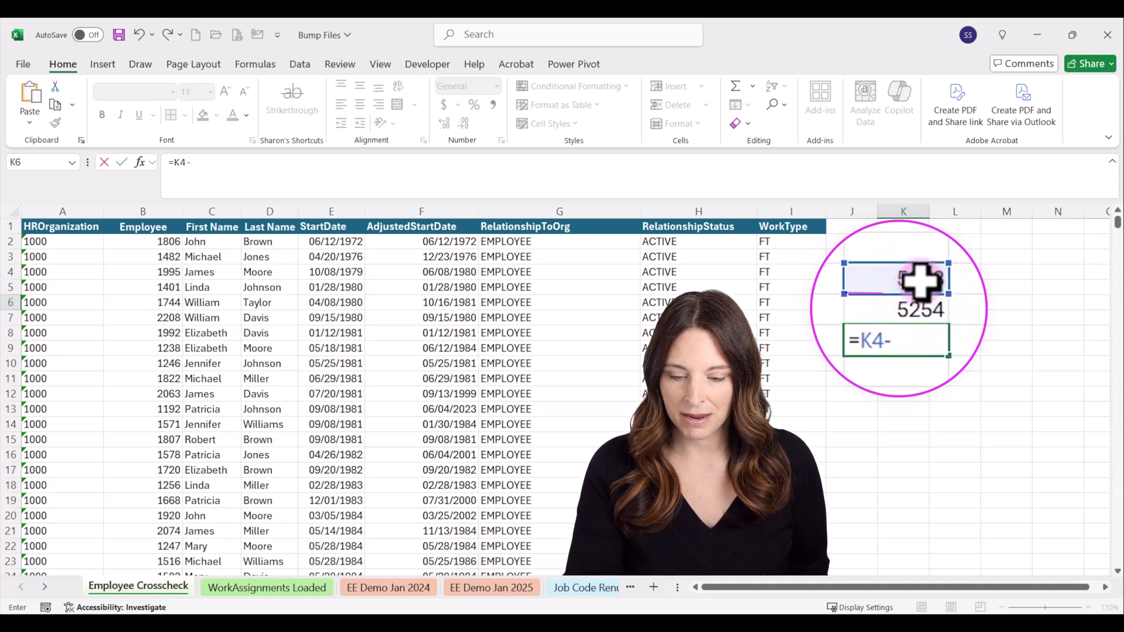
{"action": "left_click", "coordinate": [914, 310]}
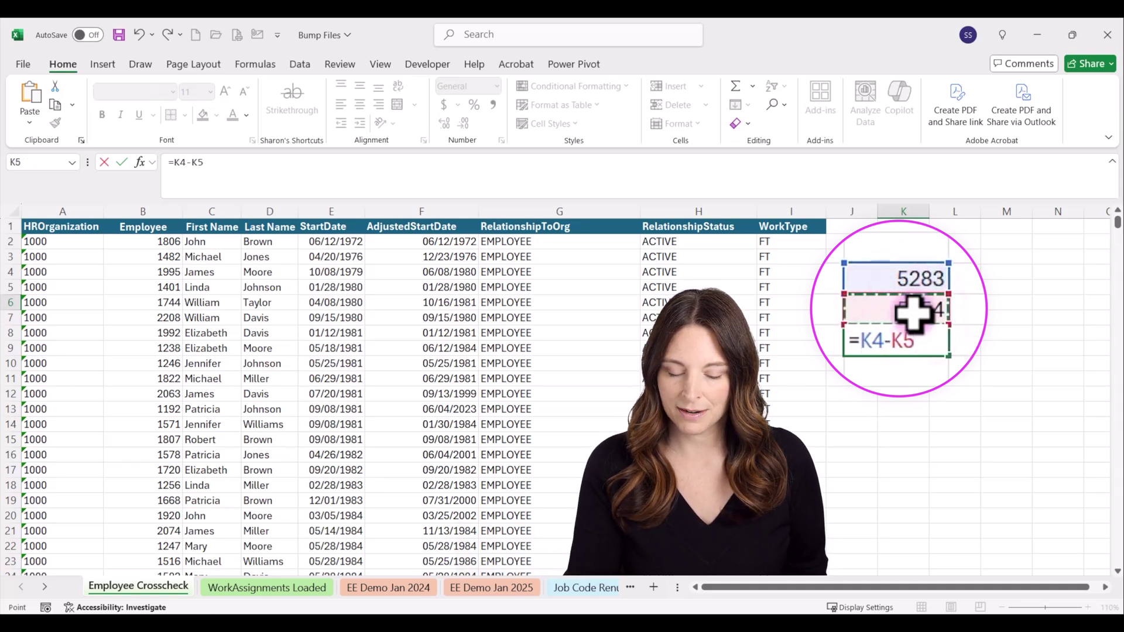
{"action": "key", "text": "Return"}
{"action": "left_click", "coordinate": [909, 303]}
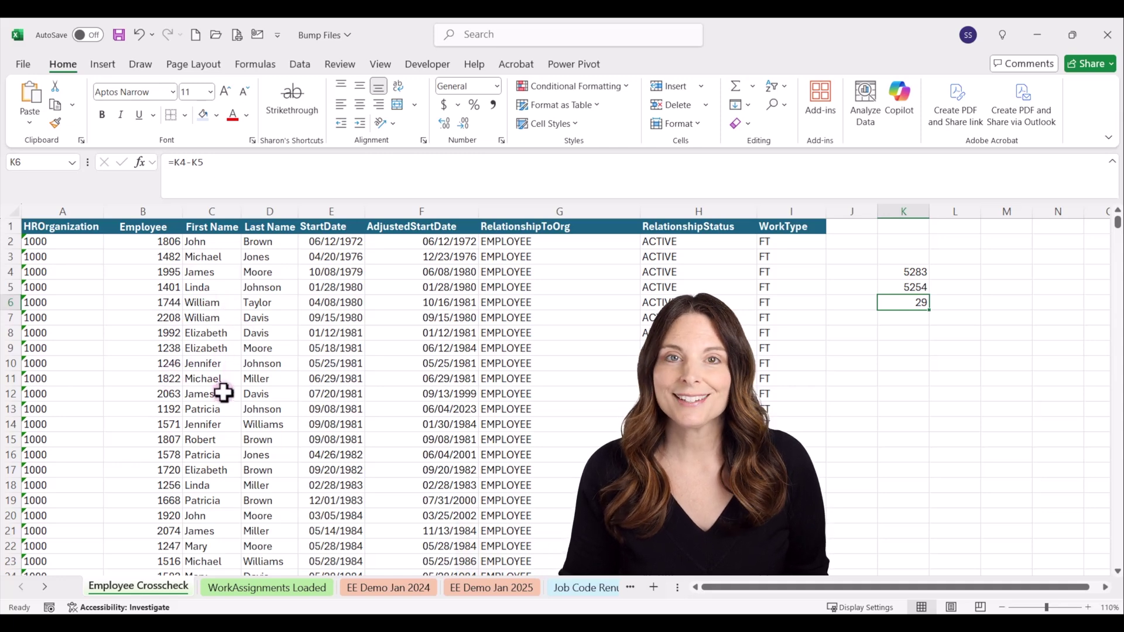
Delete the scratch column K containing the two counts and their difference
{"action": "left_click", "coordinate": [916, 210]}
{"action": "right_click", "coordinate": [915, 211]}
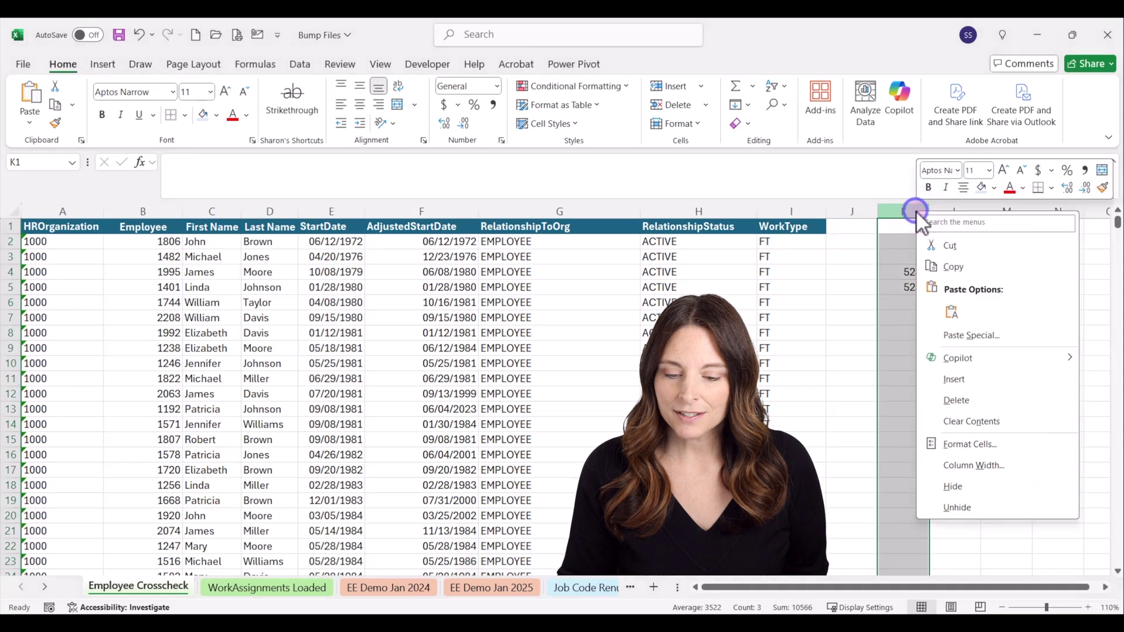
{"action": "left_click", "coordinate": [975, 396]}
Insert a blank column between the Employee and First Name columns on the Employee Crosscheck sheet
{"action": "left_click", "coordinate": [213, 212]}
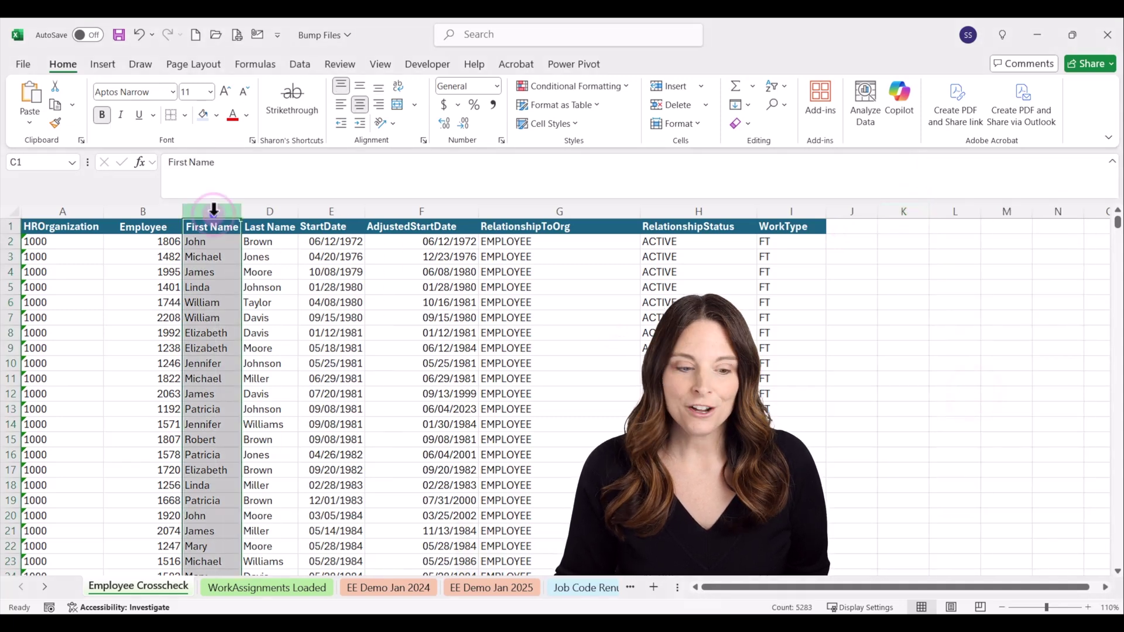
{"action": "right_click", "coordinate": [213, 212]}
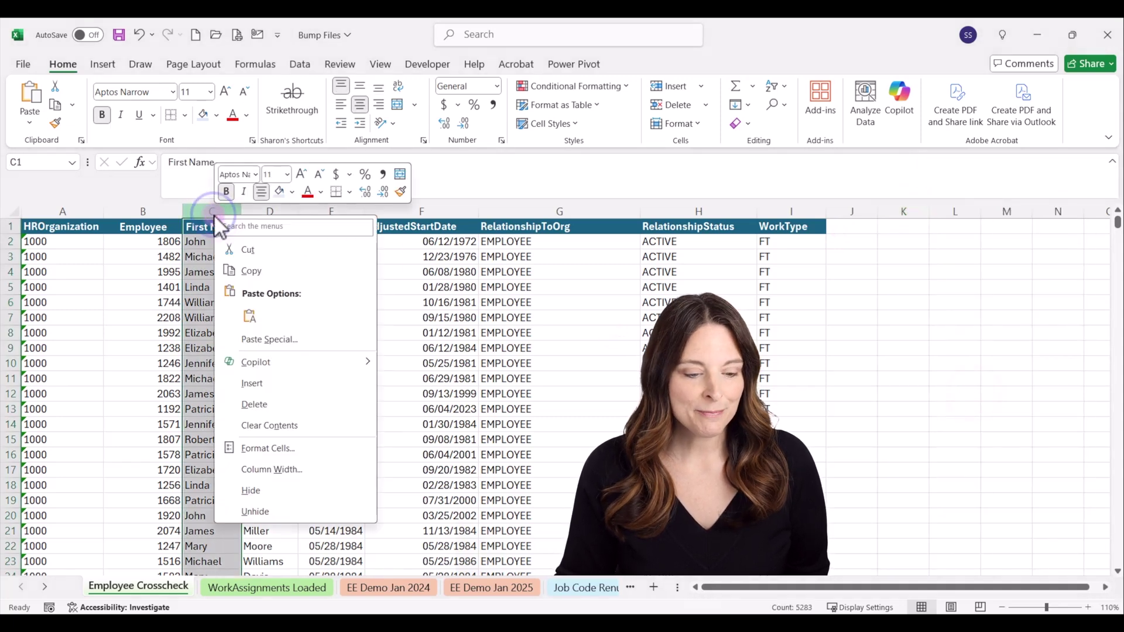
{"action": "left_click", "coordinate": [278, 387]}
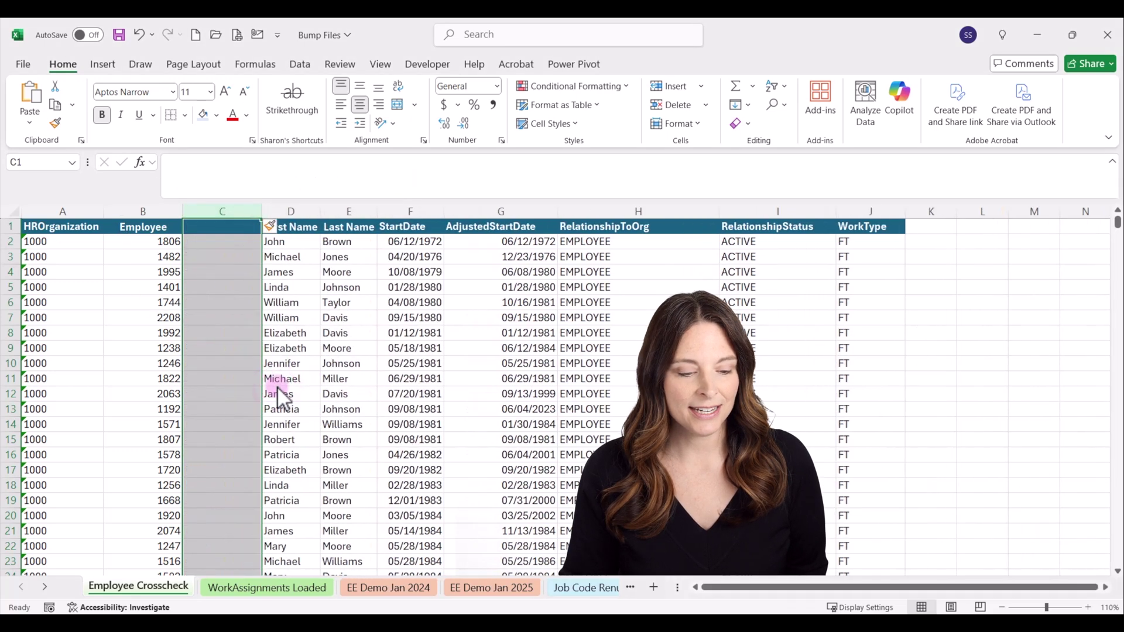
Title the new column "Missing WA" in cell C1 and give this header an orange fill
{"action": "left_click", "coordinate": [214, 227]}
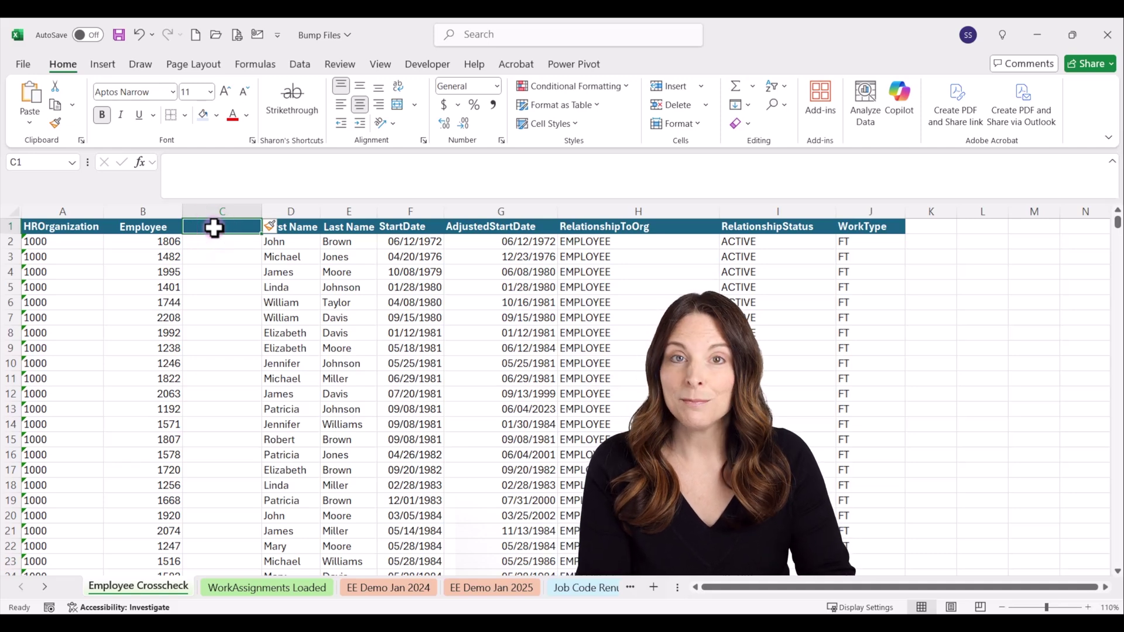
{"action": "type", "text": "Missin"}
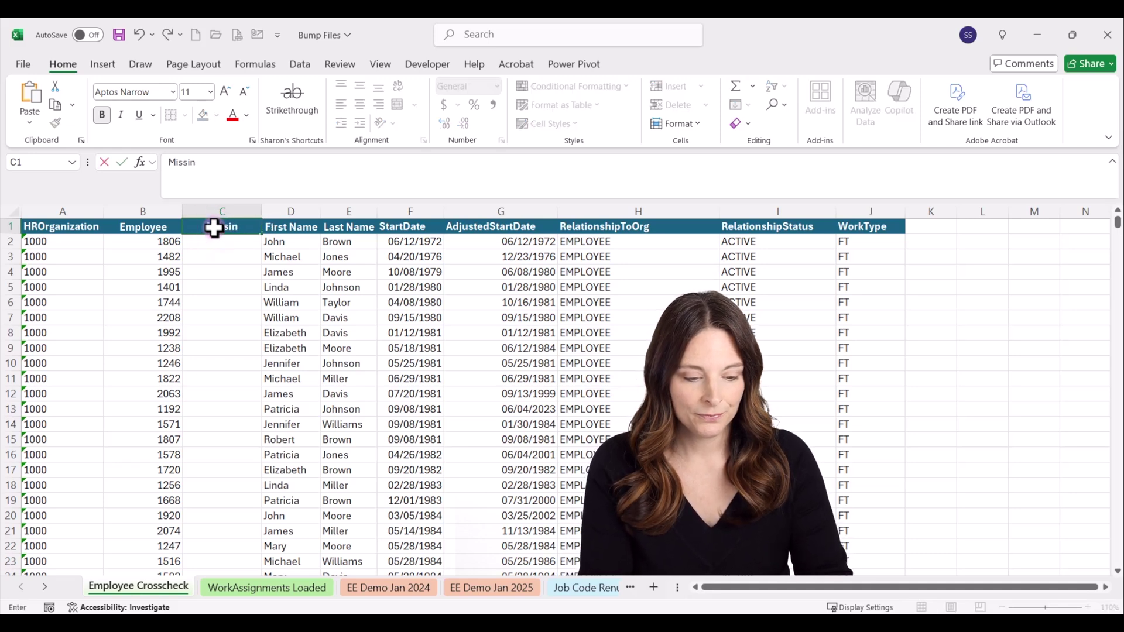
{"action": "type", "text": "g WA"}
{"action": "key", "text": "ctrl+Return"}
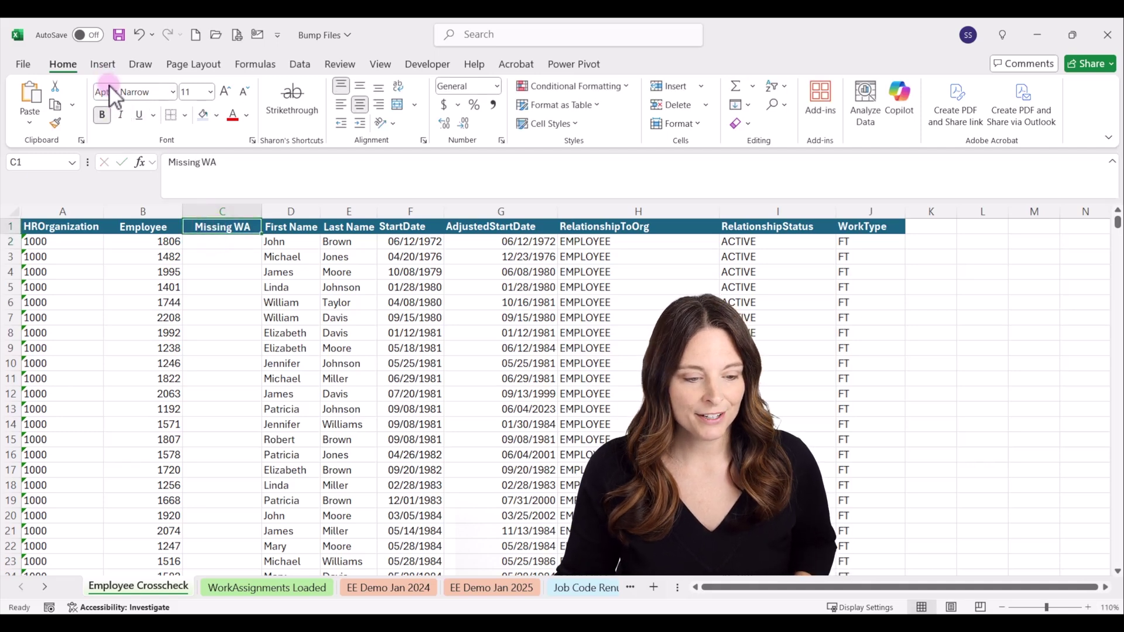
{"action": "left_click", "coordinate": [217, 116]}
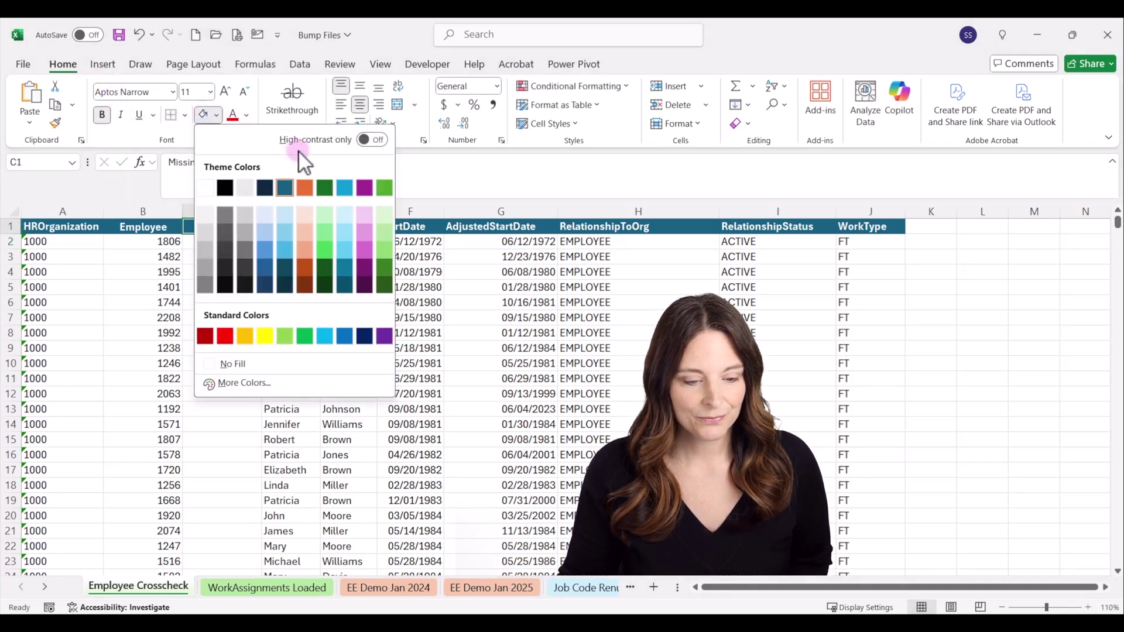
{"action": "left_click", "coordinate": [304, 188]}
Start an XLOOKUP formula in cell C2 of the Missing WA column with the employee number in B2 as lookup value
{"action": "left_click", "coordinate": [217, 240]}
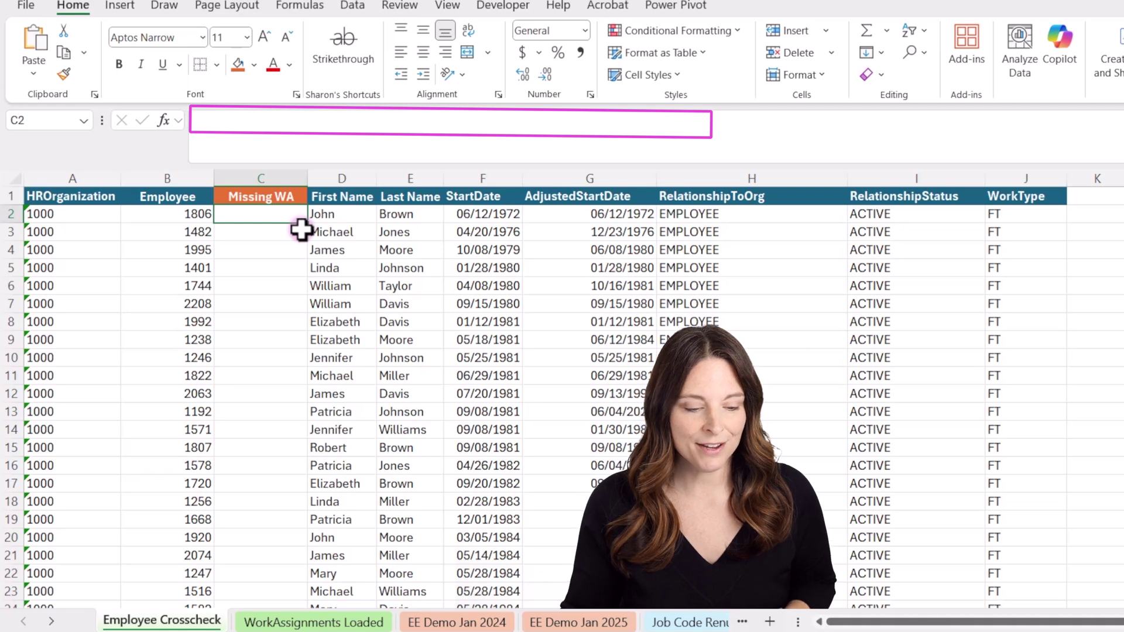
{"action": "type", "text": "="}
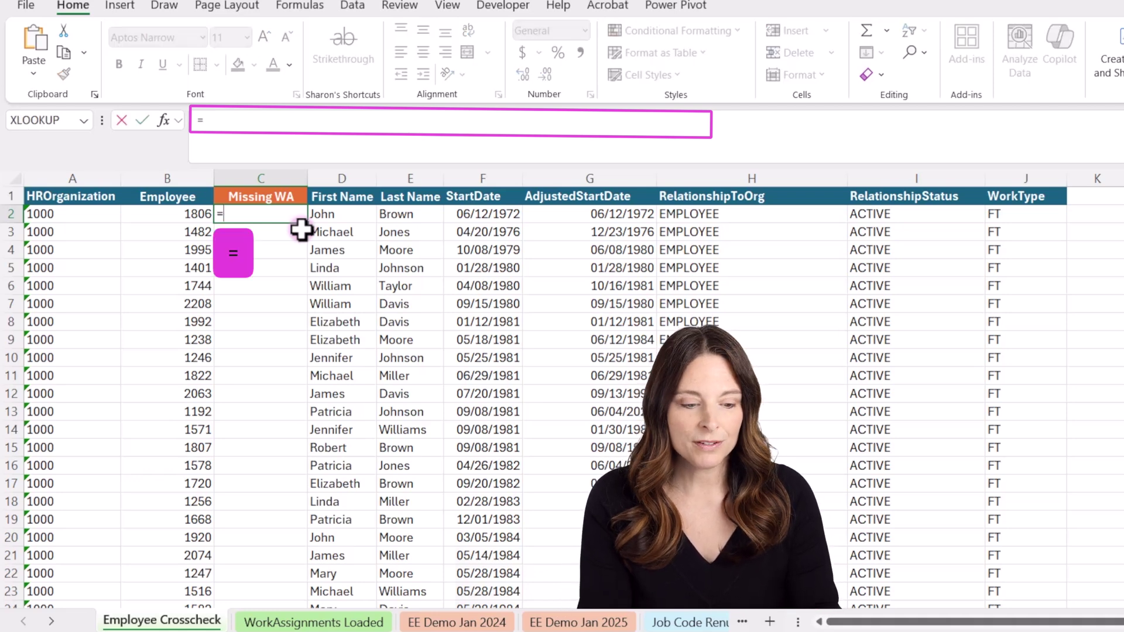
{"action": "type", "text": "xlo"}
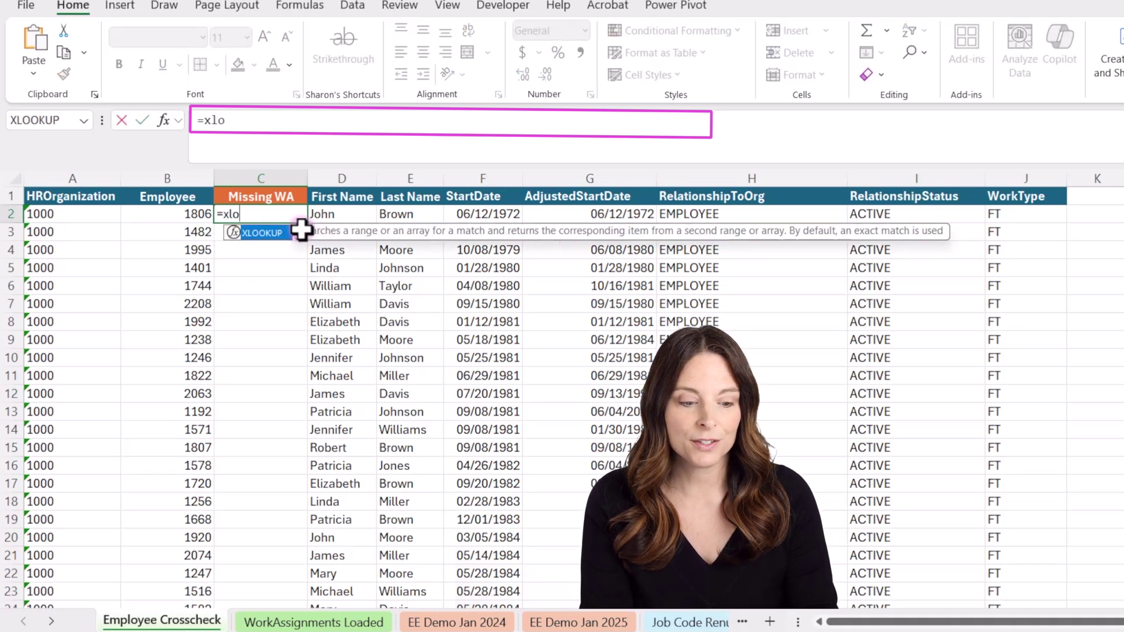
{"action": "type", "text": "o"}
{"action": "key", "text": "Tab"}
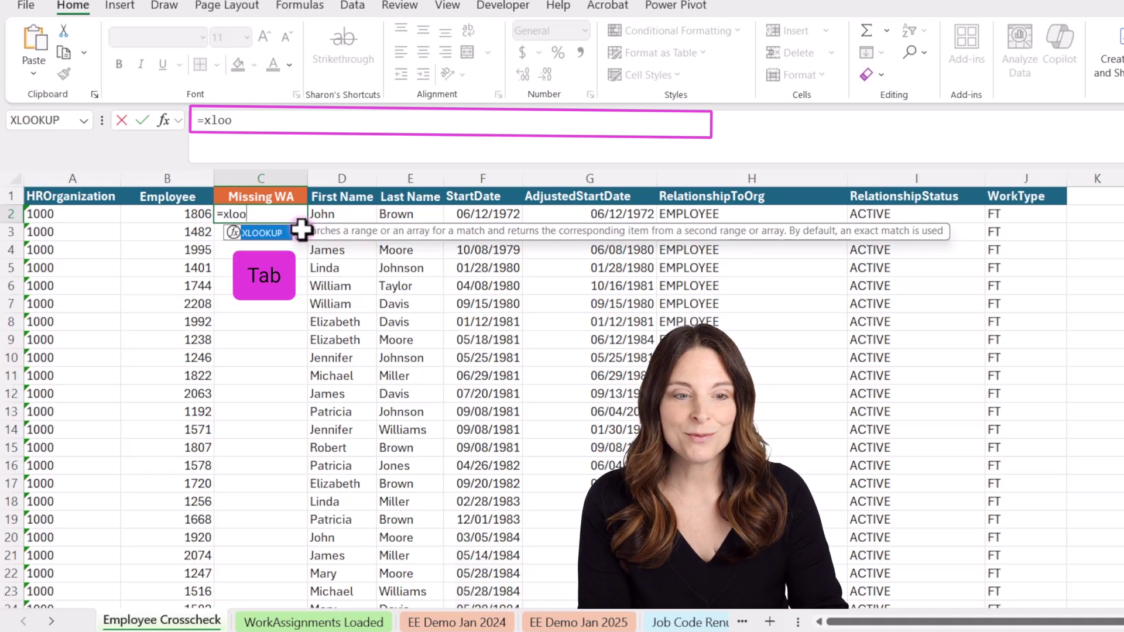
{"action": "key", "text": "Tab"}
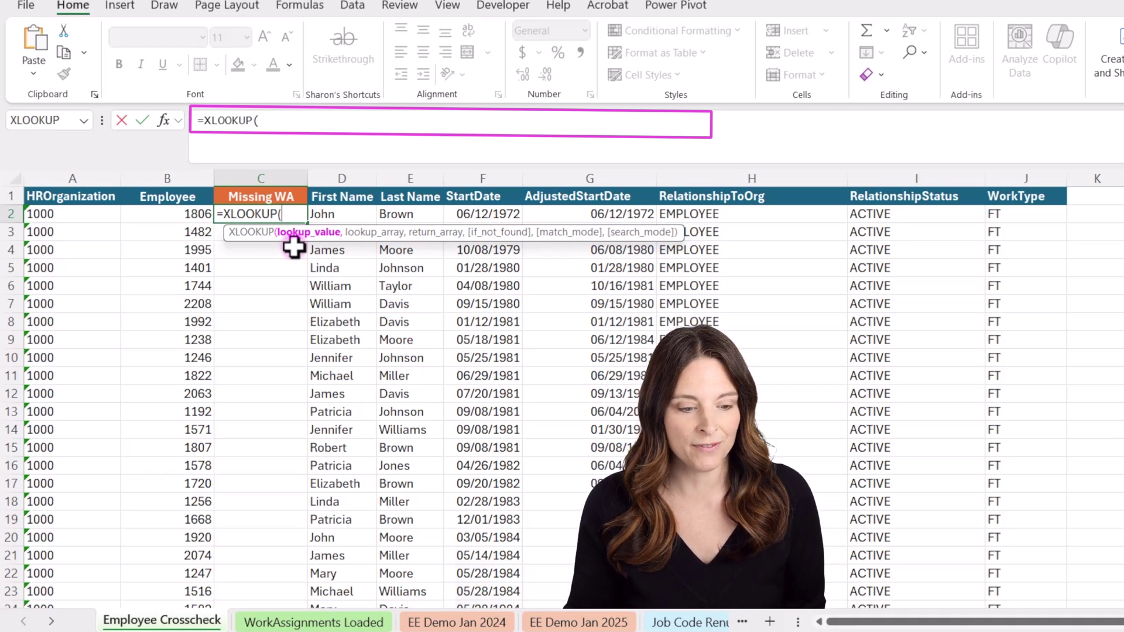
{"action": "left_click", "coordinate": [162, 214]}
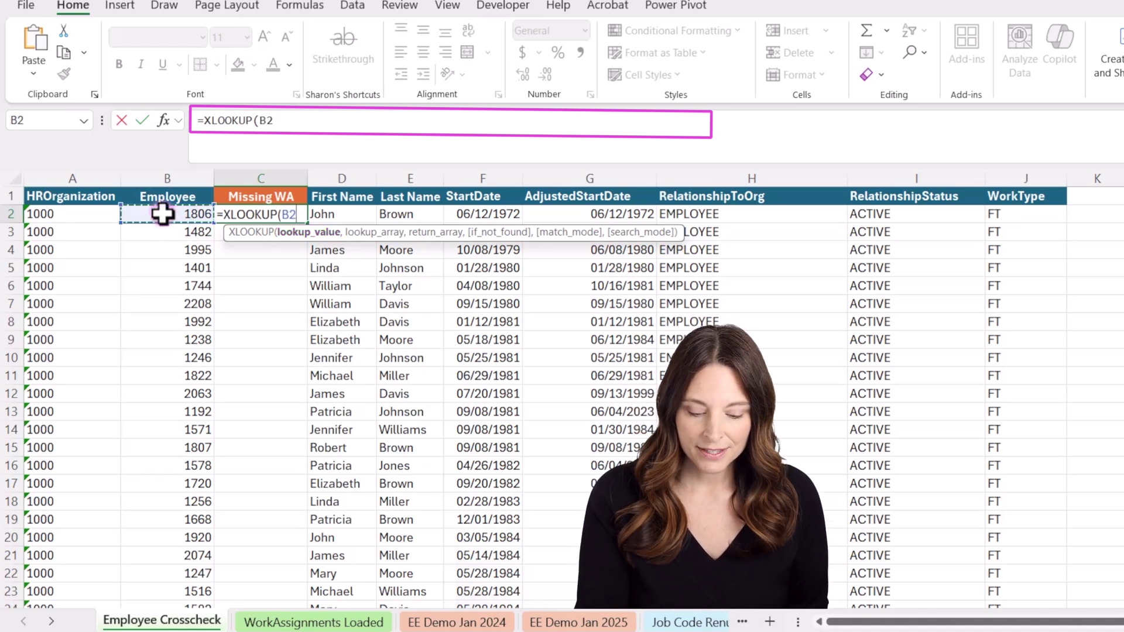
{"action": "type", "text": ","}
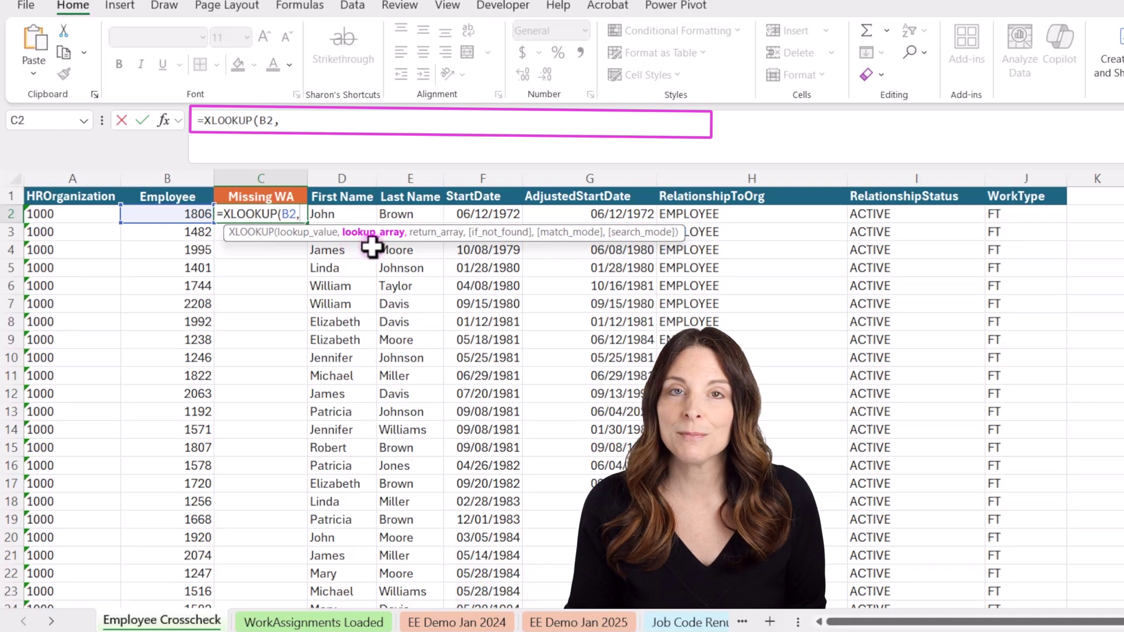
Complete the XLOOKUP with WorkAssignments Loaded column B:B as lookup array and C:C as return array, and fill it down the Missing WA column
{"action": "left_click", "coordinate": [315, 624]}
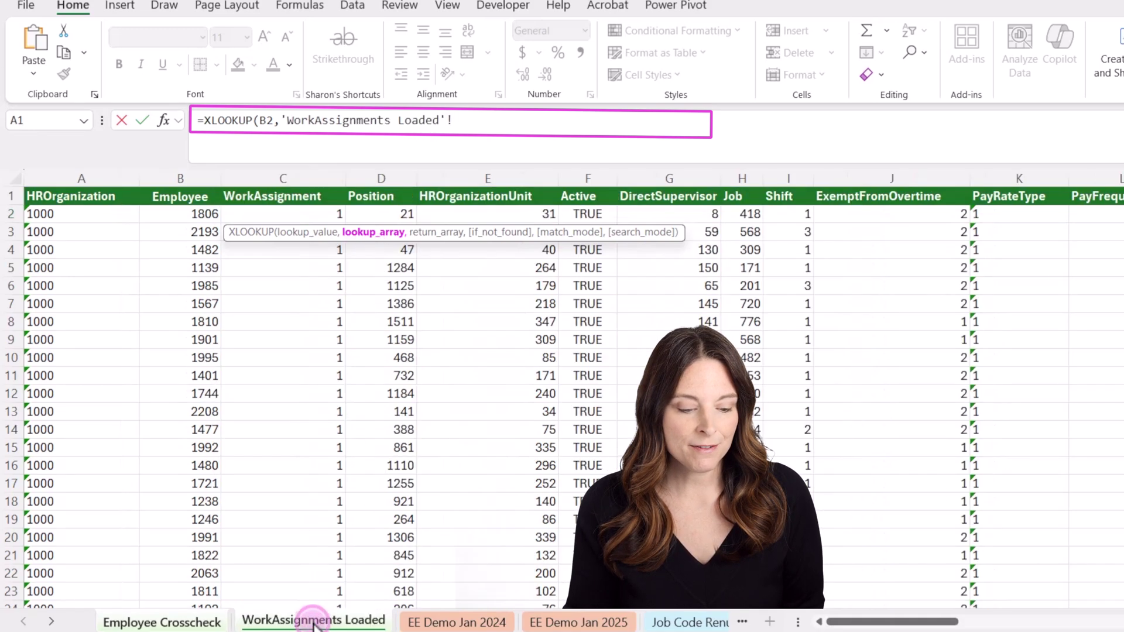
{"action": "left_click", "coordinate": [180, 169]}
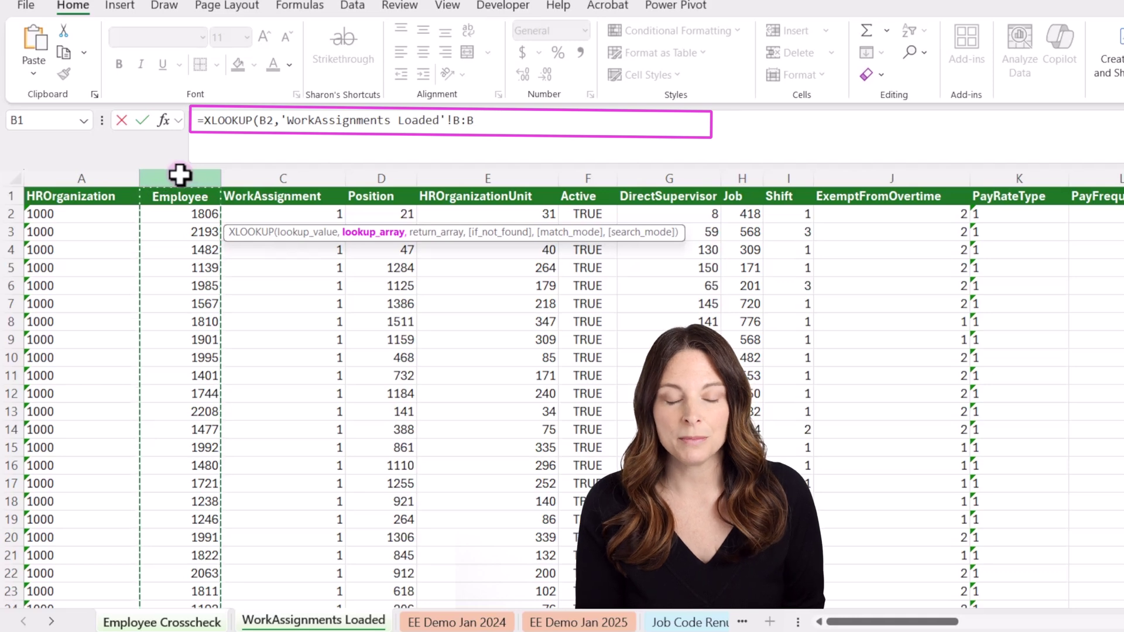
{"action": "type", "text": ","}
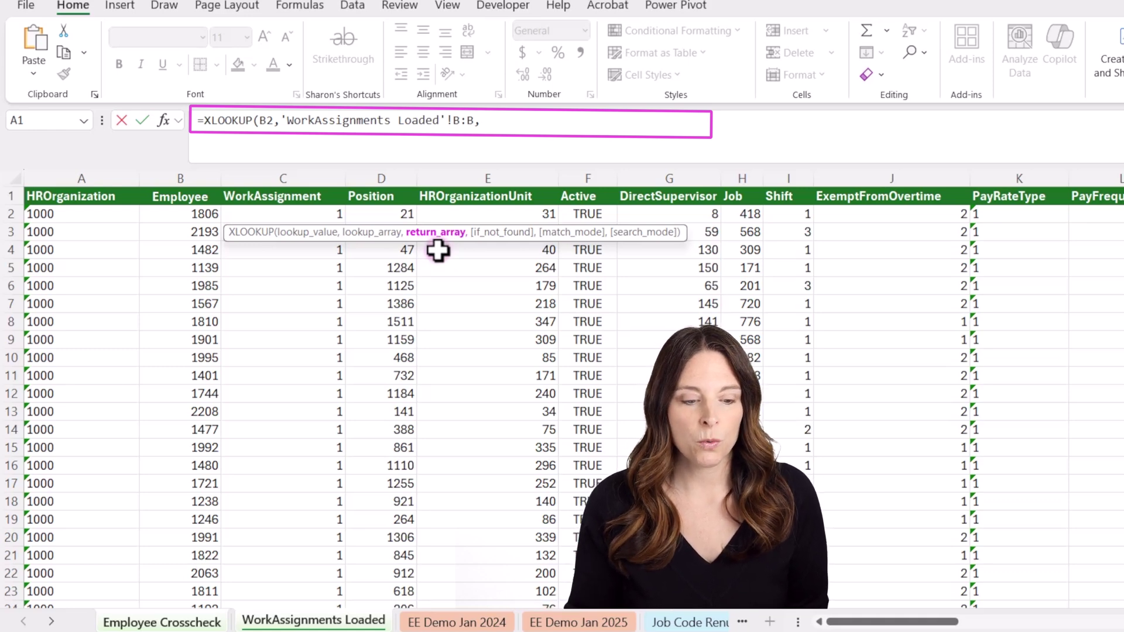
{"action": "left_click", "coordinate": [295, 172]}
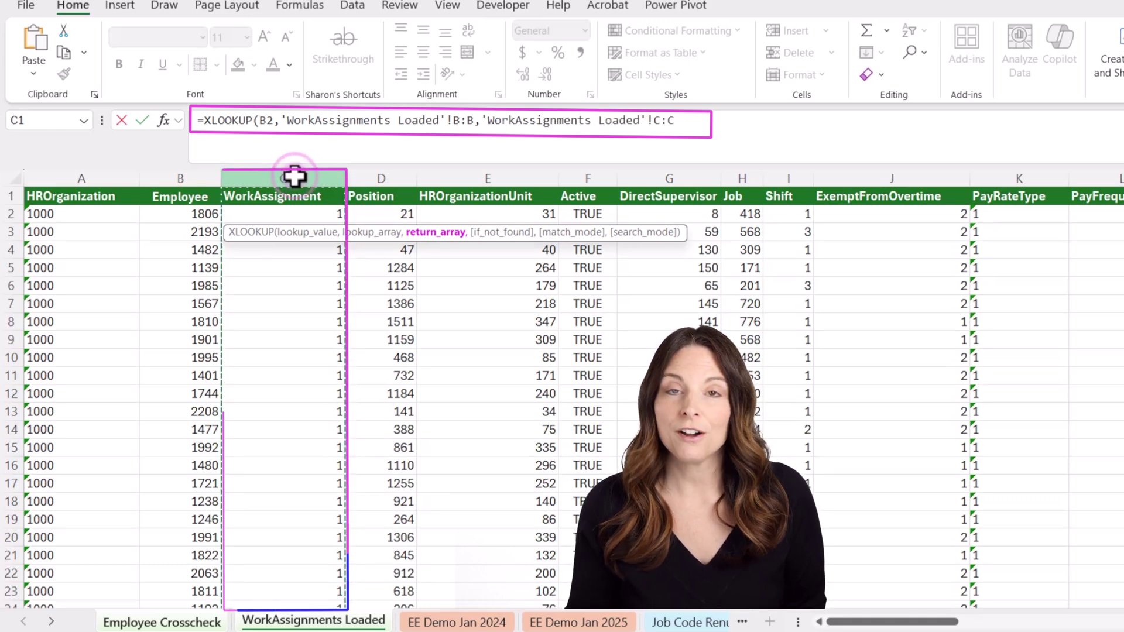
{"action": "type", "text": ")"}
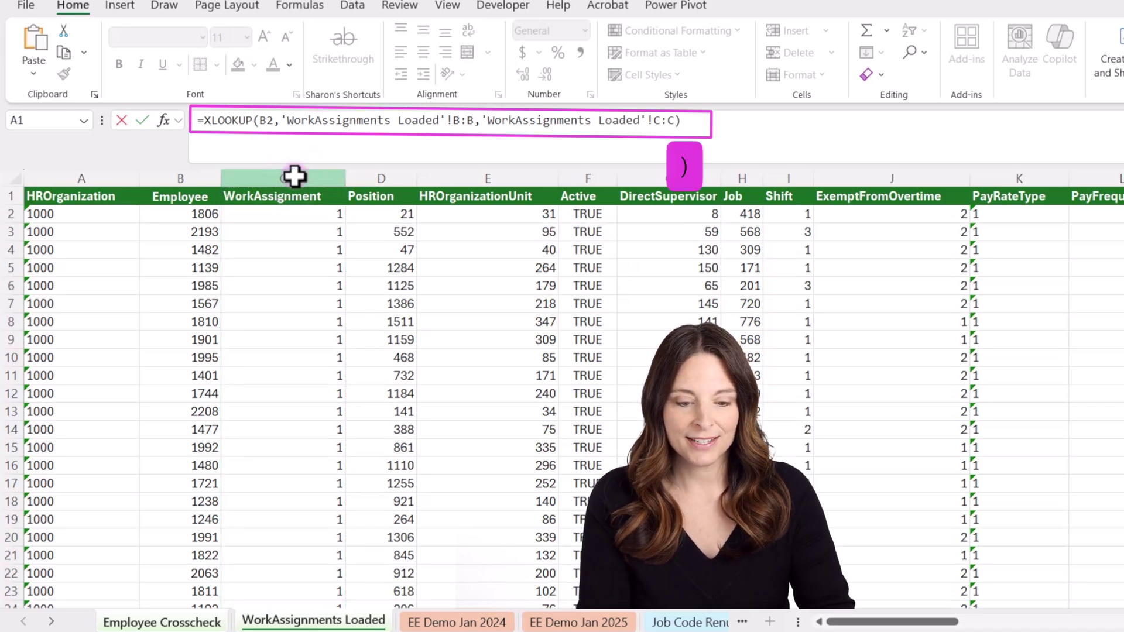
{"action": "key", "text": "Return"}
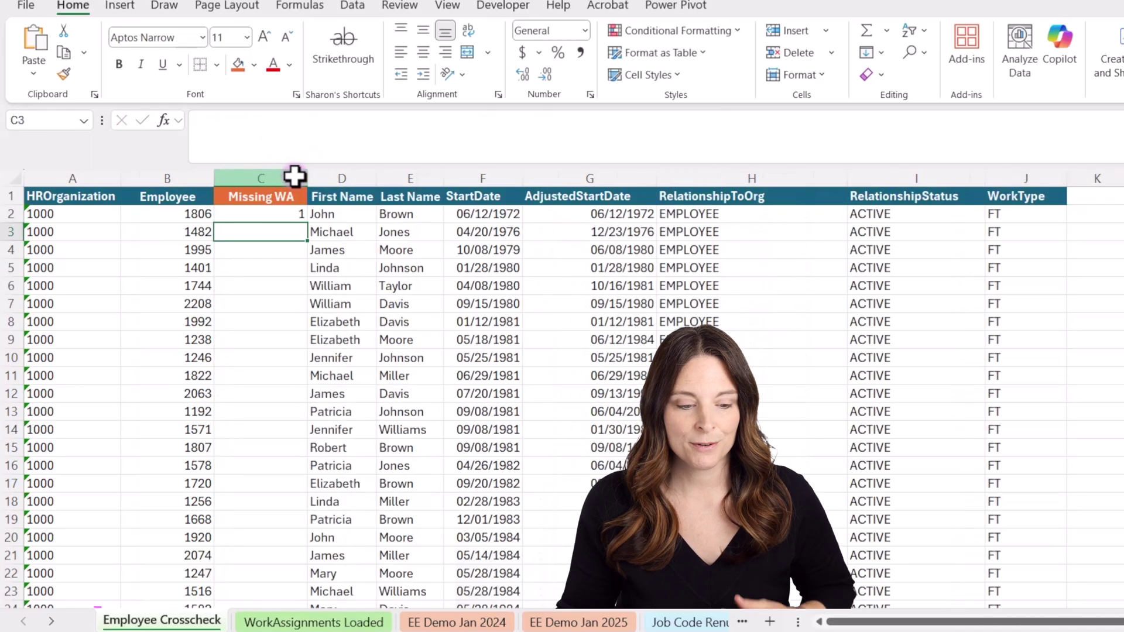
{"action": "left_click", "coordinate": [268, 215]}
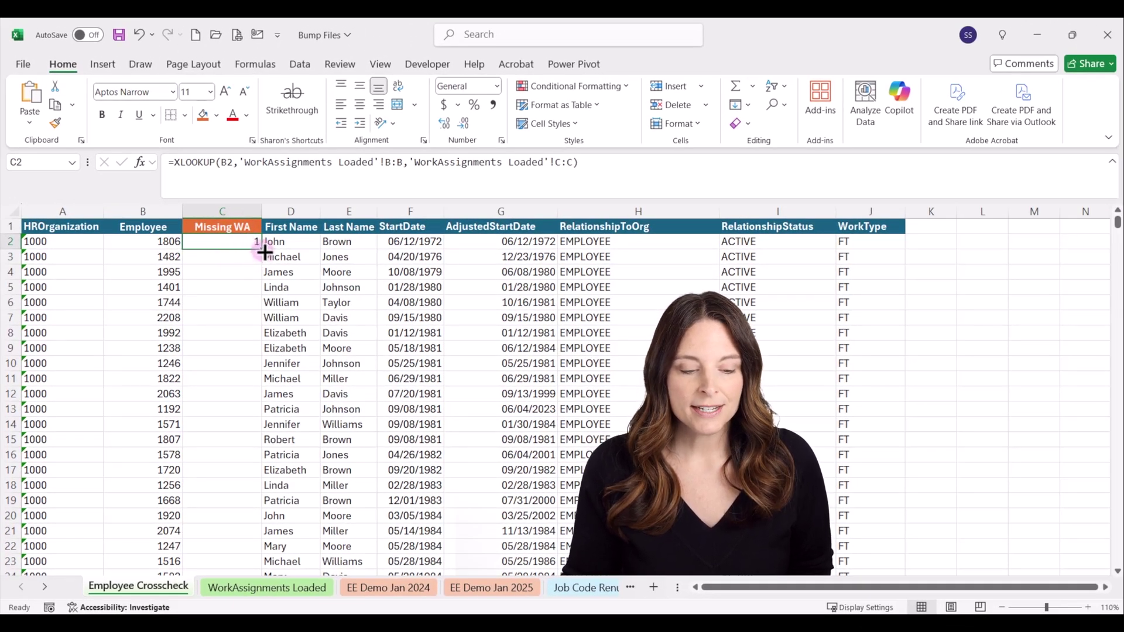
{"action": "double_click", "coordinate": [264, 252]}
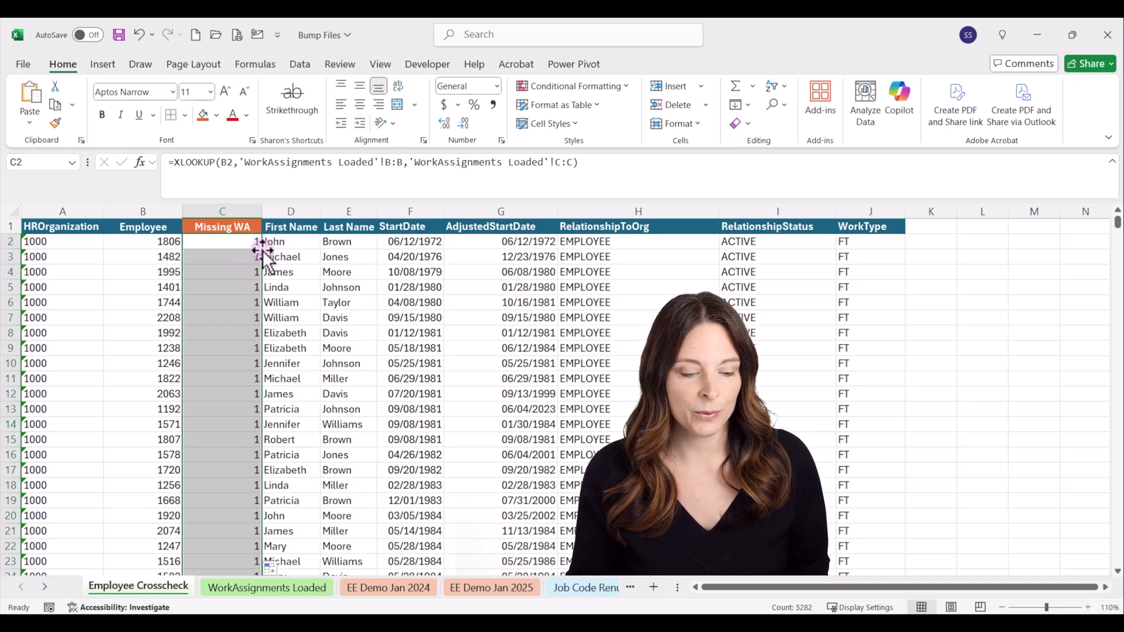
Add filters to the header row and filter the Missing WA column to show only #N/A rows
{"action": "left_click", "coordinate": [233, 227]}
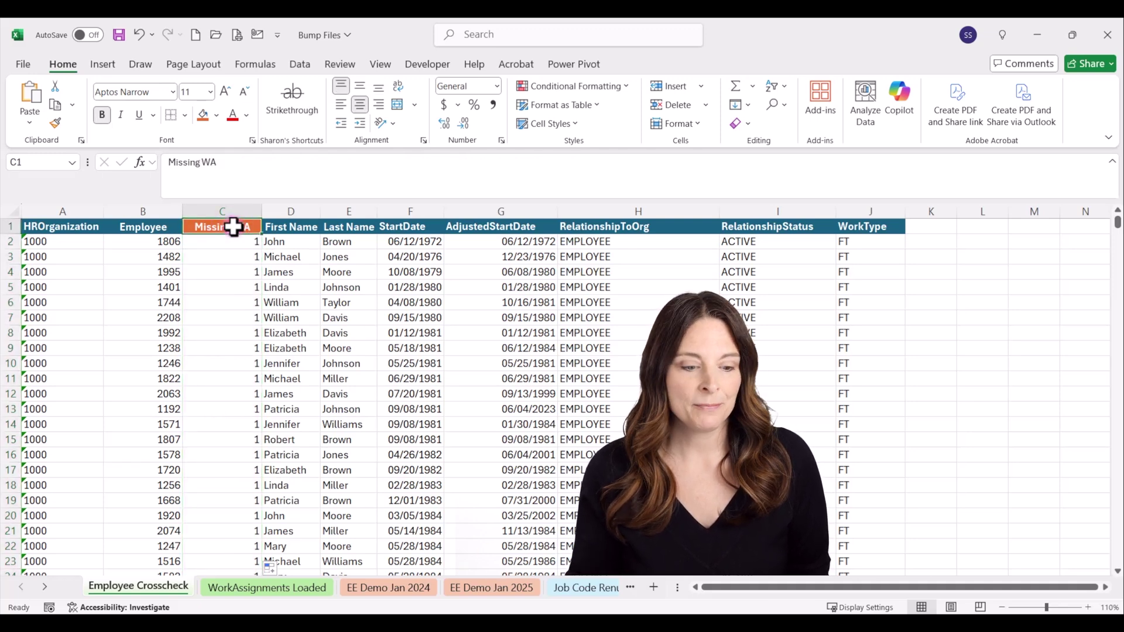
{"action": "left_click", "coordinate": [300, 65]}
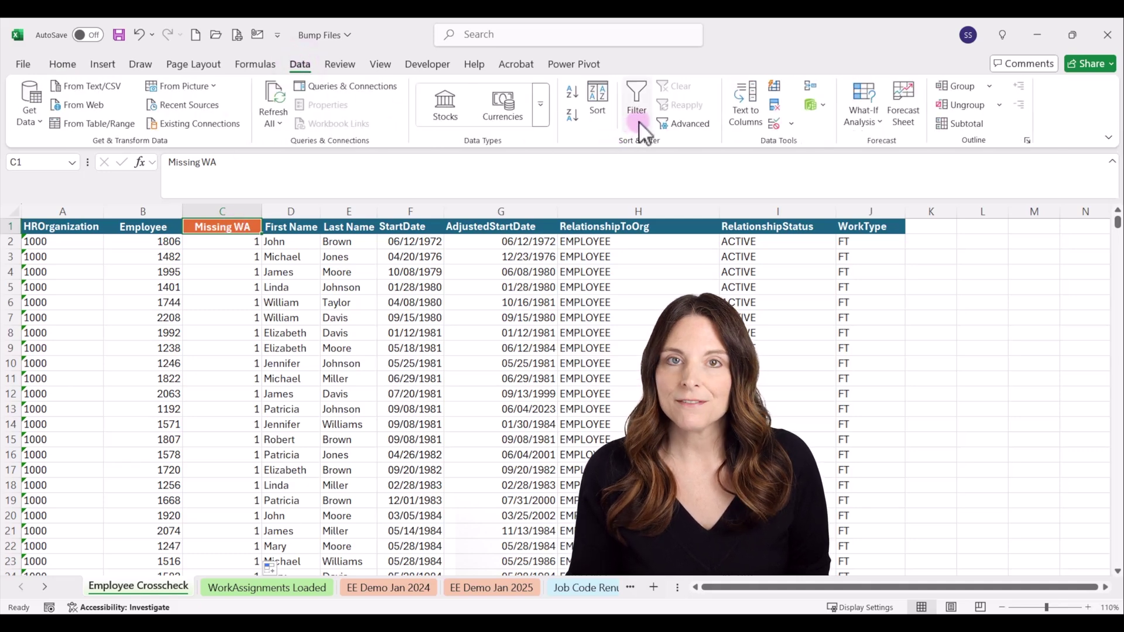
{"action": "left_click", "coordinate": [637, 123]}
{"action": "left_click", "coordinate": [256, 227]}
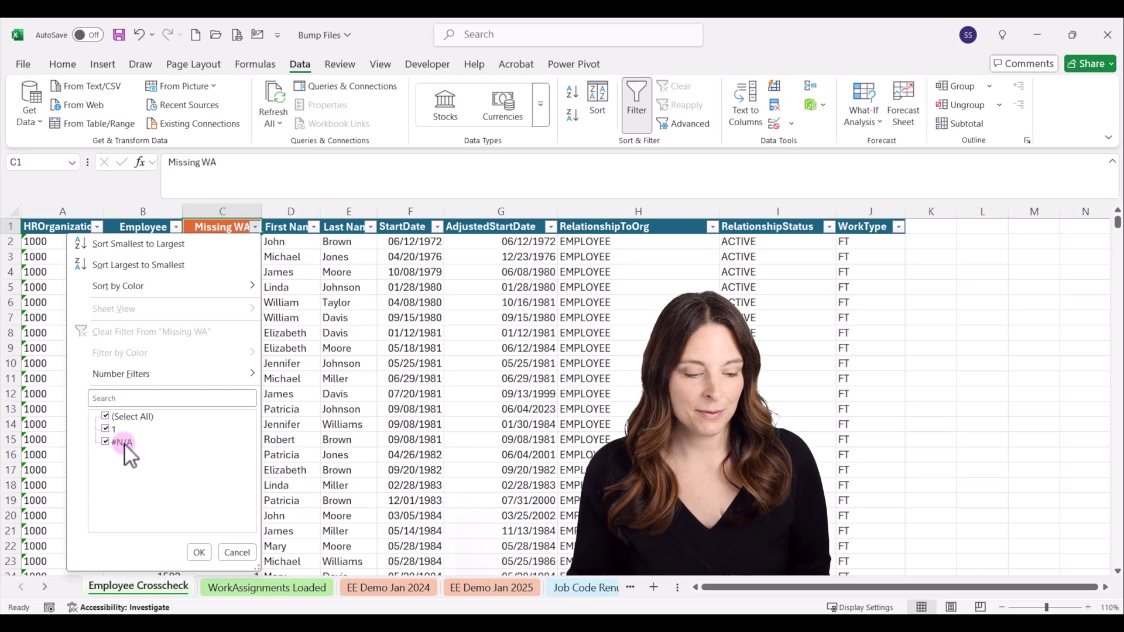
{"action": "left_click", "coordinate": [106, 428]}
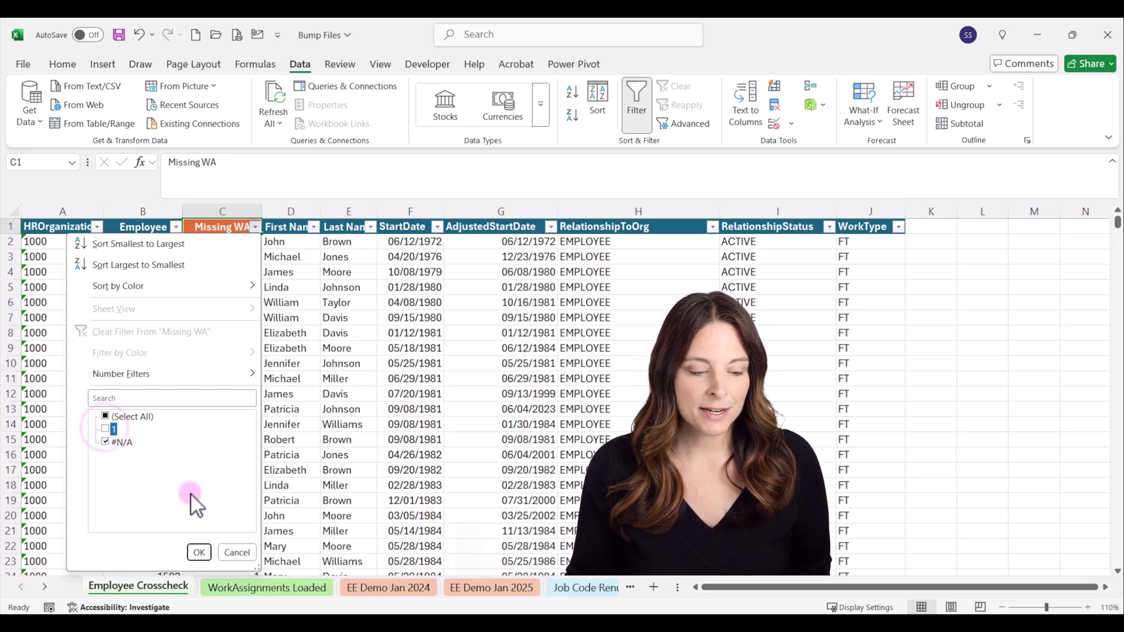
{"action": "left_click", "coordinate": [199, 553]}
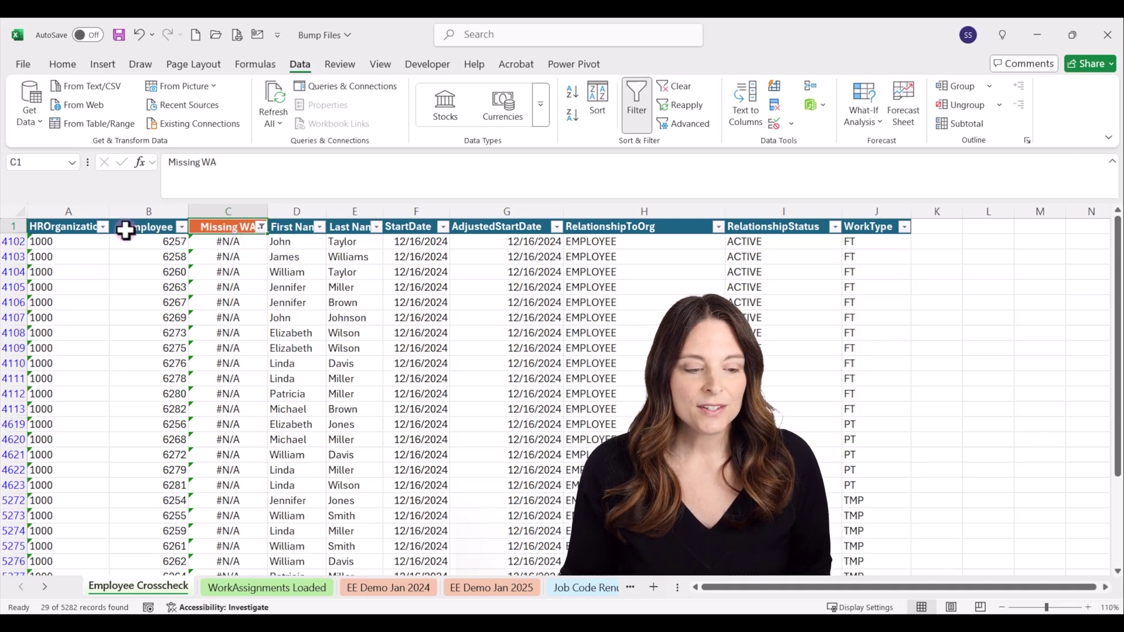
Check the count of the filtered entries in the Employee column
{"action": "left_click", "coordinate": [78, 225]}
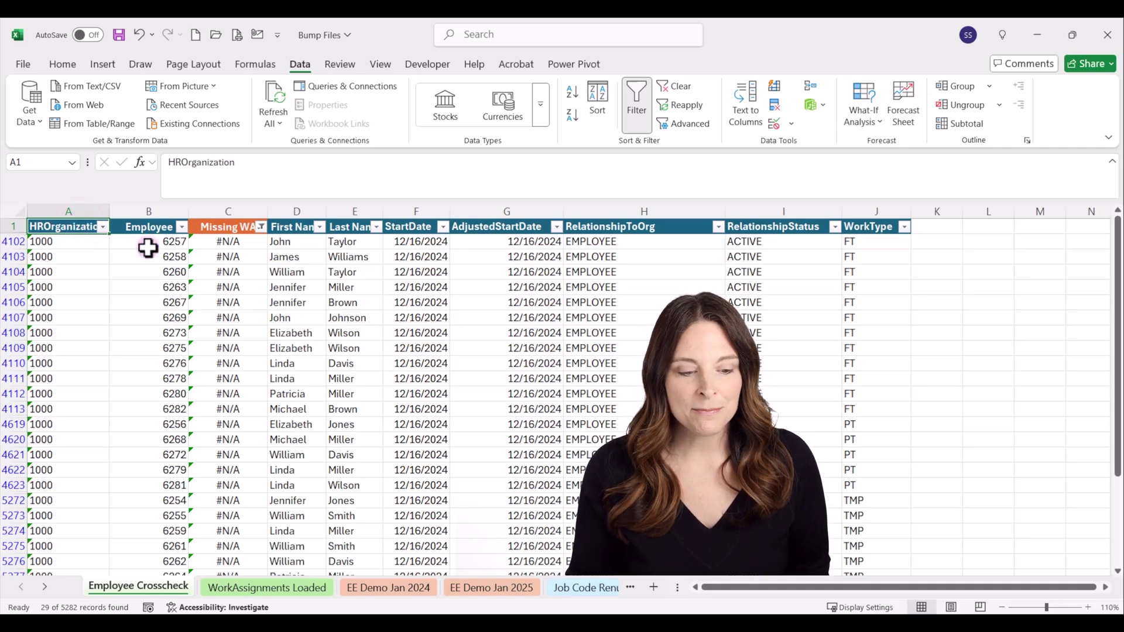
{"action": "left_click", "coordinate": [151, 206]}
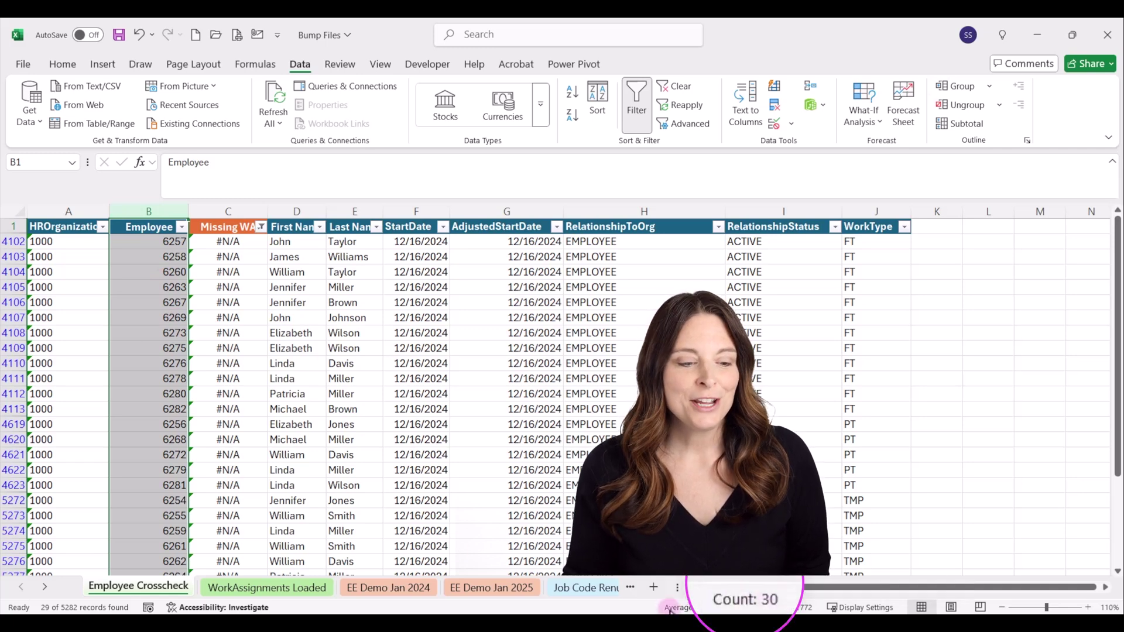
{"action": "left_click", "coordinate": [154, 241]}
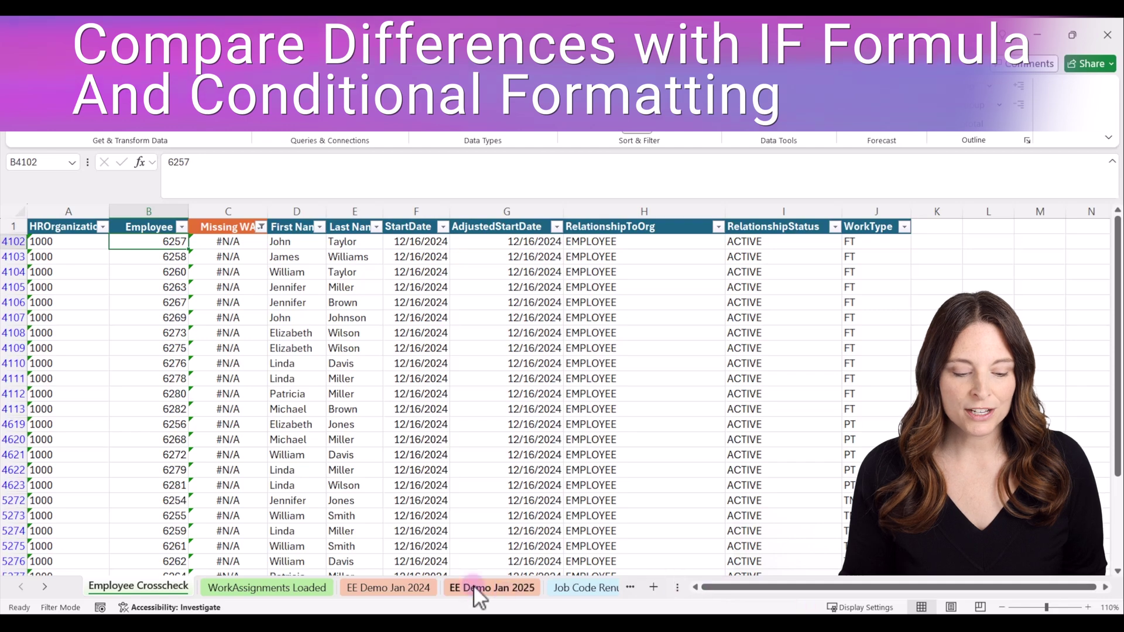
Insert a blank column between Annual Salary and Salary Date on the EE Demo Jan 2025 sheet
{"action": "left_click", "coordinate": [378, 585]}
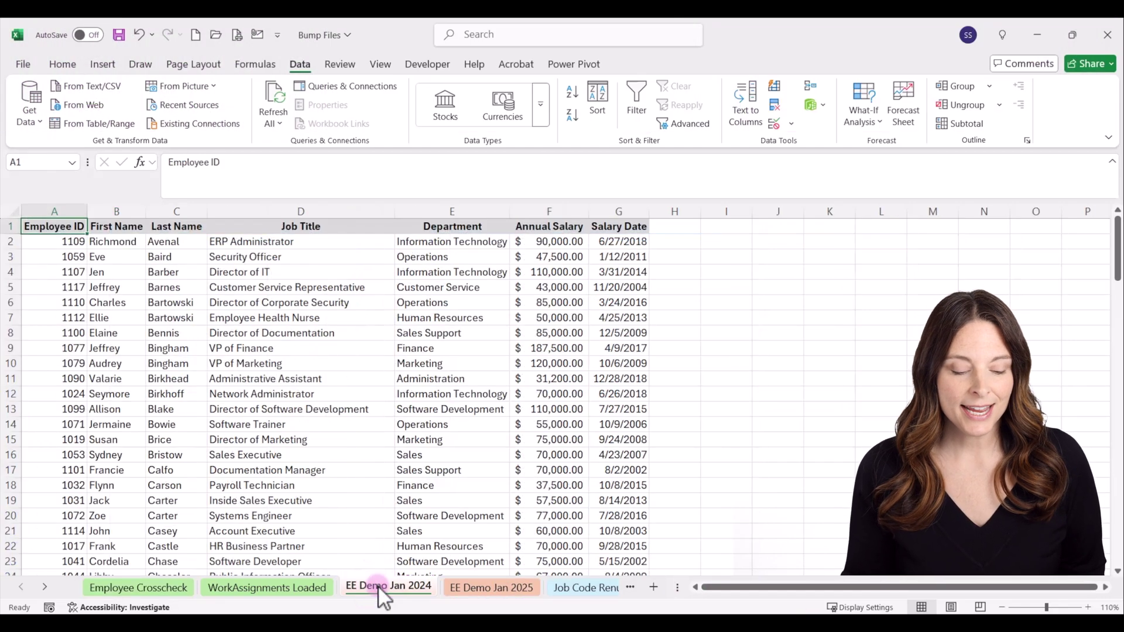
{"action": "left_click", "coordinate": [504, 588]}
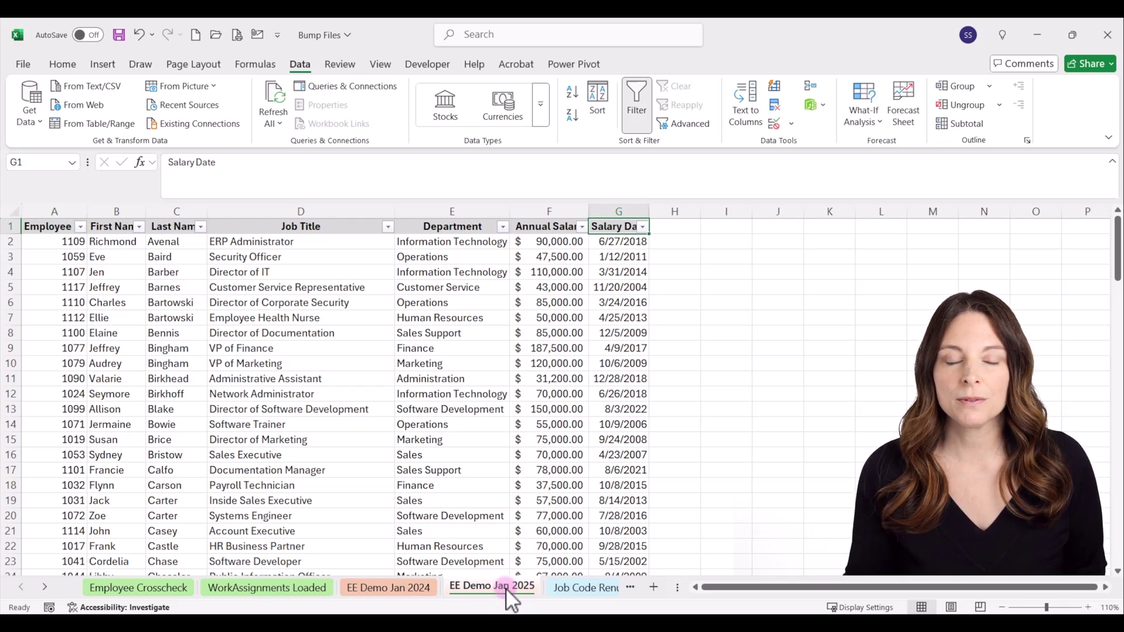
{"action": "left_click", "coordinate": [611, 209]}
{"action": "right_click", "coordinate": [613, 213]}
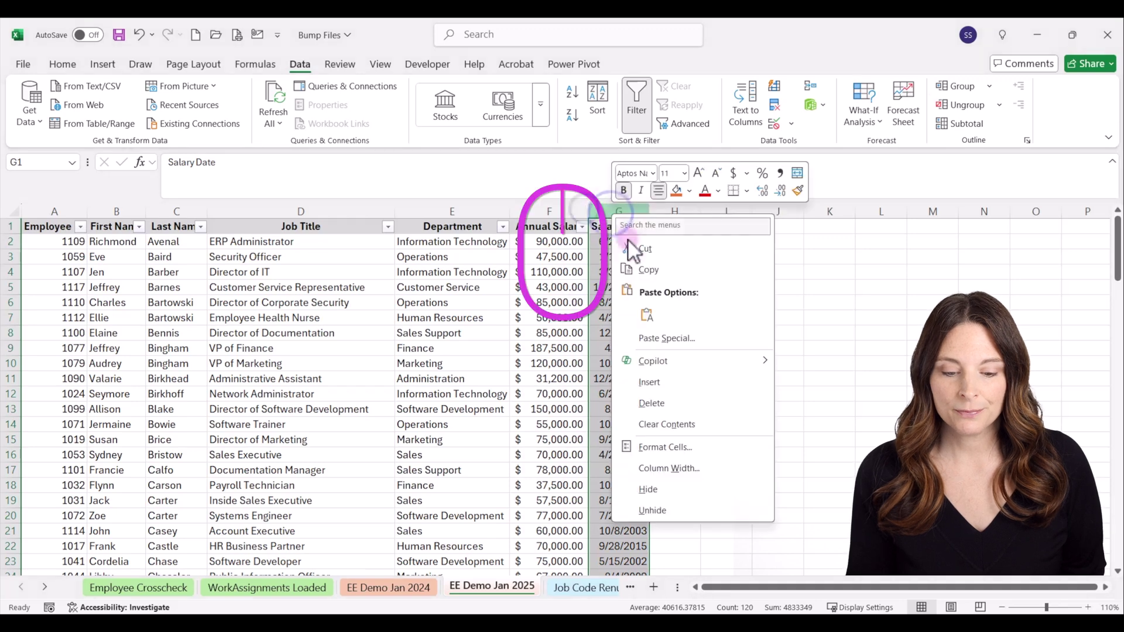
{"action": "left_click", "coordinate": [673, 382]}
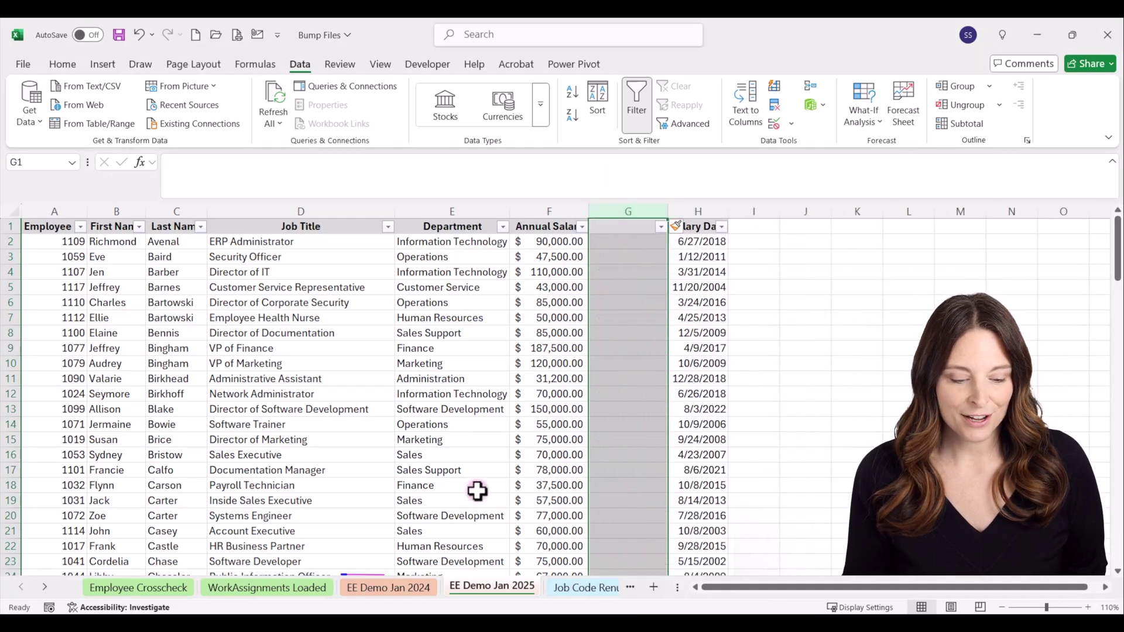
Copy the Annual Salary column from the EE Demo Jan 2024 sheet into blank column G of EE Demo Jan 2025
{"action": "left_click", "coordinate": [412, 590]}
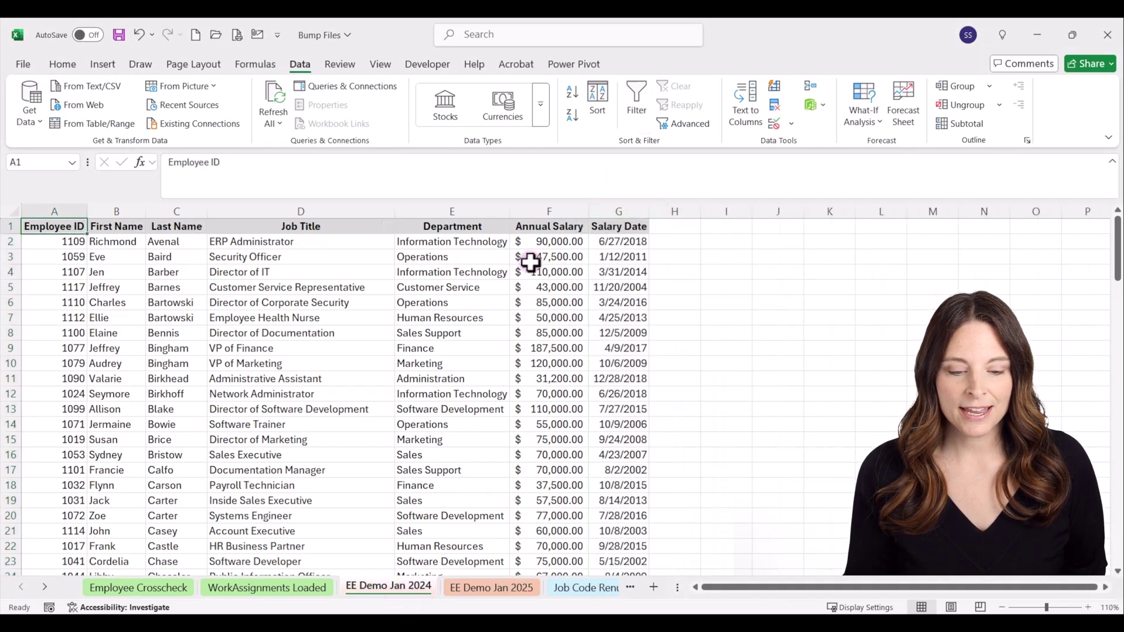
{"action": "left_click", "coordinate": [561, 211]}
{"action": "key", "text": "ctrl+c"}
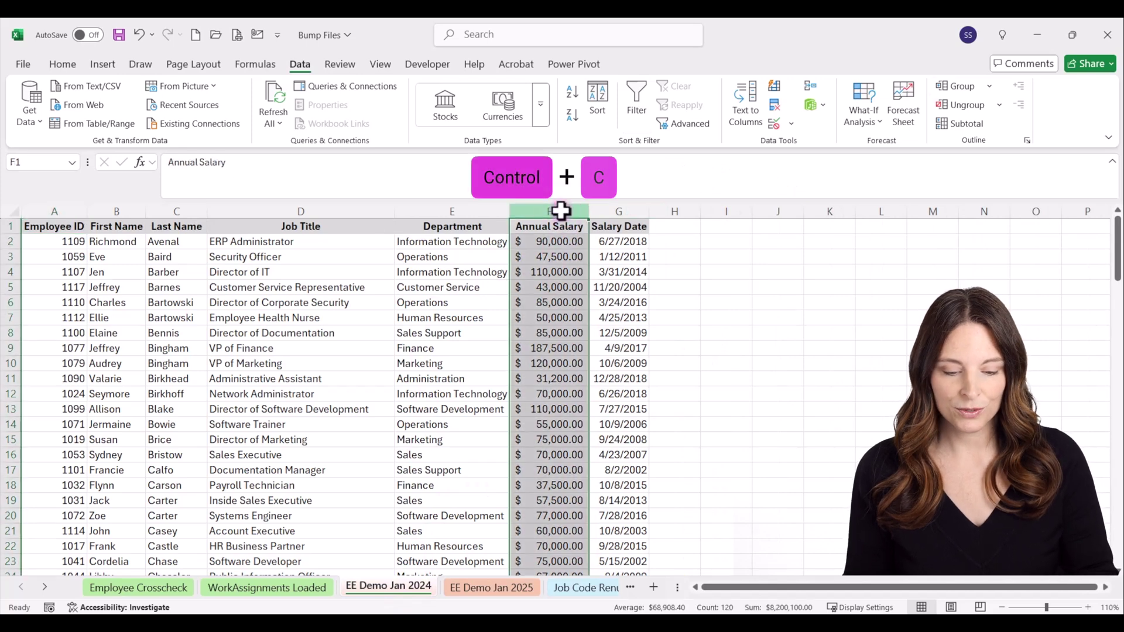
{"action": "left_click", "coordinate": [491, 588]}
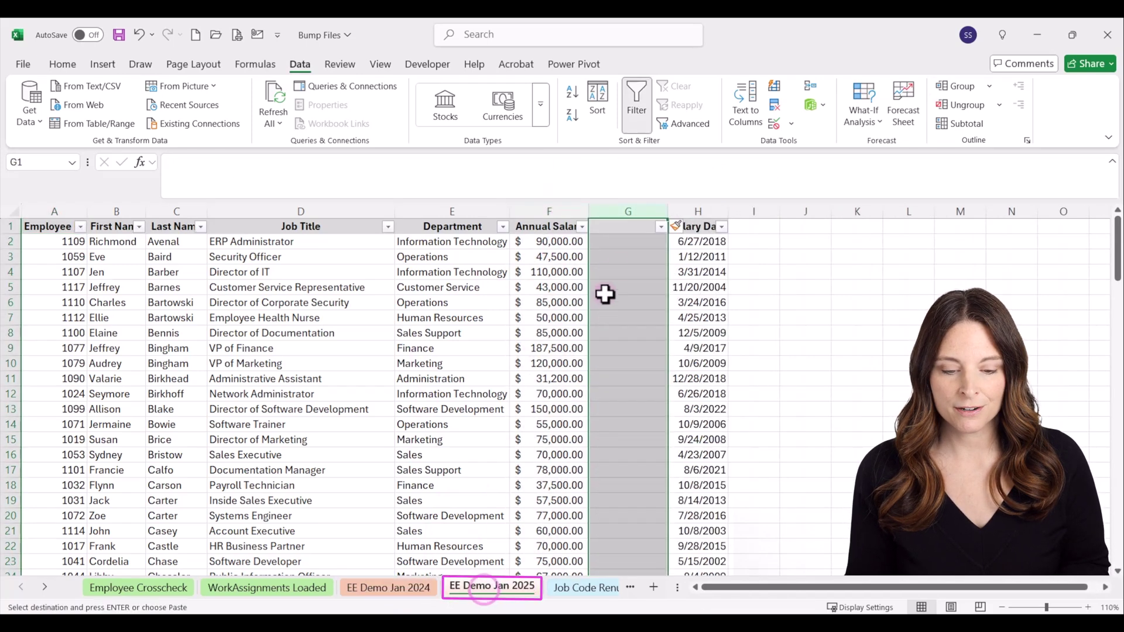
{"action": "right_click", "coordinate": [621, 212]}
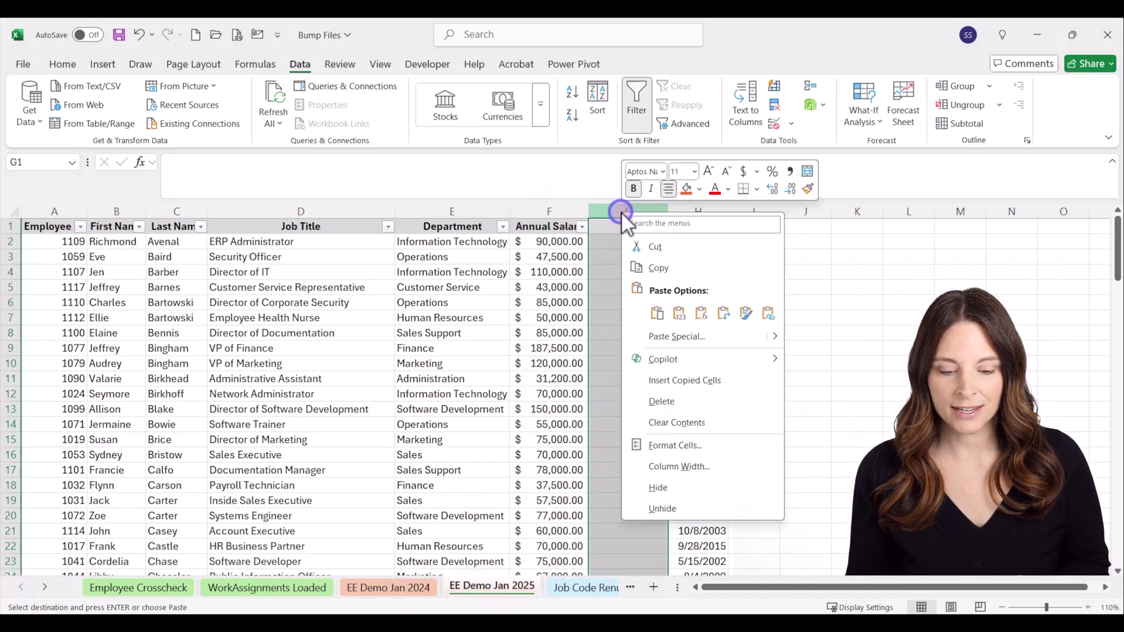
{"action": "left_click", "coordinate": [658, 315]}
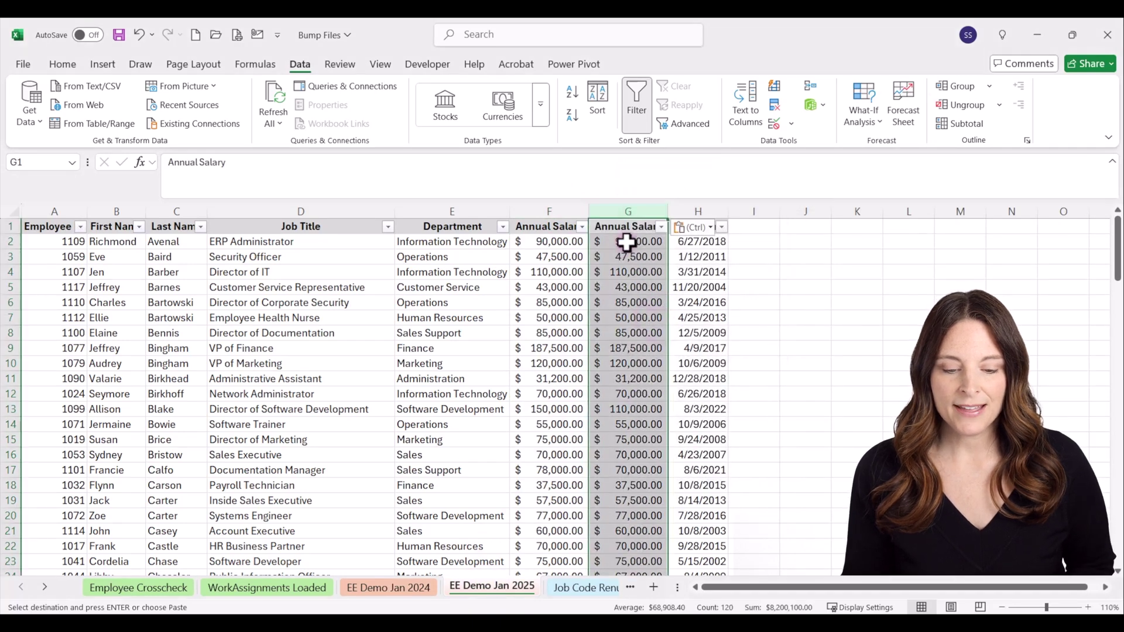
Rename the header of the pasted salary column in cell G1 as "Old Salary"
{"action": "left_click", "coordinate": [623, 221]}
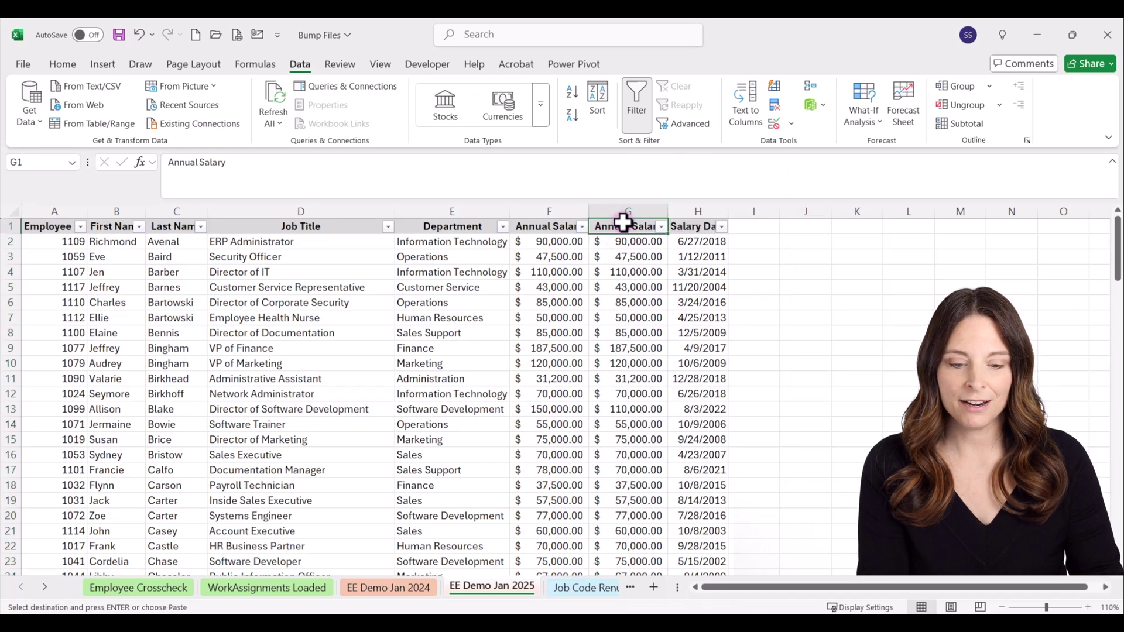
{"action": "type", "text": "Old Sala"}
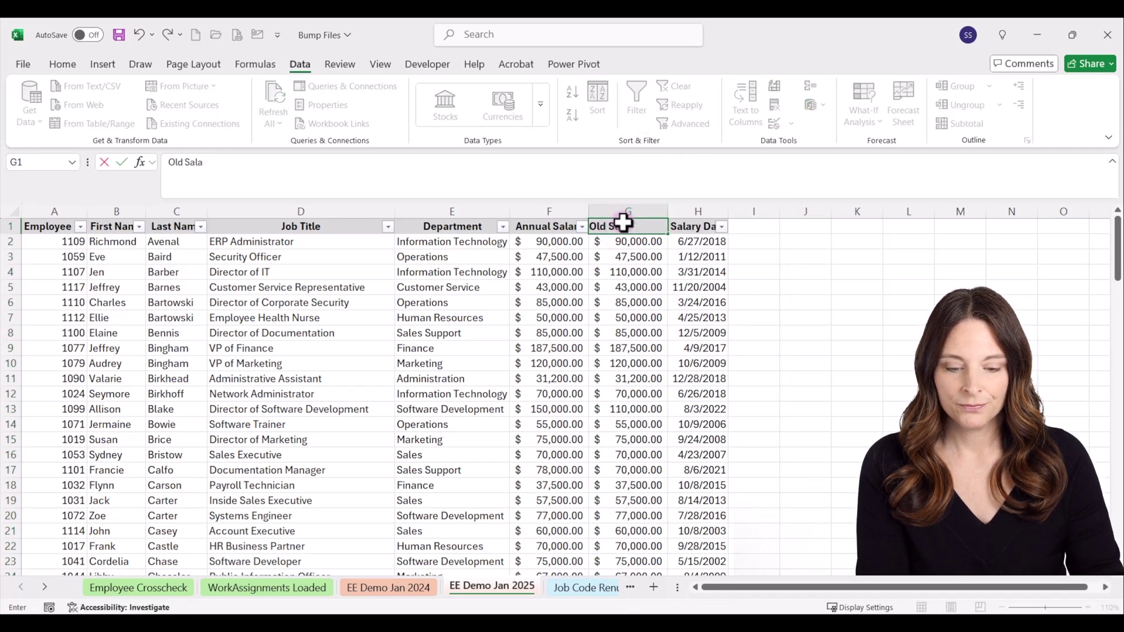
{"action": "type", "text": "ry"}
{"action": "key", "text": "Return"}
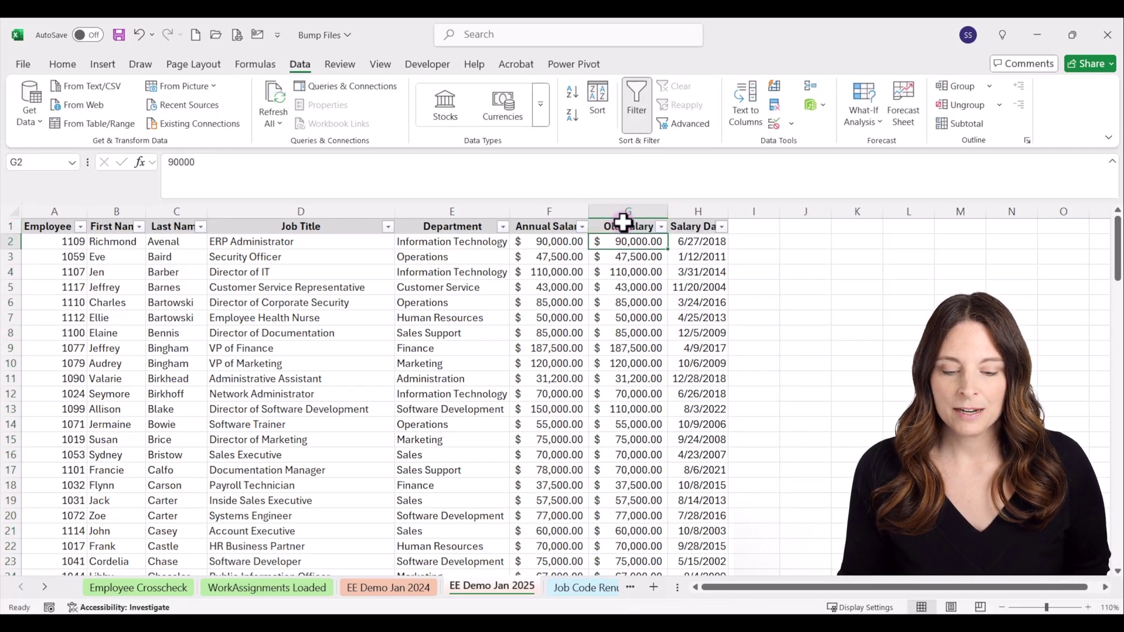
Insert a blank column between Old Salary and Salary Date on the EE Demo Jan 2025 sheet
{"action": "left_click", "coordinate": [698, 211]}
{"action": "right_click", "coordinate": [698, 209]}
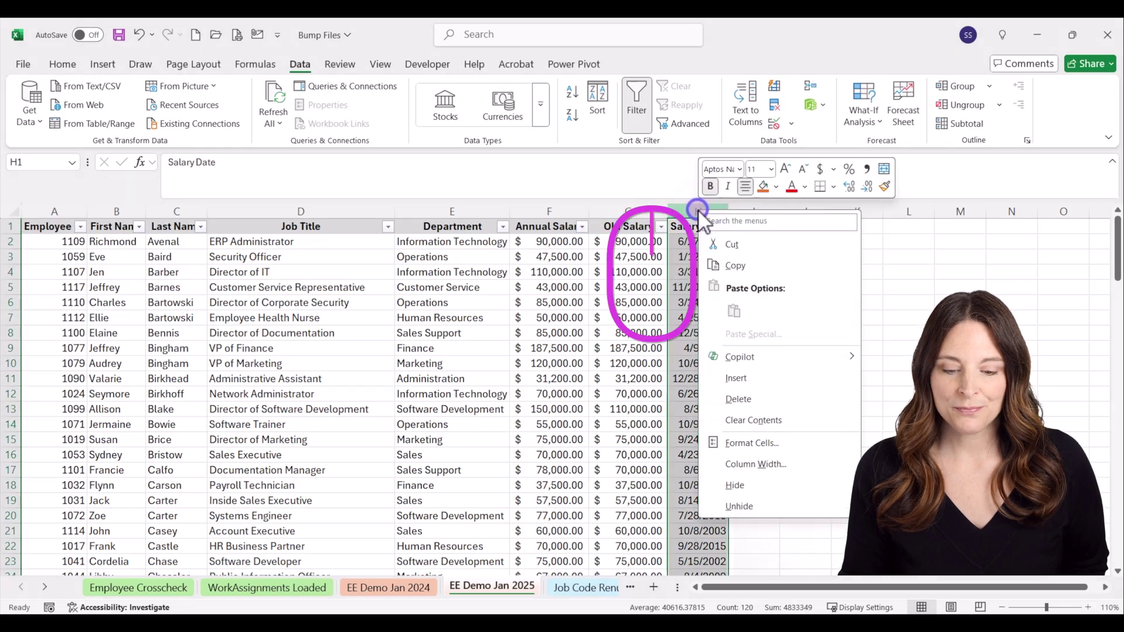
{"action": "left_click", "coordinate": [761, 379]}
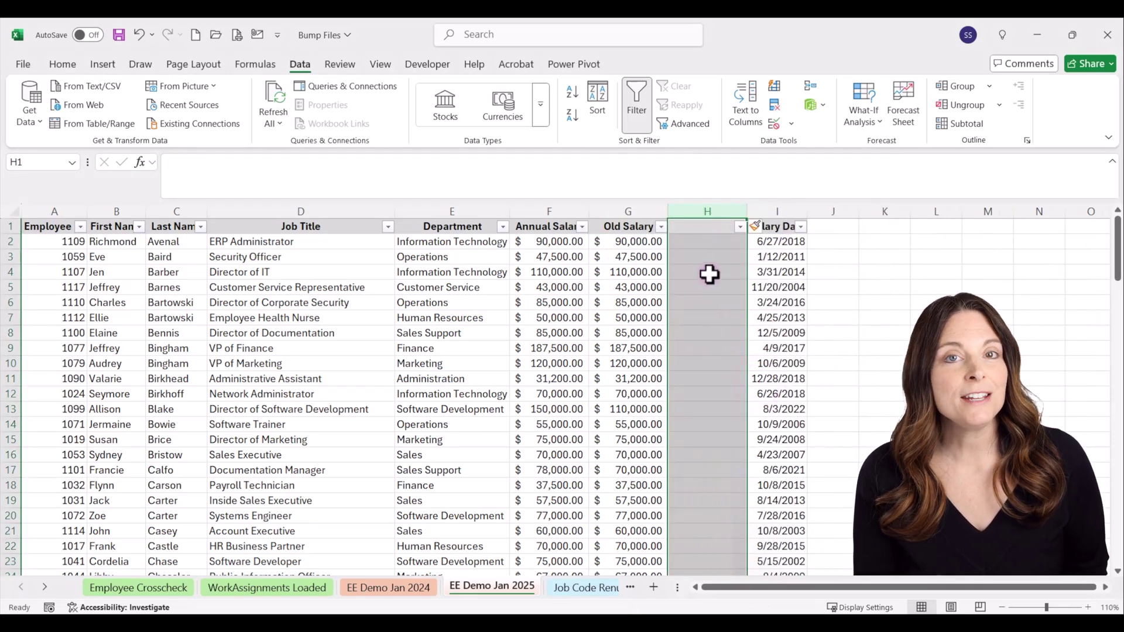
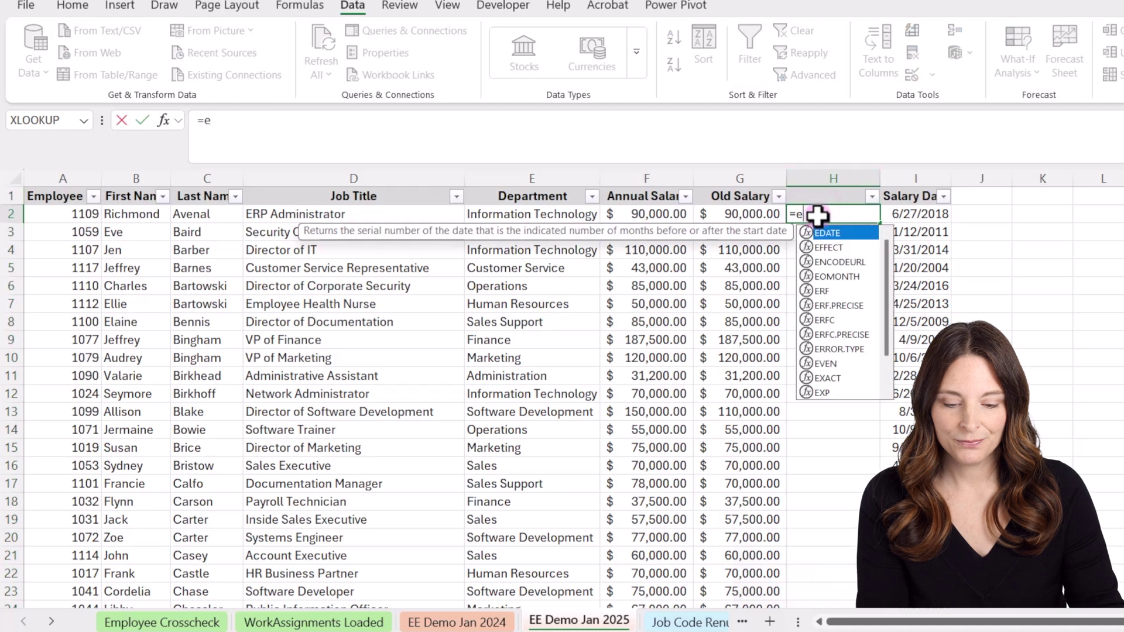
Enter the formula =IF(F2=G2,"No Change","Changed") in cell H2 to compare the annual salary with the old salary
{"action": "type", "text": "("}
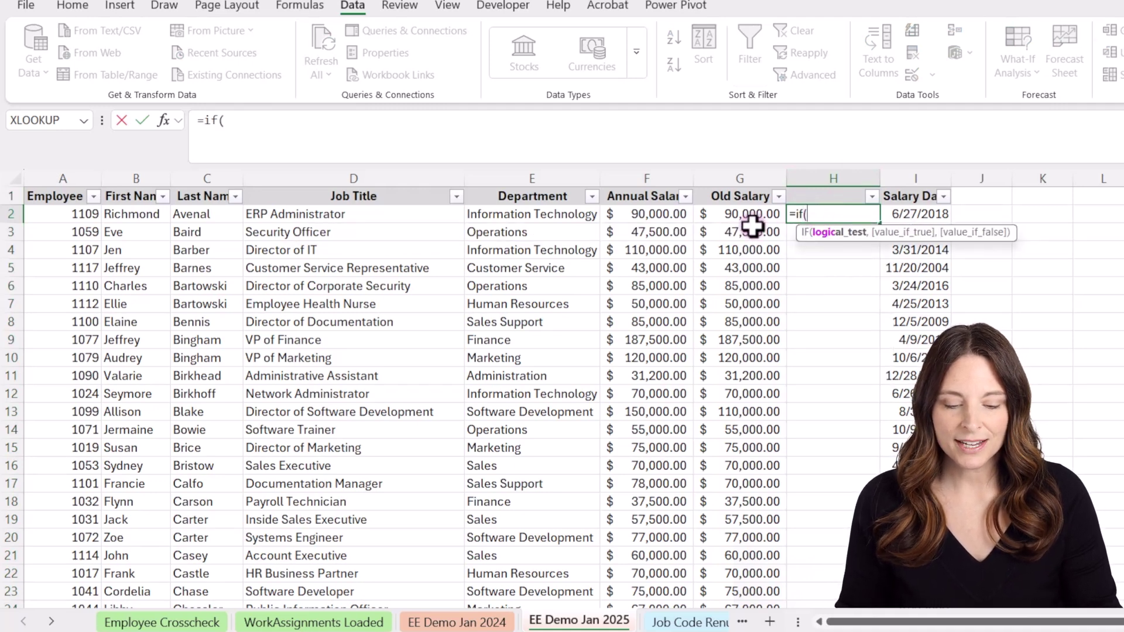
{"action": "left_click", "coordinate": [633, 217]}
{"action": "type", "text": "="}
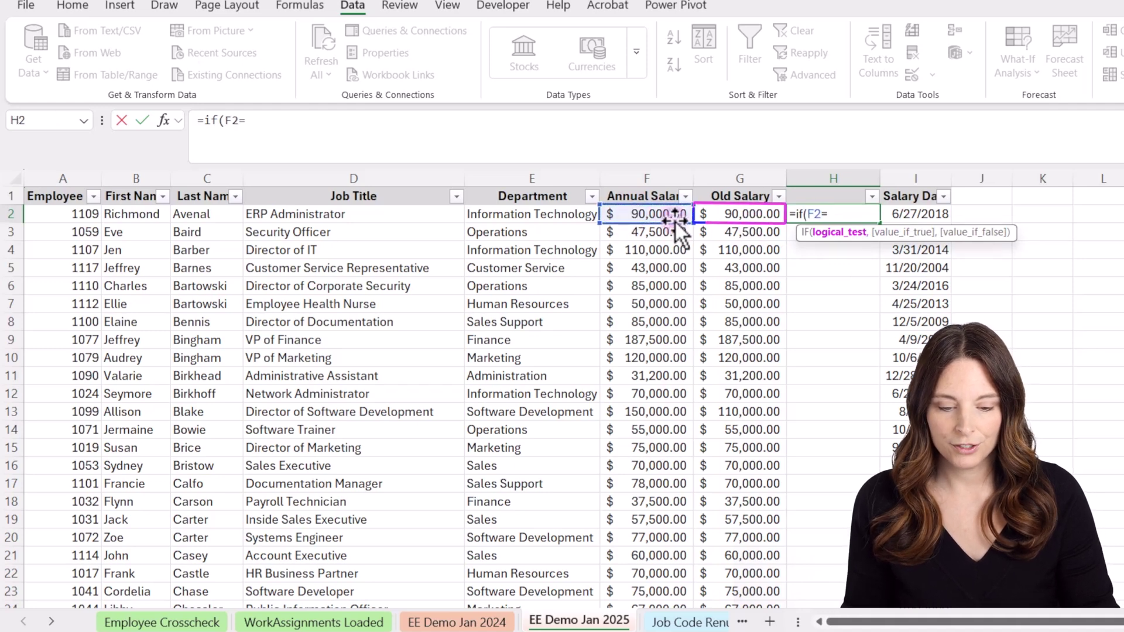
{"action": "left_click", "coordinate": [735, 216]}
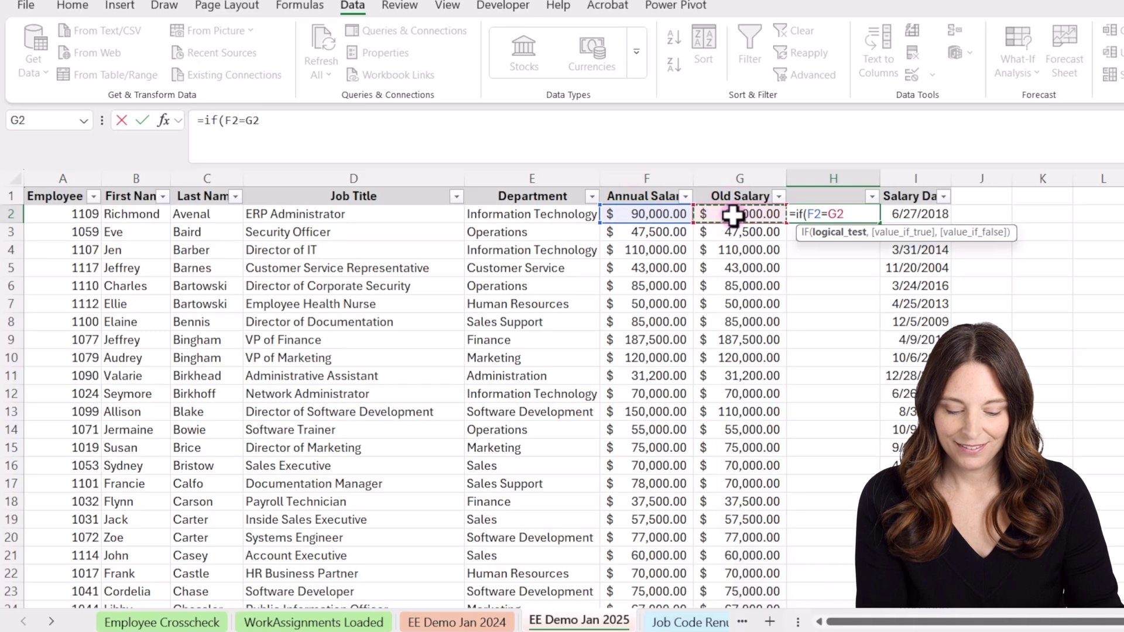
{"action": "type", "text": ","}
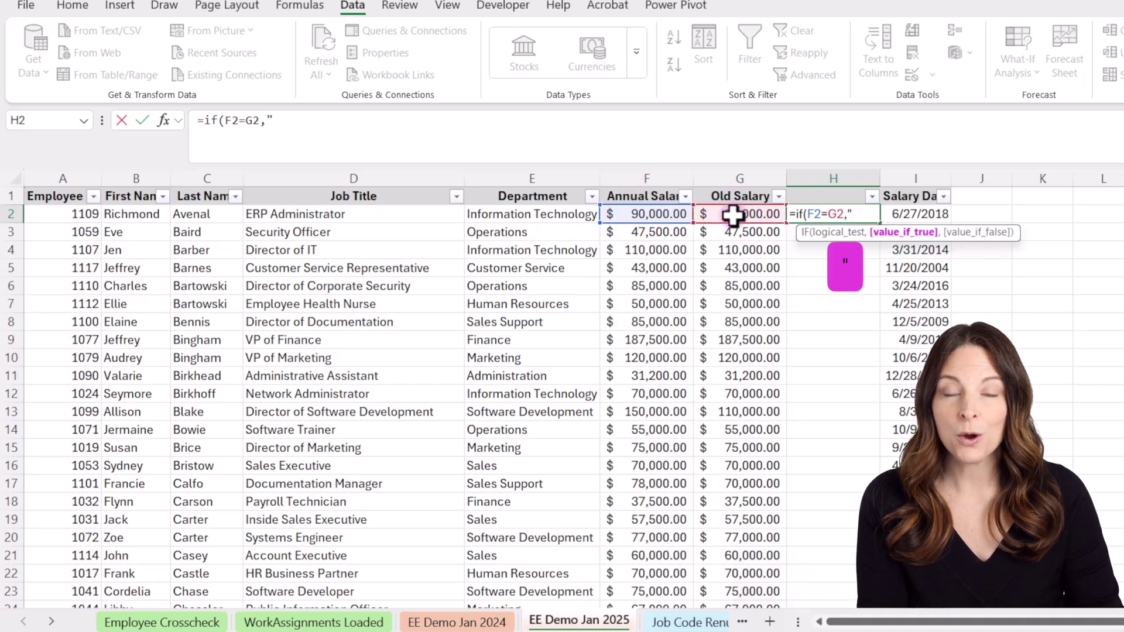
{"action": "type", "text": "\"No Change"}
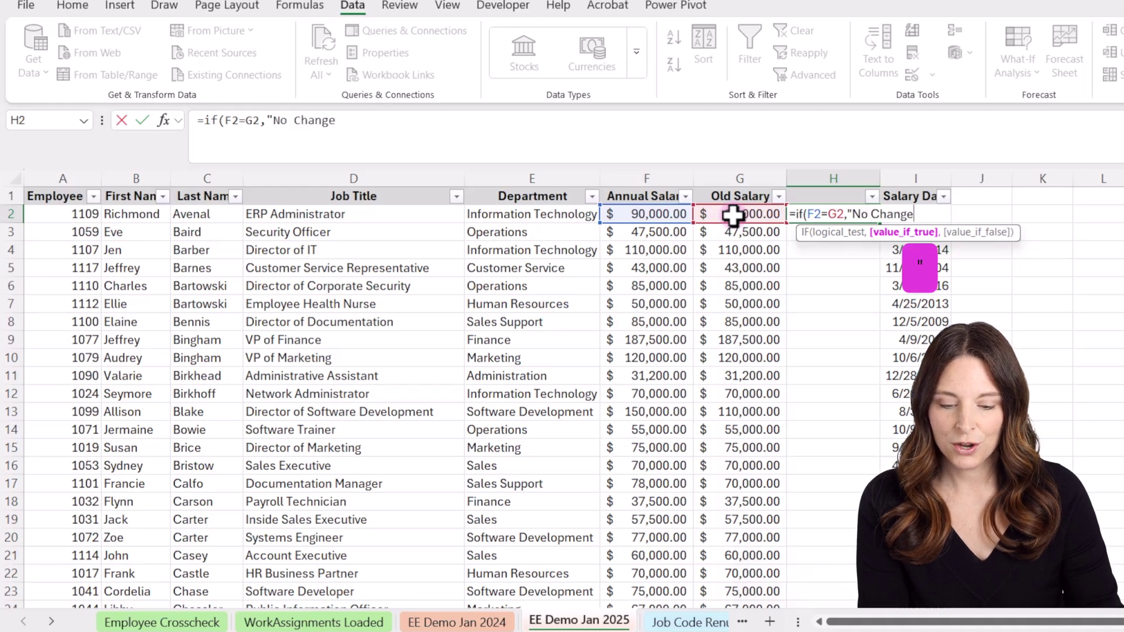
{"action": "type", "text": "\","}
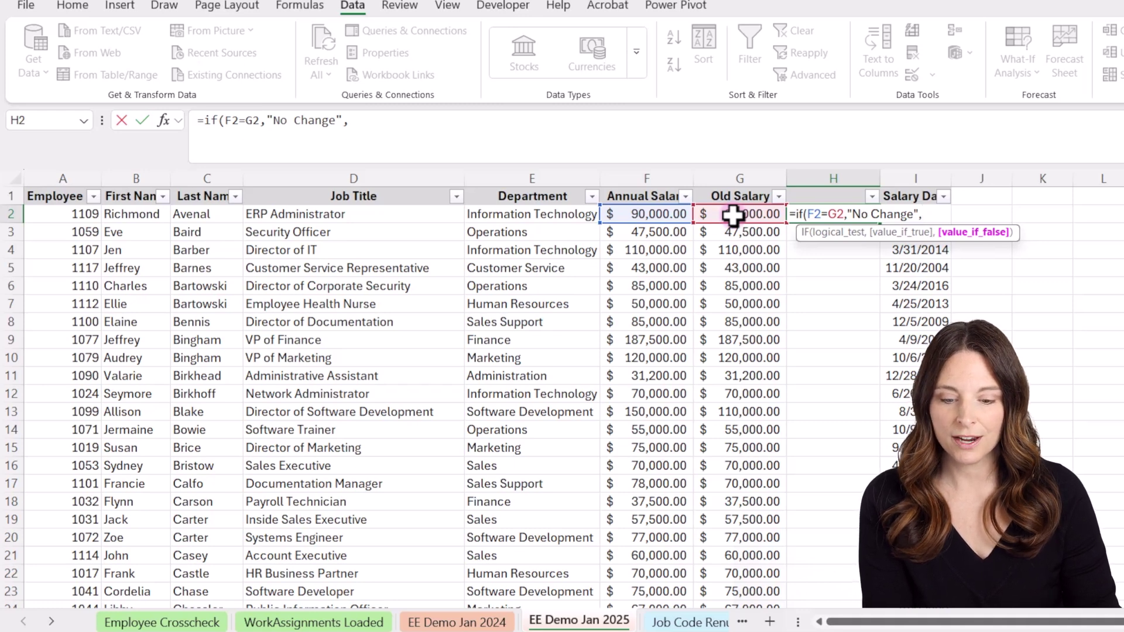
{"action": "type", "text": "\""}
{"action": "type", "text": "Change"}
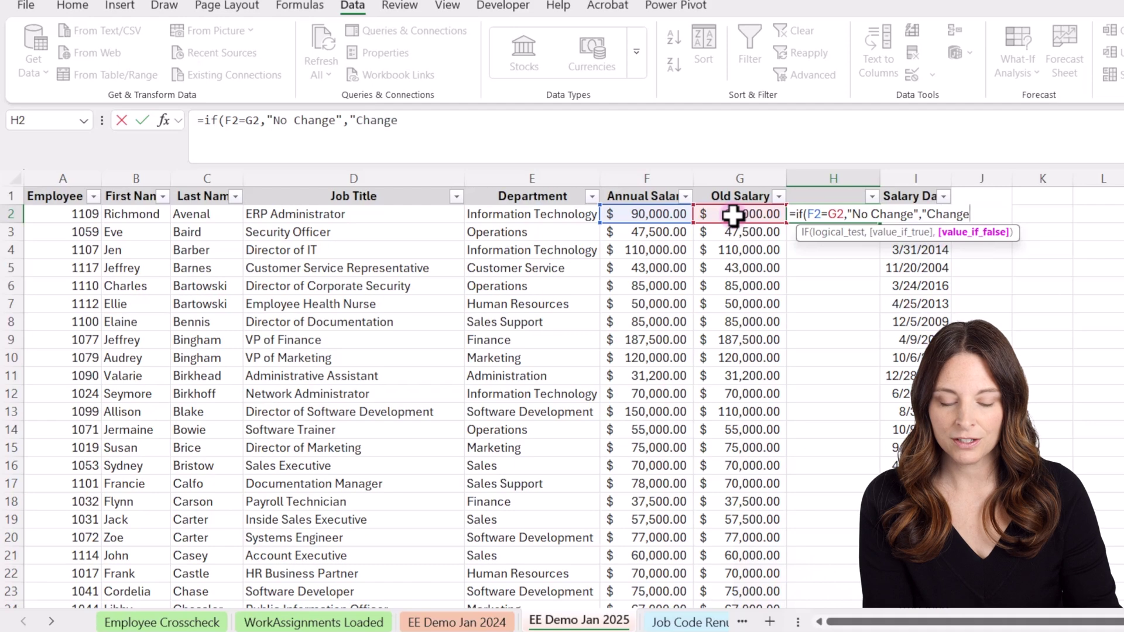
{"action": "type", "text": "d\""}
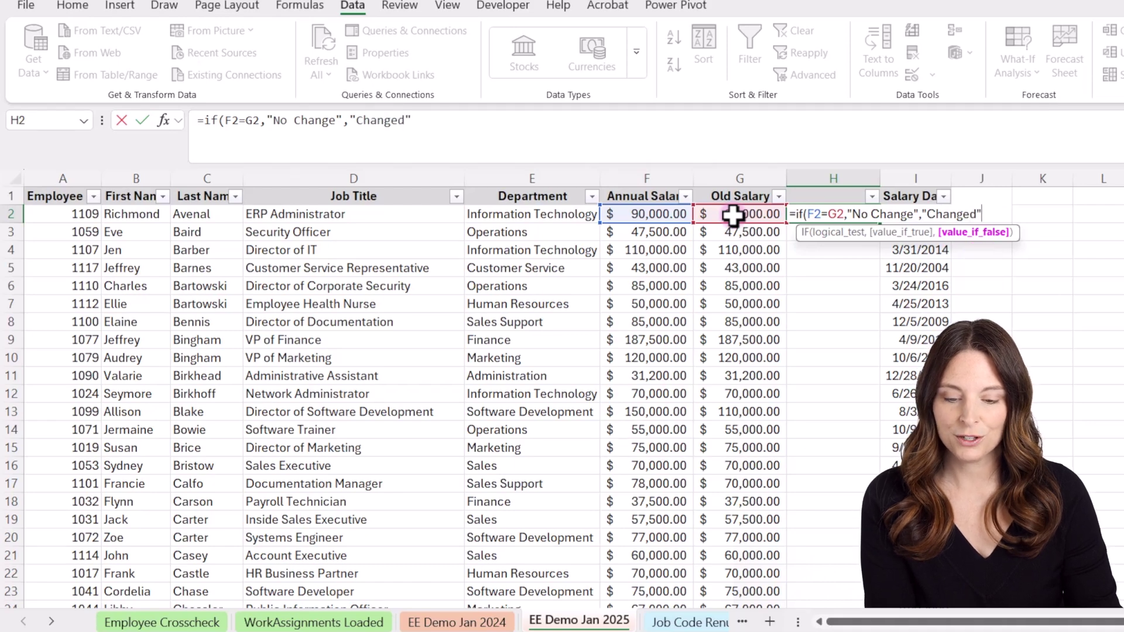
{"action": "type", "text": ")"}
{"action": "key", "text": "Return"}
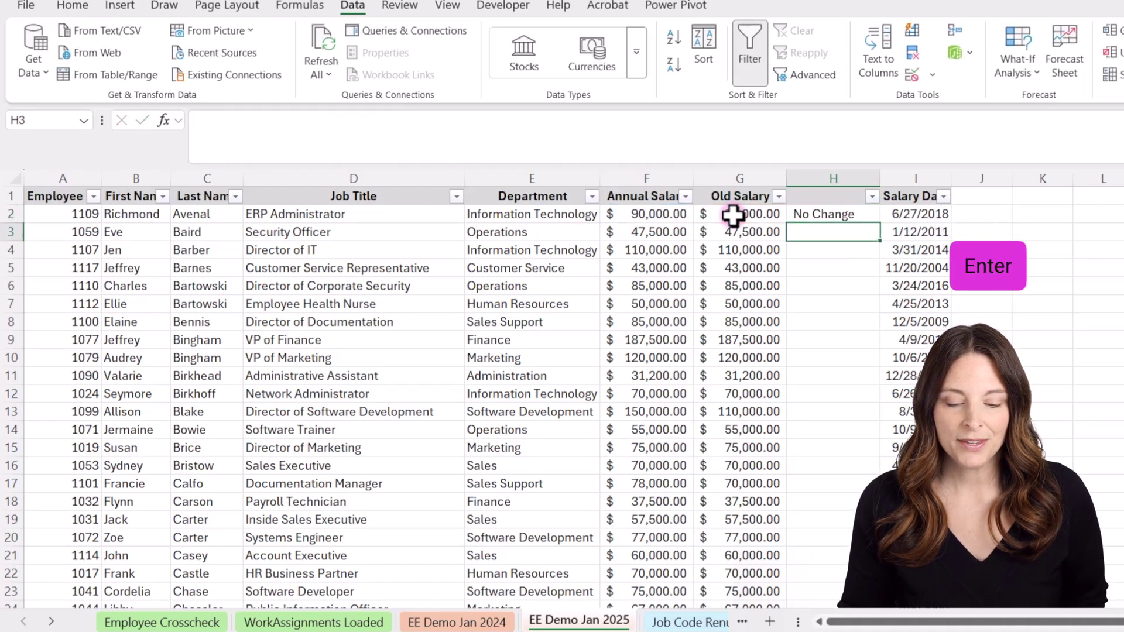
Fill the H2 comparison formula down to the last data row and enter "Change Colum" as the header in H1
{"action": "left_click", "coordinate": [861, 218]}
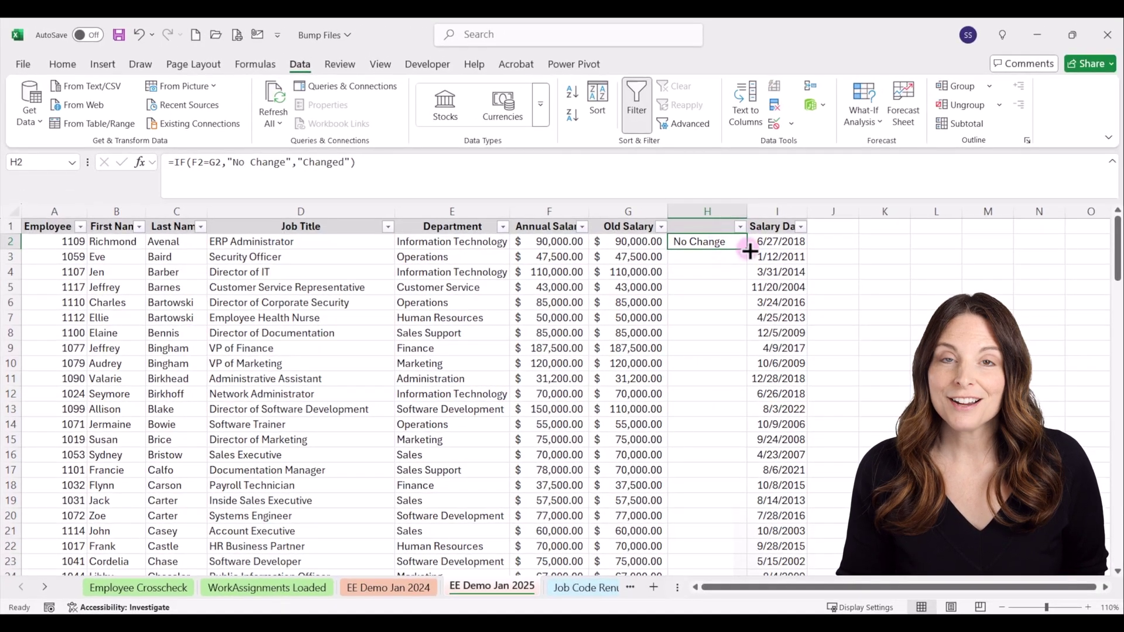
{"action": "double_click", "coordinate": [748, 249]}
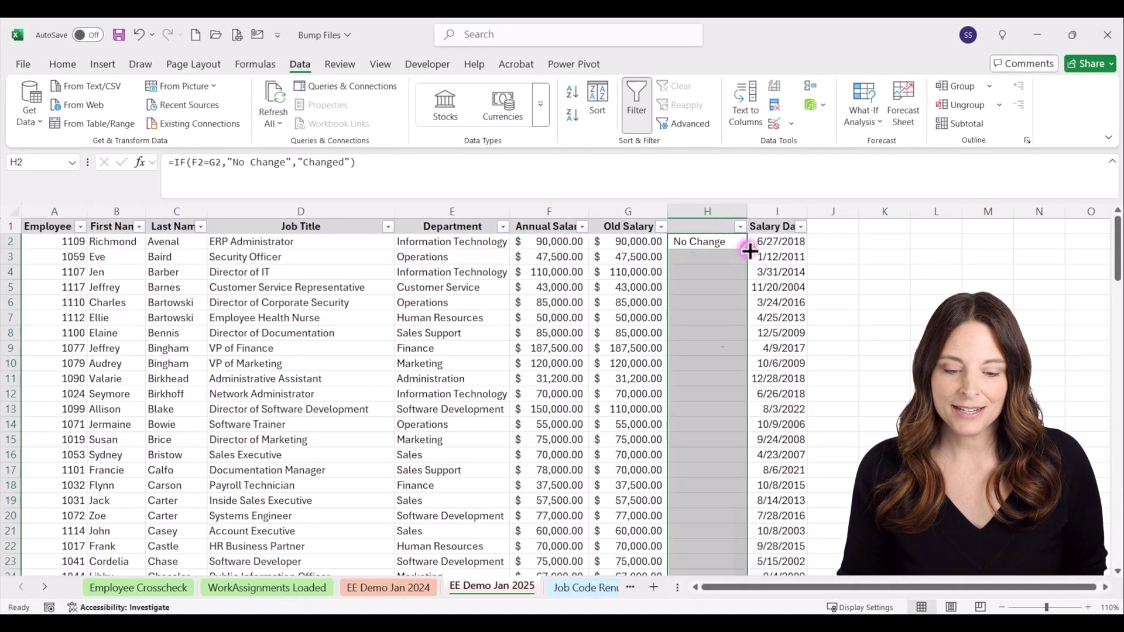
{"action": "left_click", "coordinate": [725, 224]}
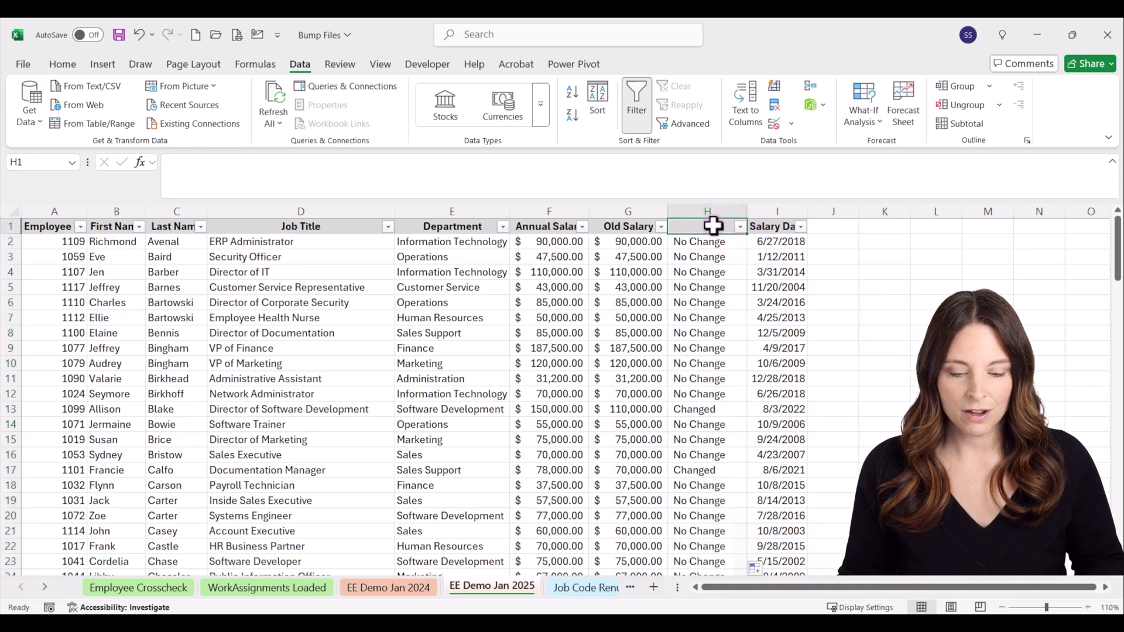
{"action": "type", "text": "Changed"}
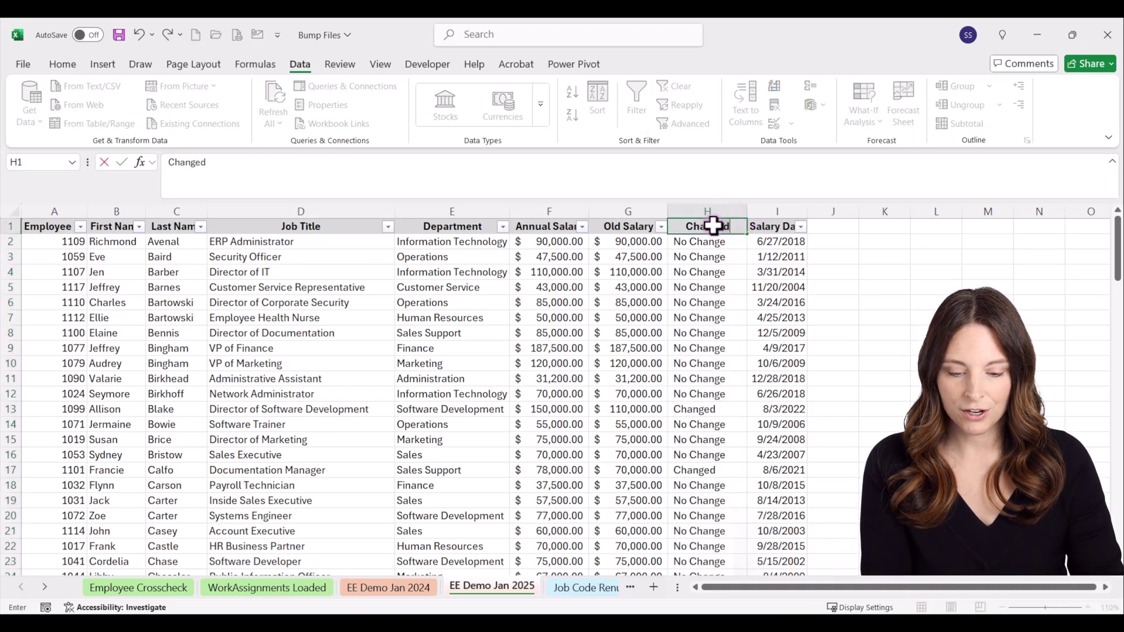
{"action": "type", "text": " Column"}
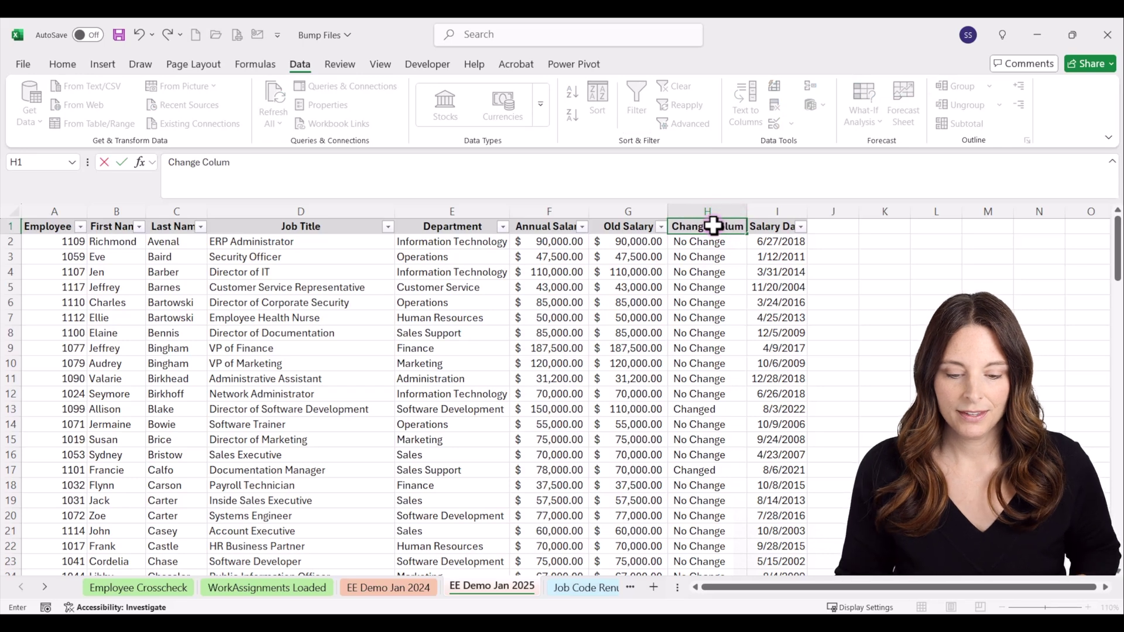
{"action": "left_click", "coordinate": [693, 275]}
Filter the Change Colum column to show only the "Changed" rows
{"action": "left_click", "coordinate": [740, 227]}
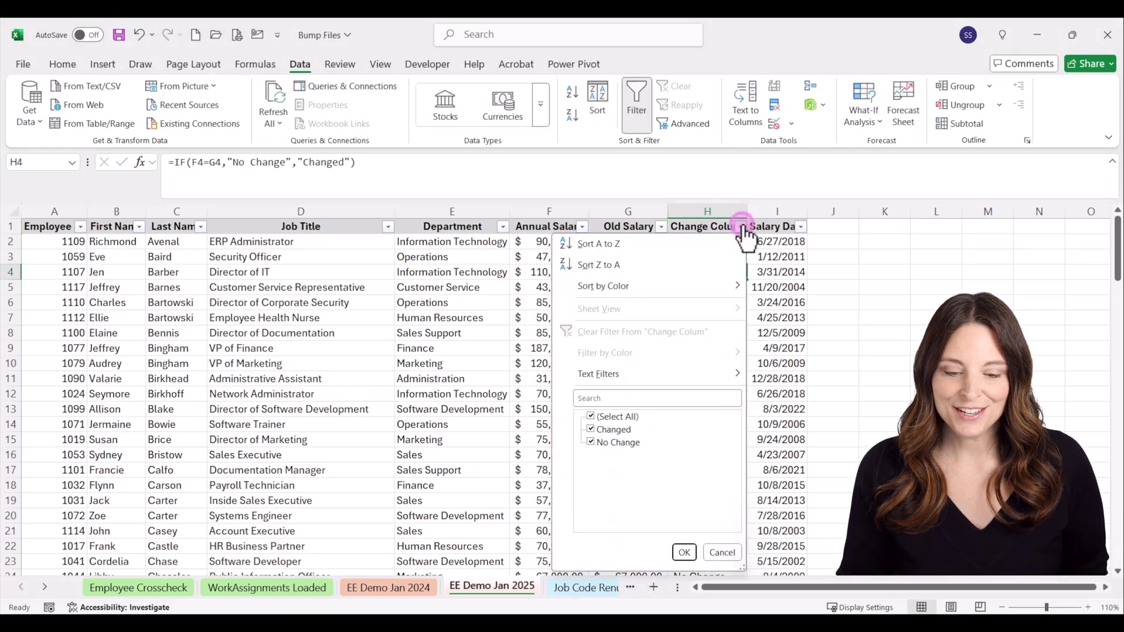
{"action": "left_click", "coordinate": [591, 442]}
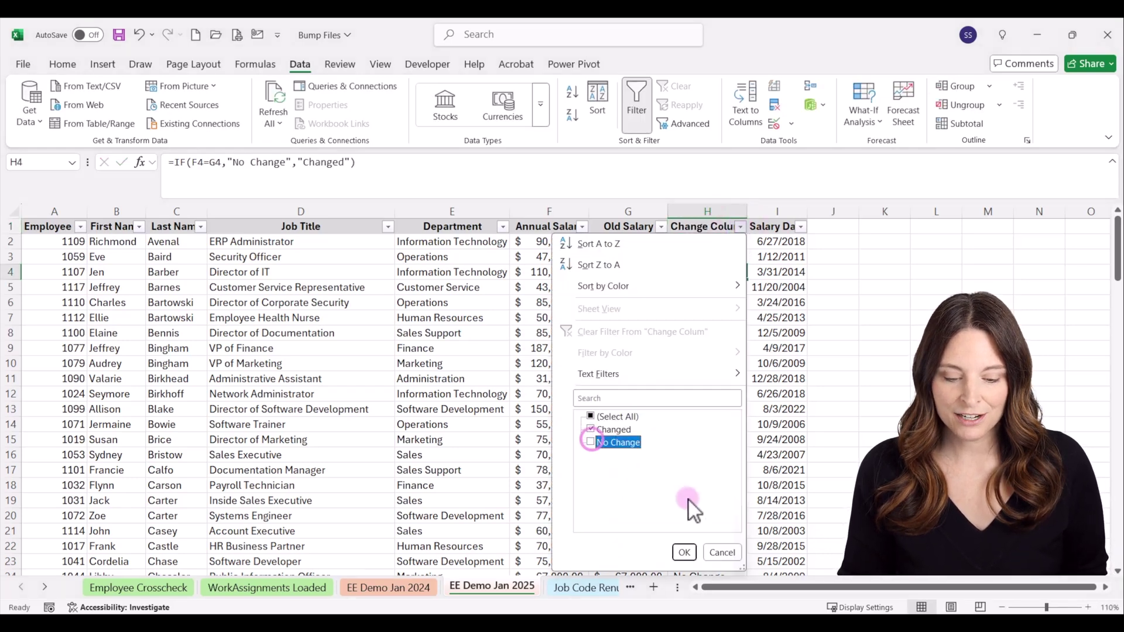
{"action": "left_click", "coordinate": [684, 552]}
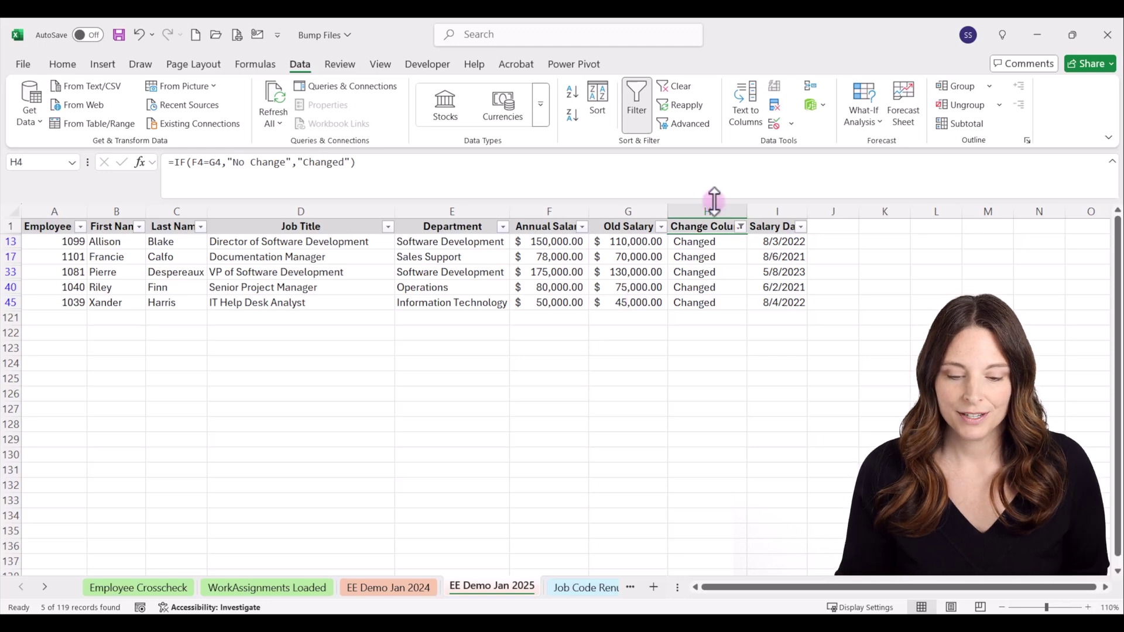
Clear the filter and delete the Old Salary and Change Colum columns
{"action": "left_click", "coordinate": [679, 85]}
{"action": "left_click_drag", "start_coordinate": [705, 209], "coordinate": [628, 210]}
{"action": "right_click", "coordinate": [627, 212]}
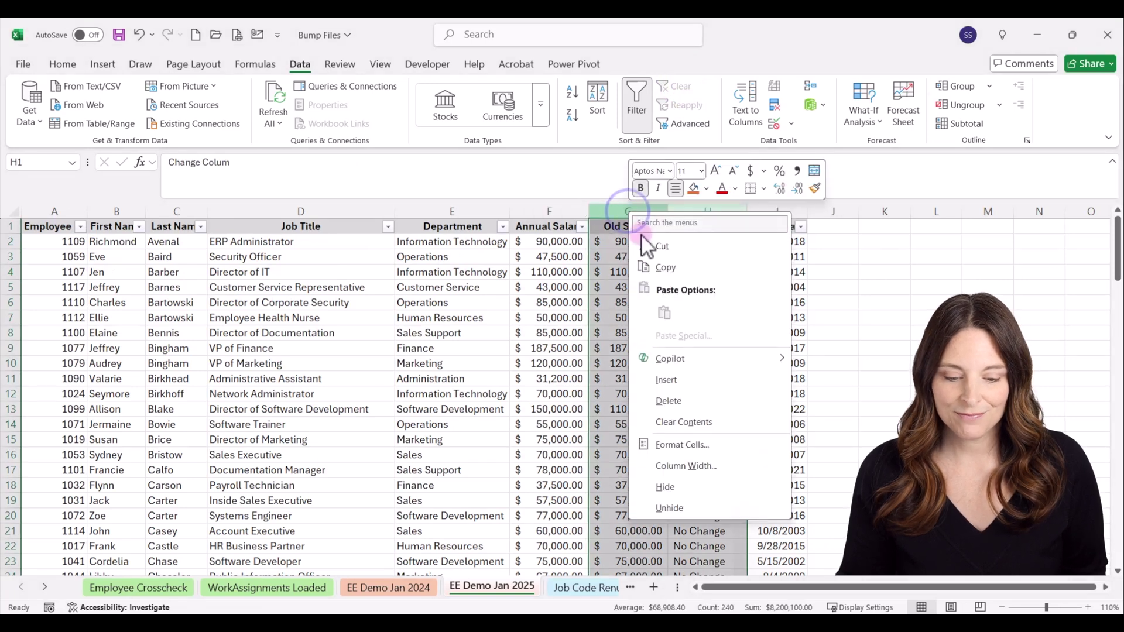
{"action": "left_click", "coordinate": [694, 405]}
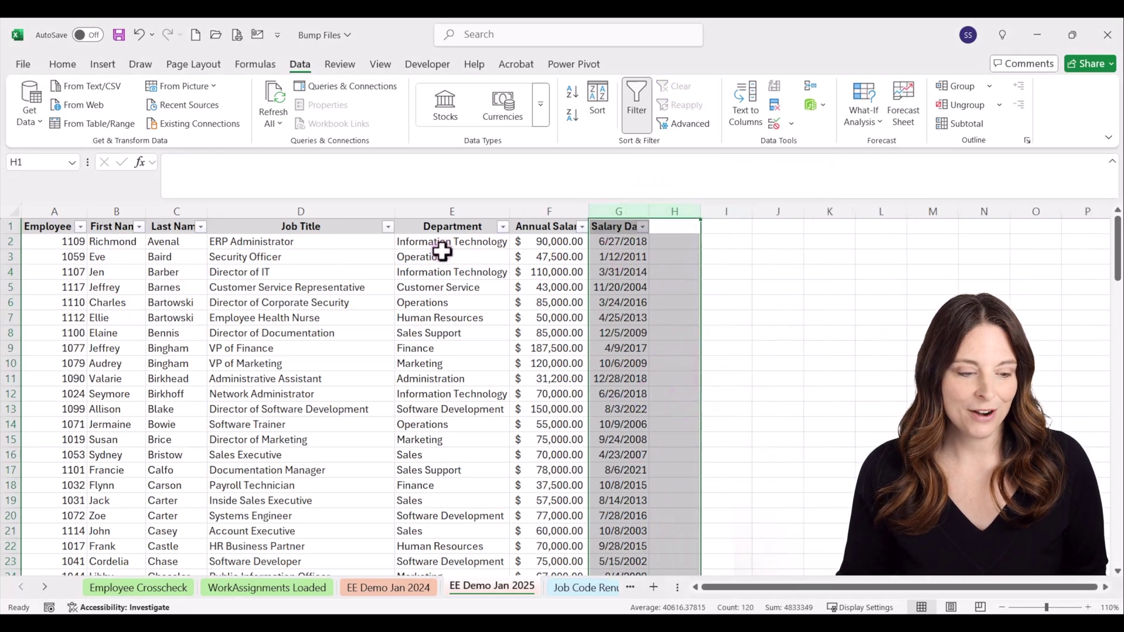
Select cell A1 on both the EE Demo Jan 2025 and EE Demo Jan 2024 sheets, finishing on the 2025 sheet
{"action": "left_click", "coordinate": [45, 228]}
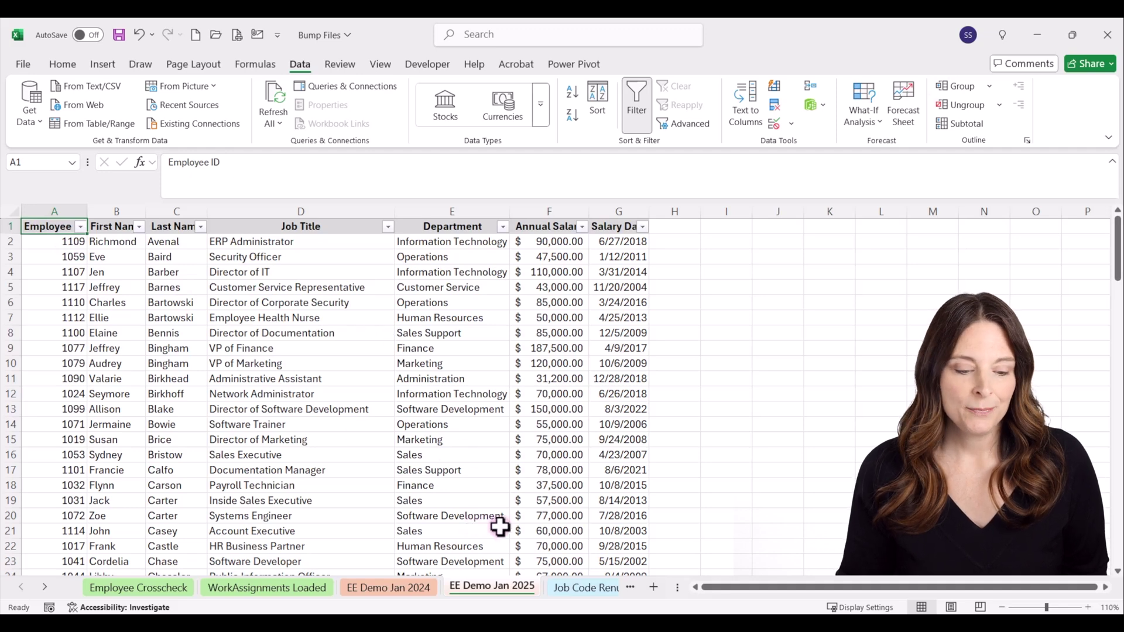
{"action": "left_click", "coordinate": [398, 588]}
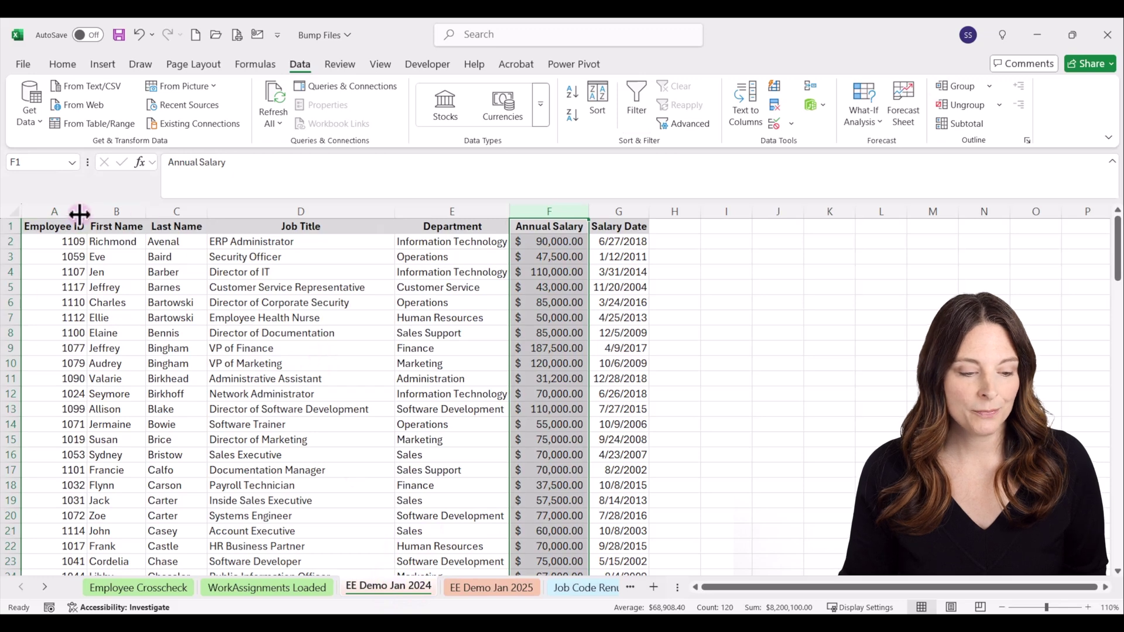
{"action": "left_click", "coordinate": [52, 226]}
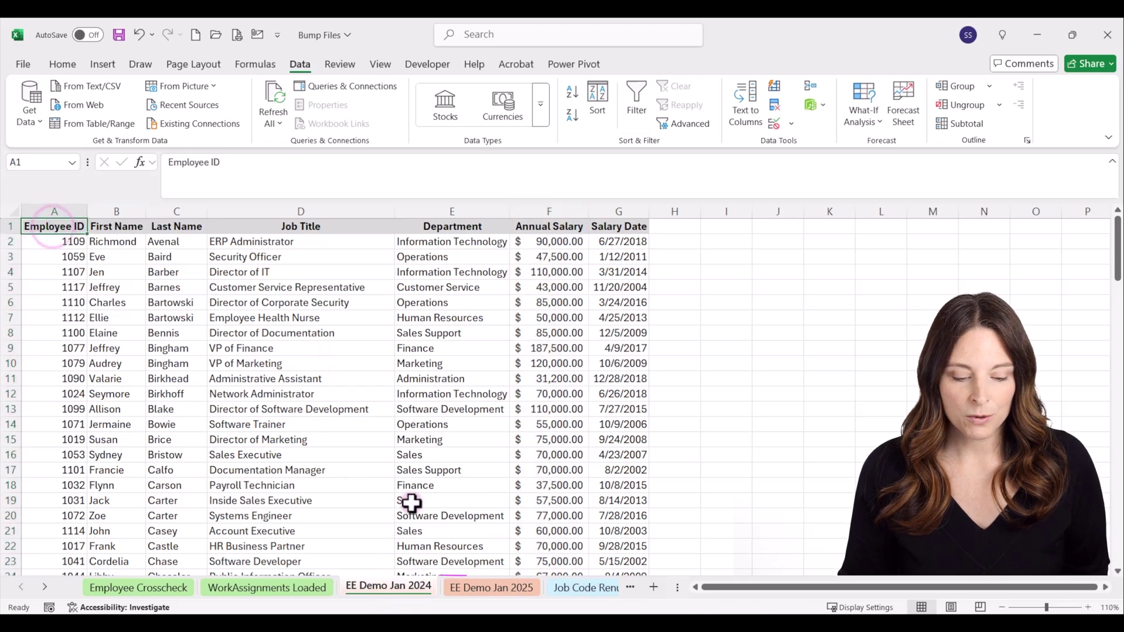
{"action": "left_click", "coordinate": [491, 588]}
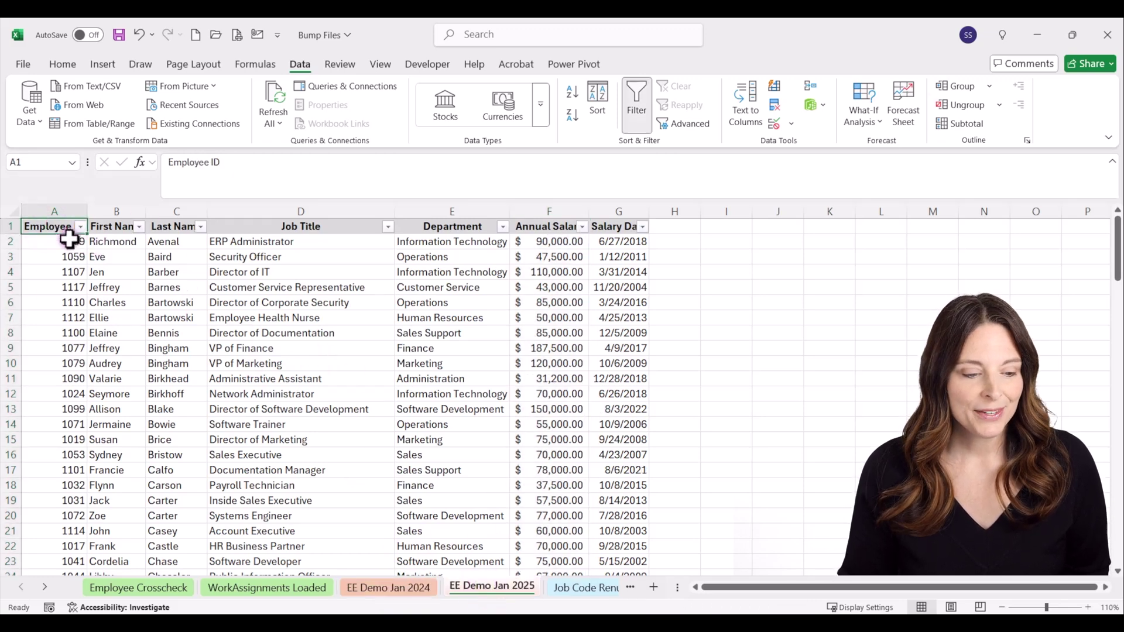
Create a formula-based conditional formatting rule for the data range A1:G120 on the EE Demo Jan 2025 sheet
{"action": "left_click_drag", "start_coordinate": [43, 226], "coordinate": [629, 230]}
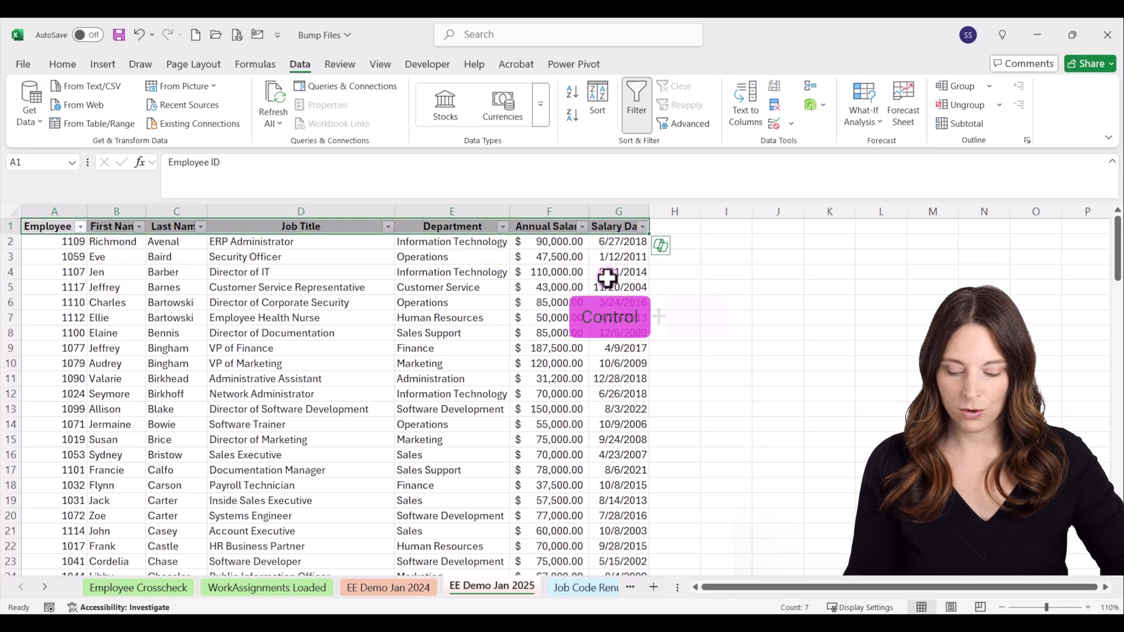
{"action": "key", "text": "ctrl+shift+Down"}
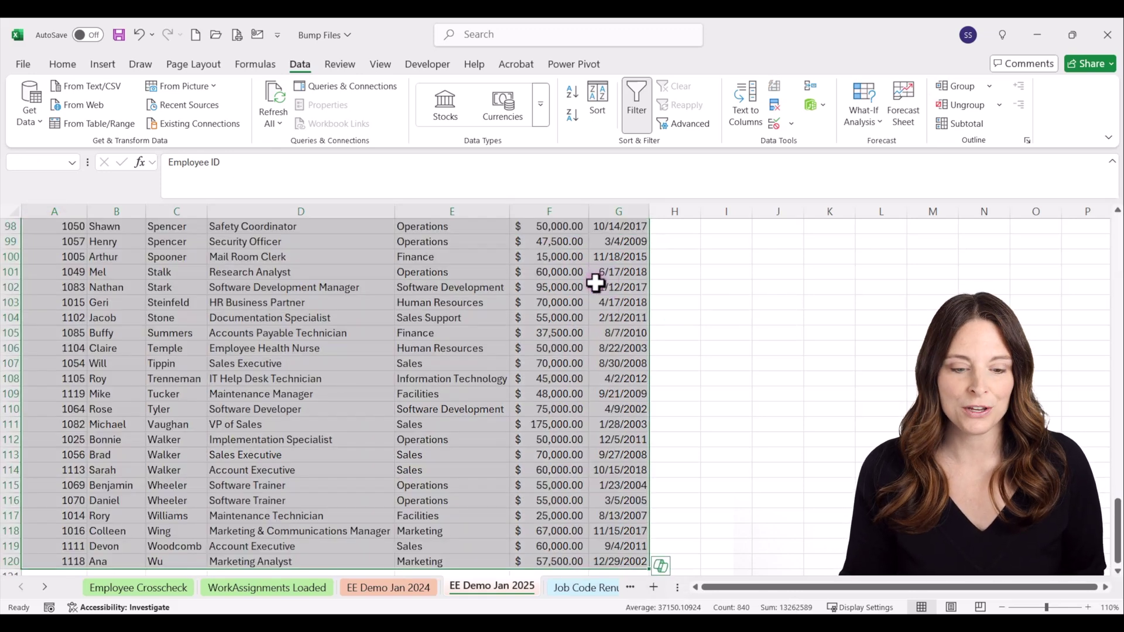
{"action": "left_click", "coordinate": [63, 64]}
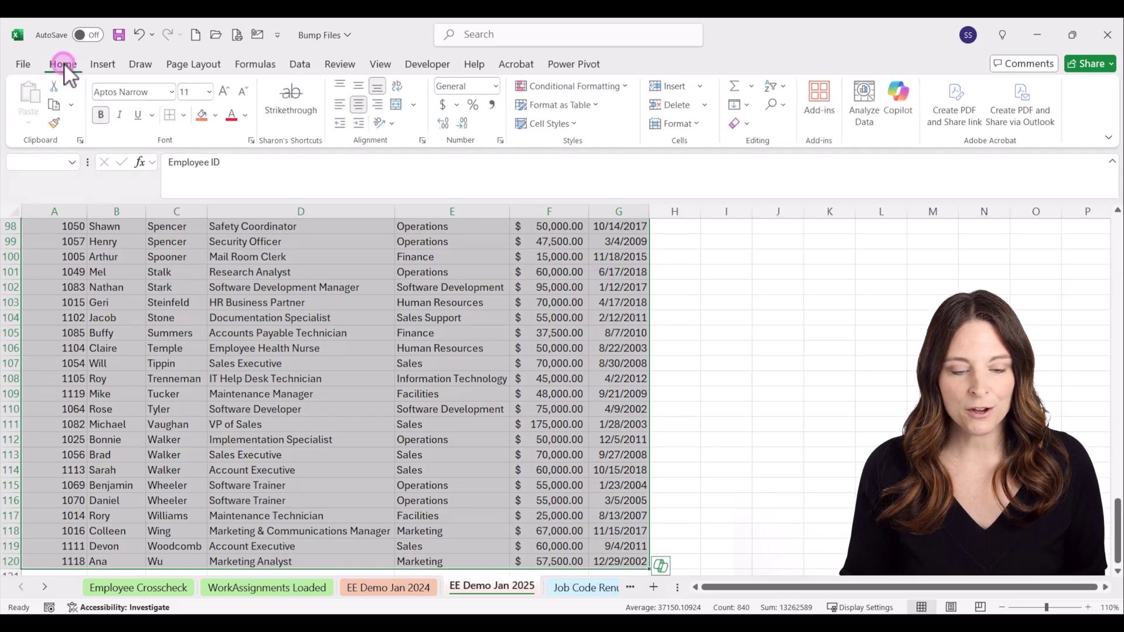
{"action": "left_click", "coordinate": [627, 86]}
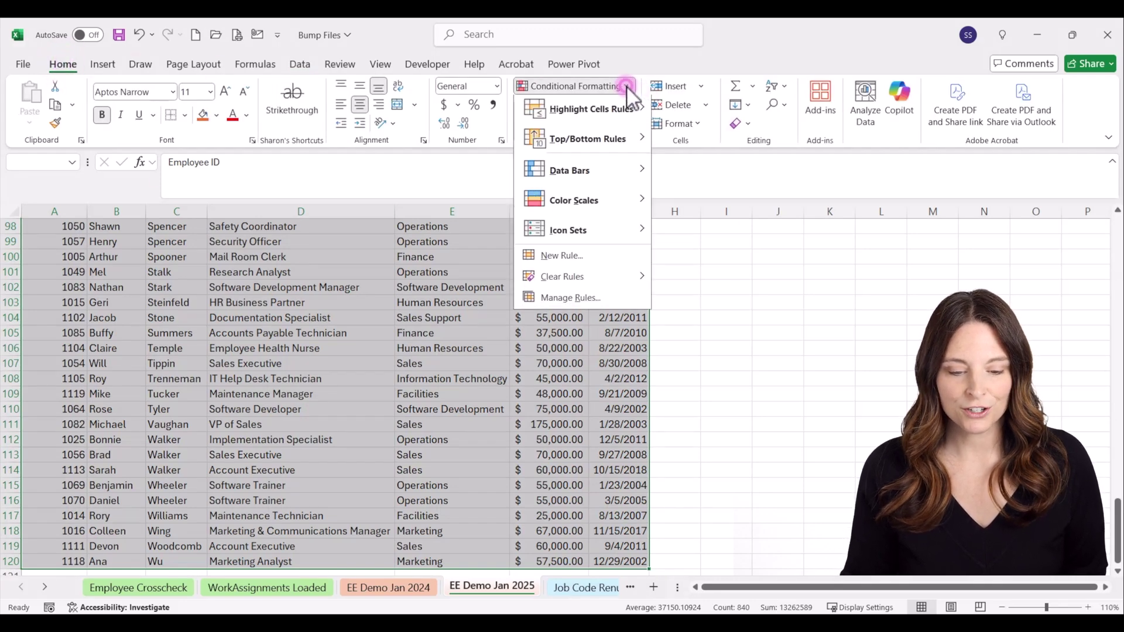
{"action": "left_click", "coordinate": [592, 264]}
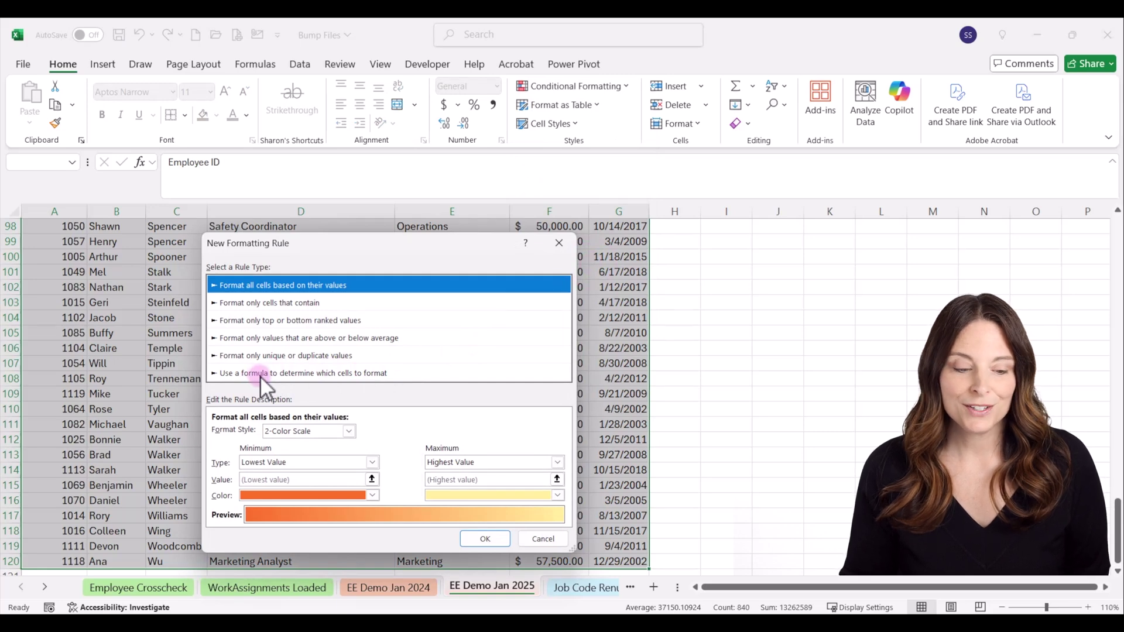
{"action": "left_click", "coordinate": [260, 373]}
Enter the rule formula =$A$1<>'EE Demo Jan 2024'!$A$1 to compare the 2025 sheet's first cell with the 2024 sheet's
{"action": "left_click", "coordinate": [231, 433]}
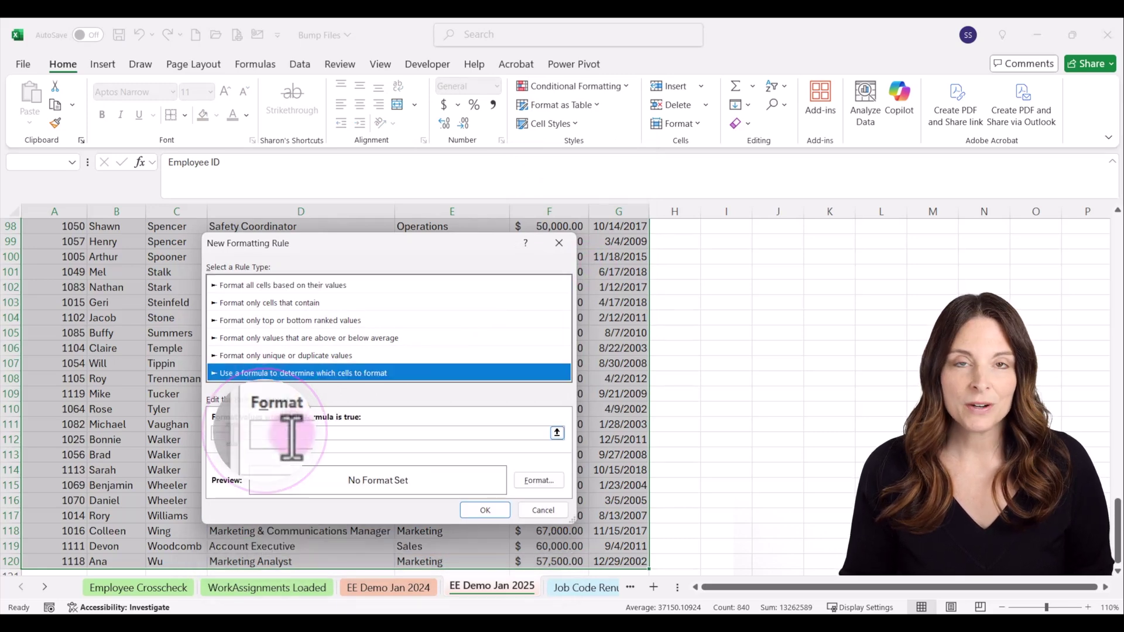
{"action": "type", "text": "="}
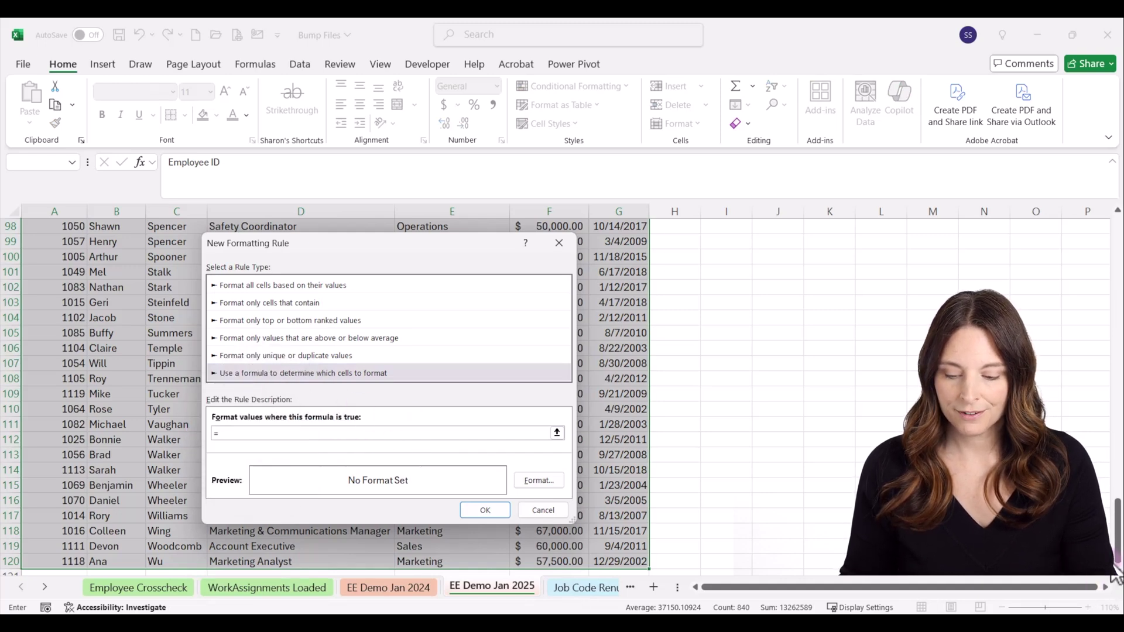
{"action": "left_click_drag", "start_coordinate": [1117, 557], "coordinate": [1117, 220]}
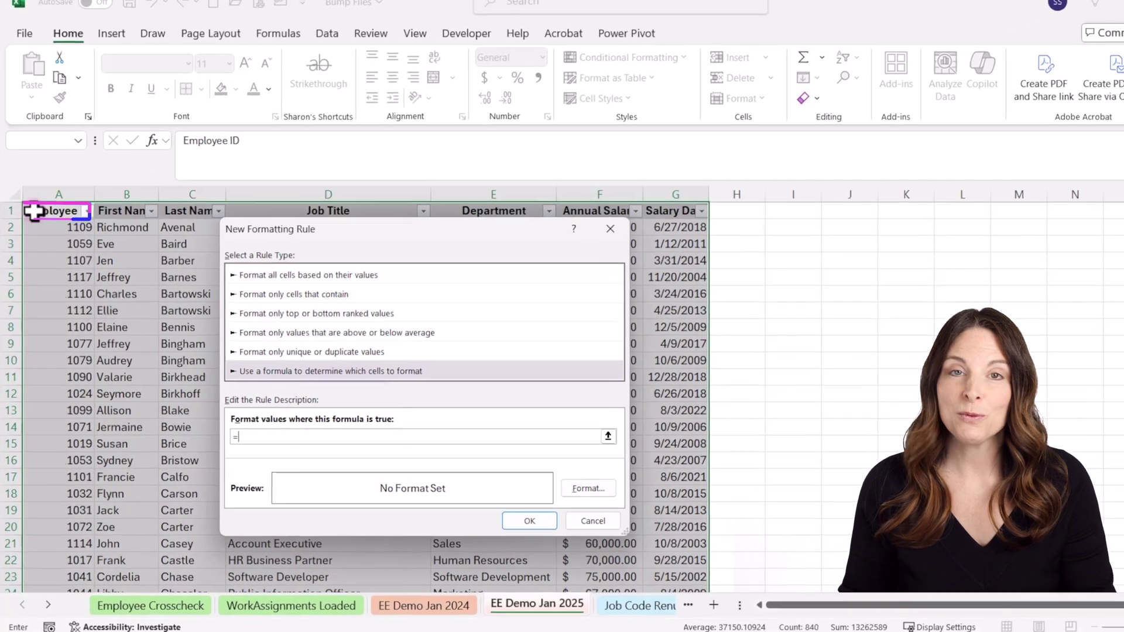
{"action": "left_click", "coordinate": [32, 211]}
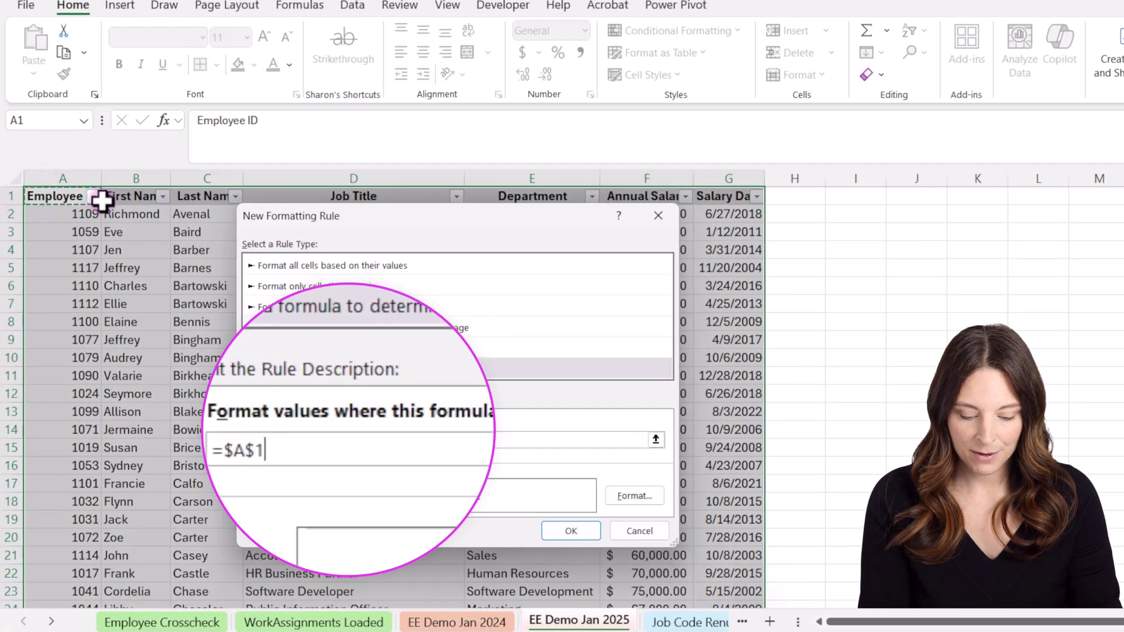
{"action": "type", "text": "<"}
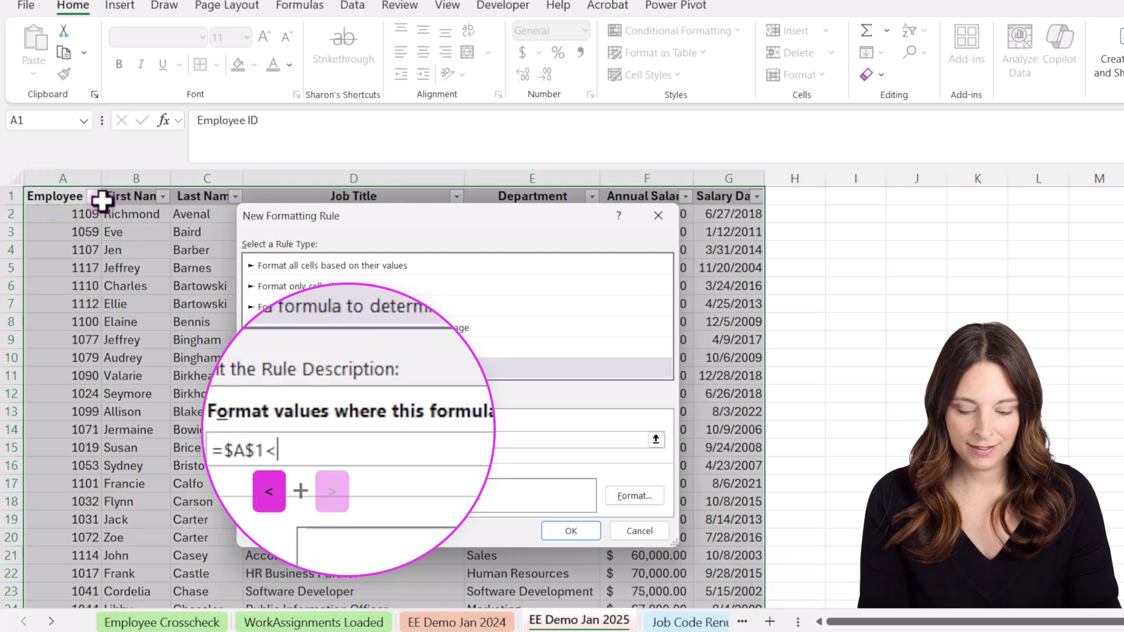
{"action": "type", "text": ">"}
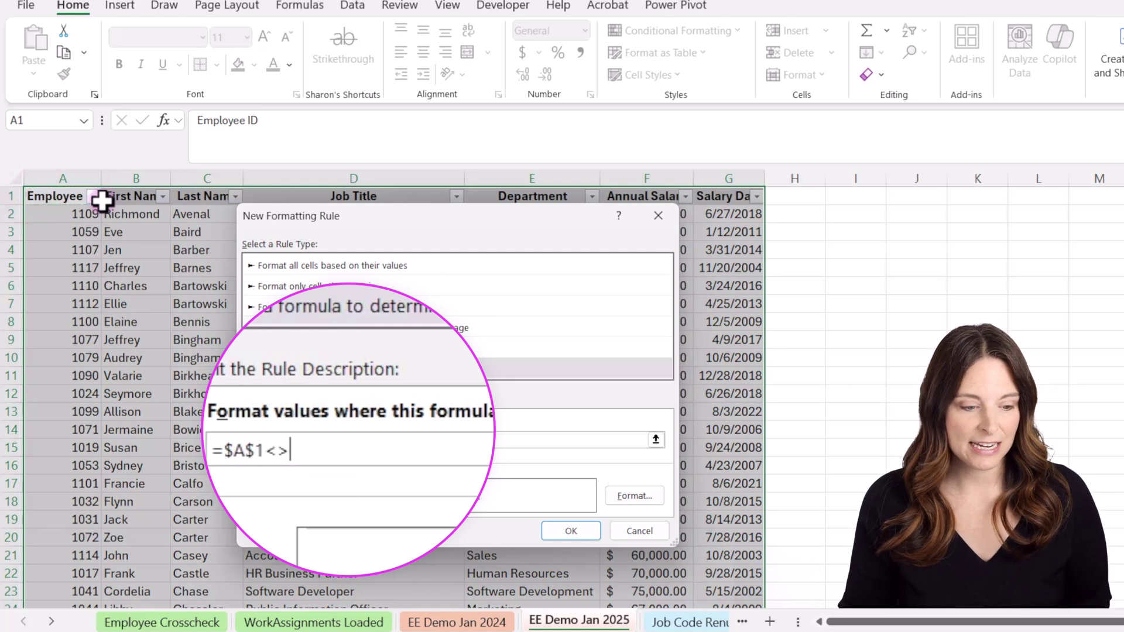
{"action": "left_click", "coordinate": [457, 622]}
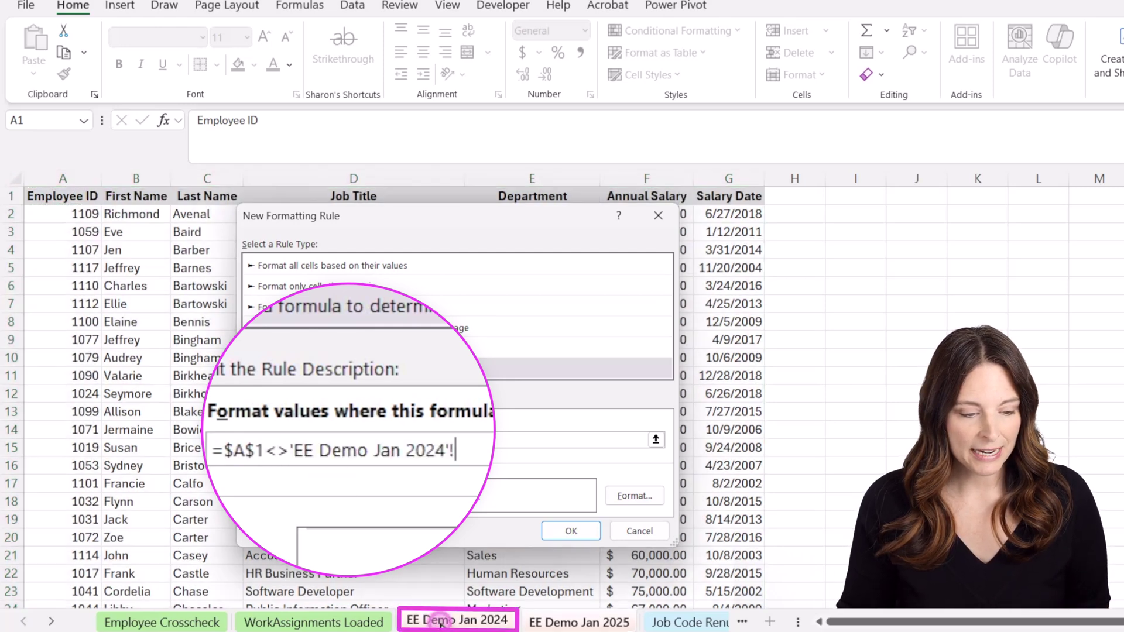
{"action": "left_click", "coordinate": [46, 197]}
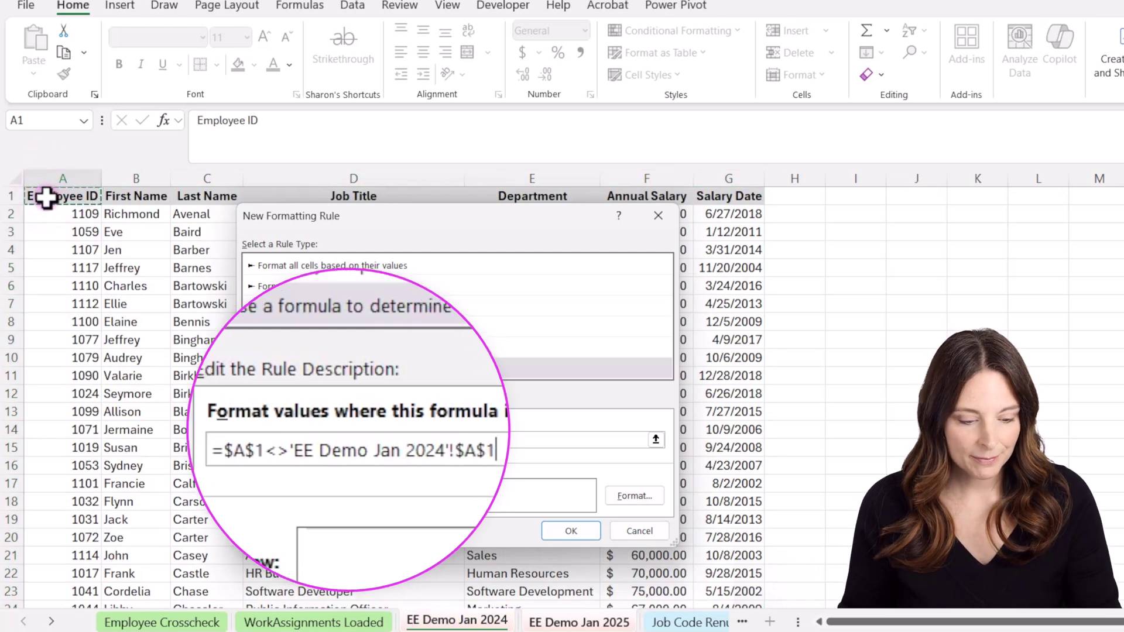
Change the first reference in the rule formula from absolute to the relative reference A1
{"action": "left_click", "coordinate": [244, 449]}
{"action": "key", "text": "F4"}
{"action": "key", "text": "F4"}
{"action": "key", "text": "F4"}
{"action": "key", "text": "F4"}
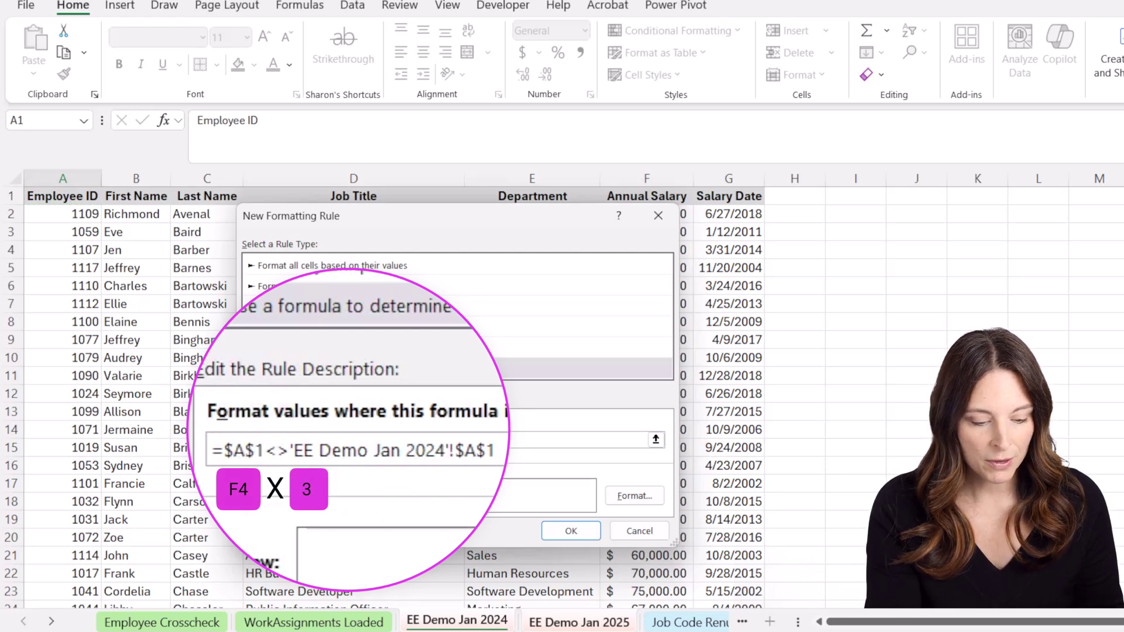
{"action": "key", "text": "F4"}
{"action": "key", "text": "F4"}
{"action": "key", "text": "F4"}
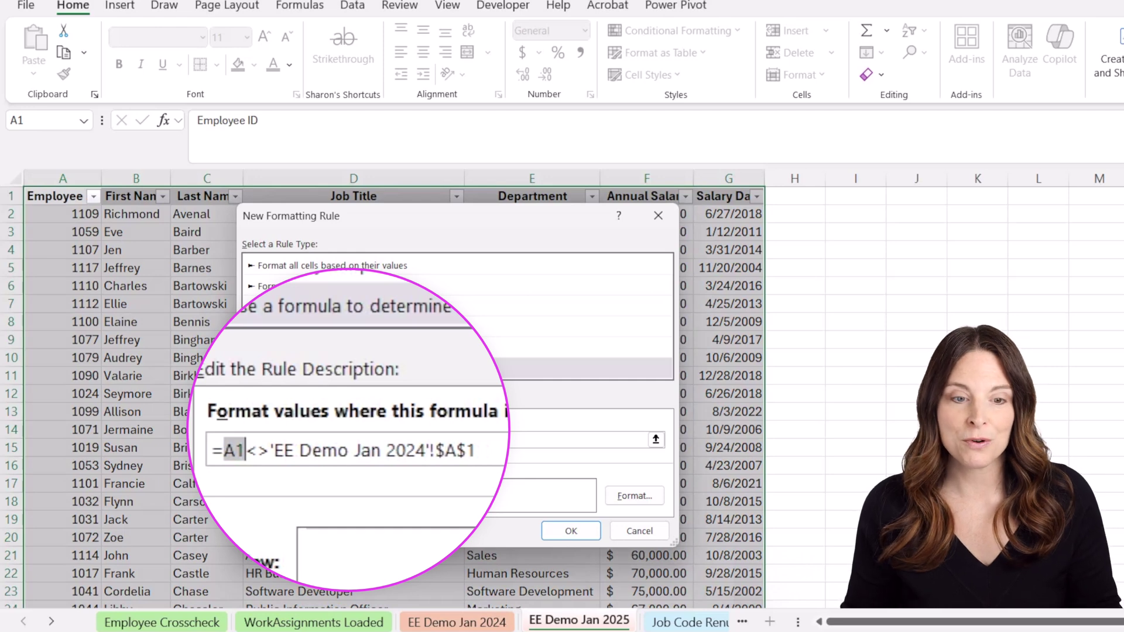
Make the EE Demo Jan 2024 reference relative so the rule formula reads =A1<>'EE Demo Jan 2024'!A1
{"action": "left_click", "coordinate": [451, 452]}
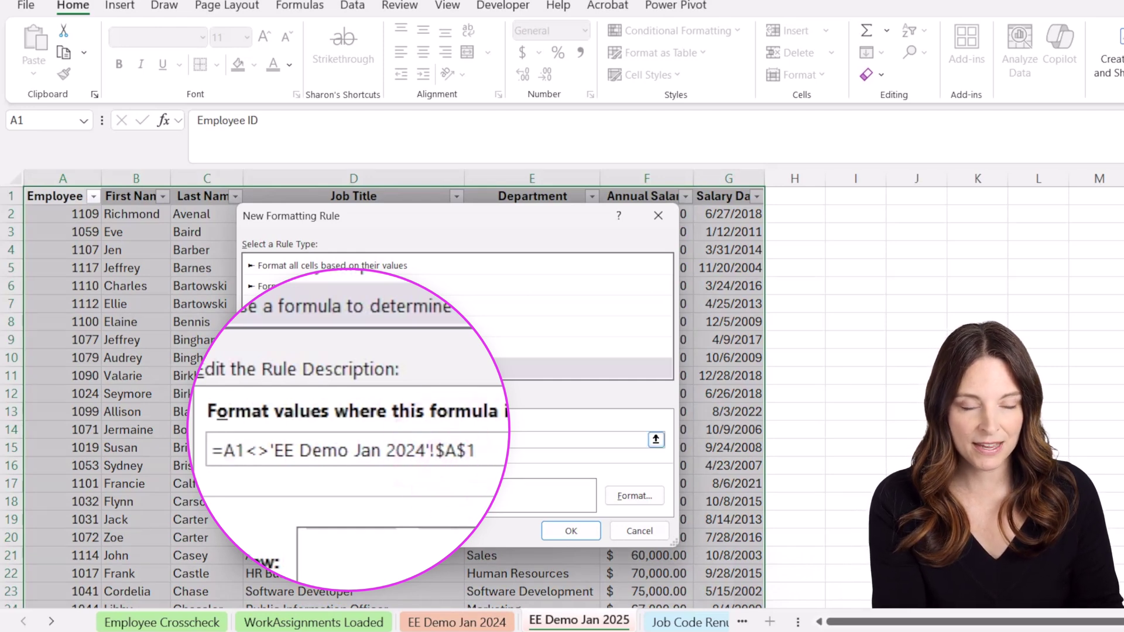
{"action": "key", "text": "F4"}
{"action": "key", "text": "F4"}
{"action": "key", "text": "F4"}
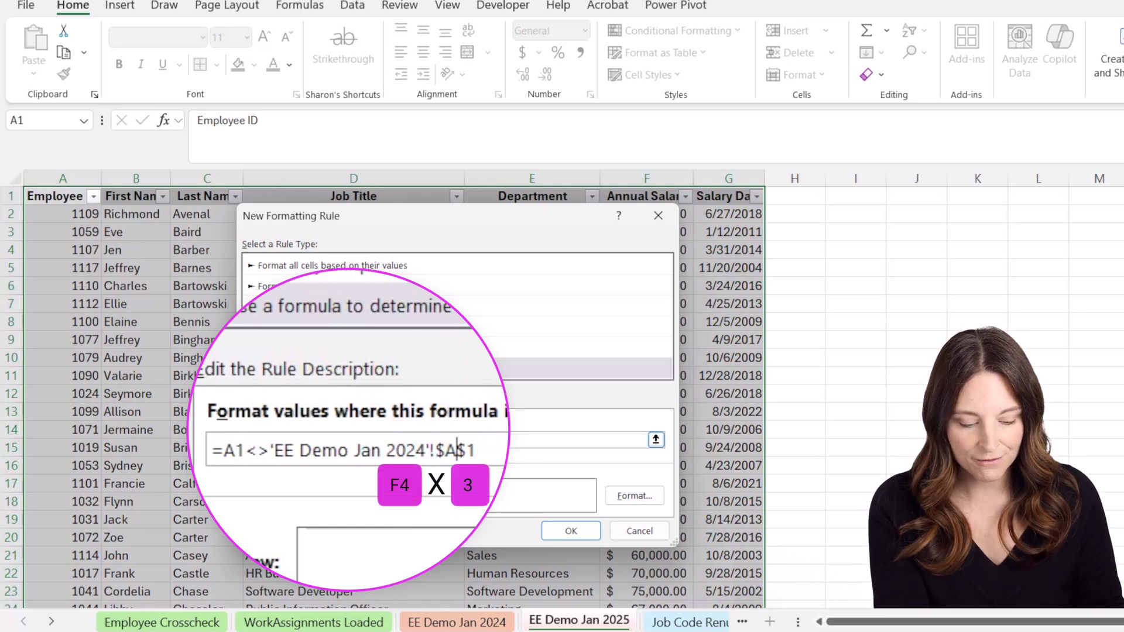
{"action": "key", "text": "F4"}
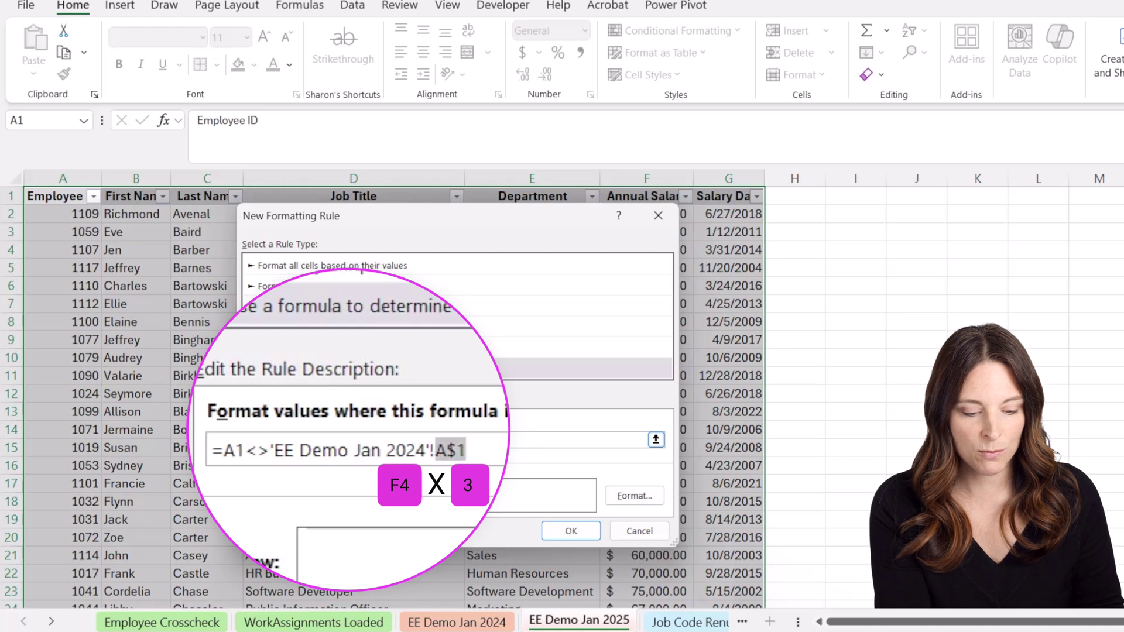
{"action": "key", "text": "F4"}
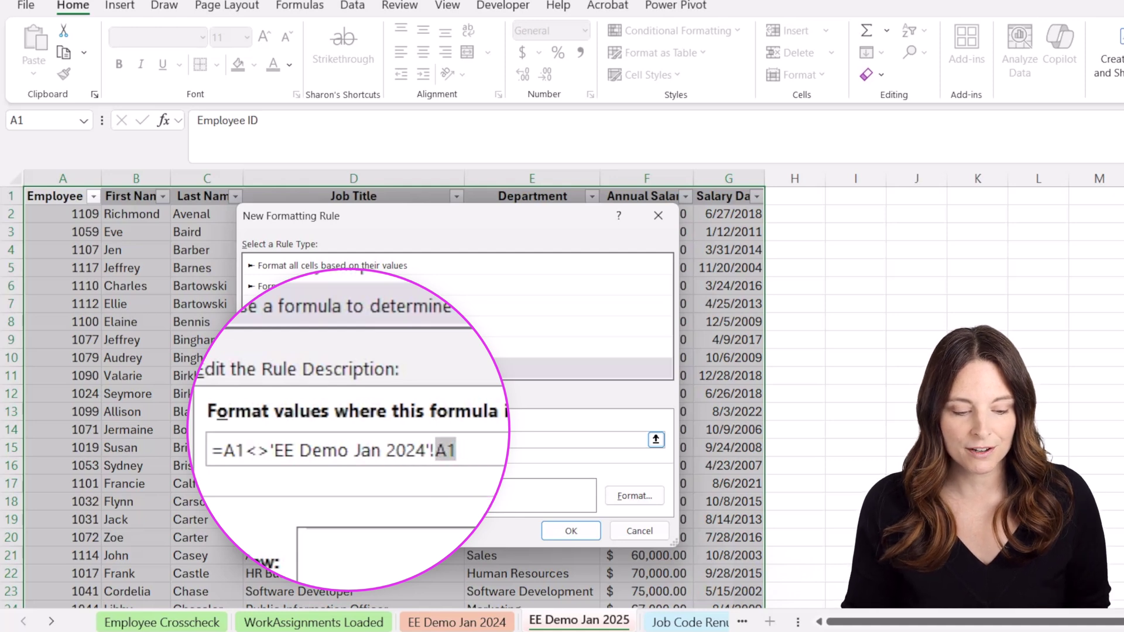
{"action": "left_click", "coordinate": [504, 439]}
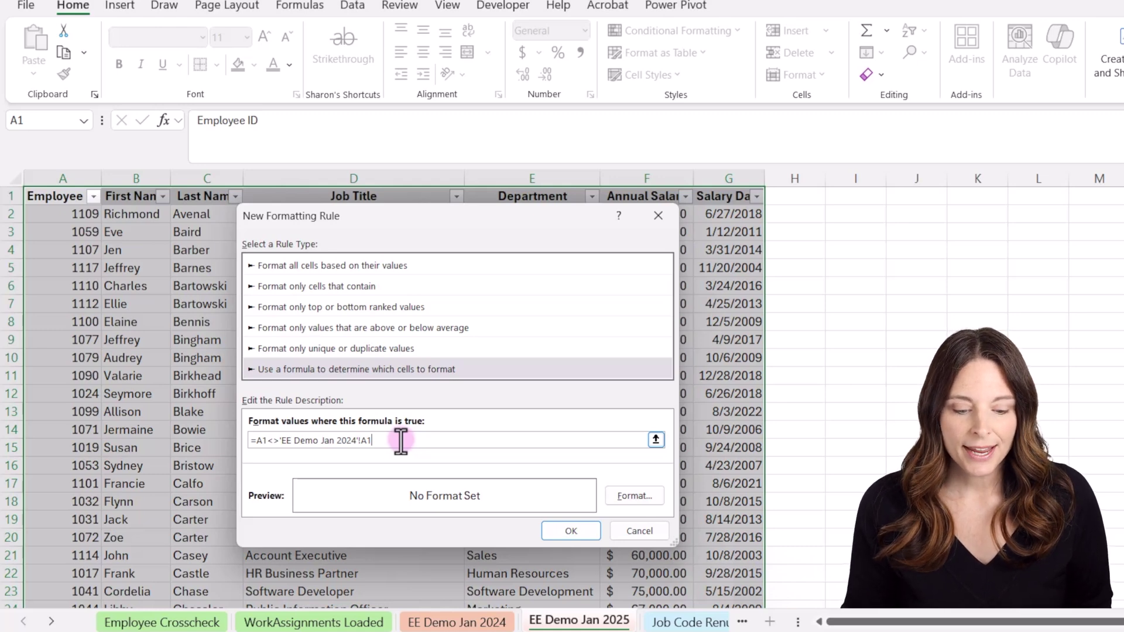
Give the rule a yellow fill, apply it to the EE Demo Jan 2025 data, and deselect the range
{"action": "left_click", "coordinate": [633, 496]}
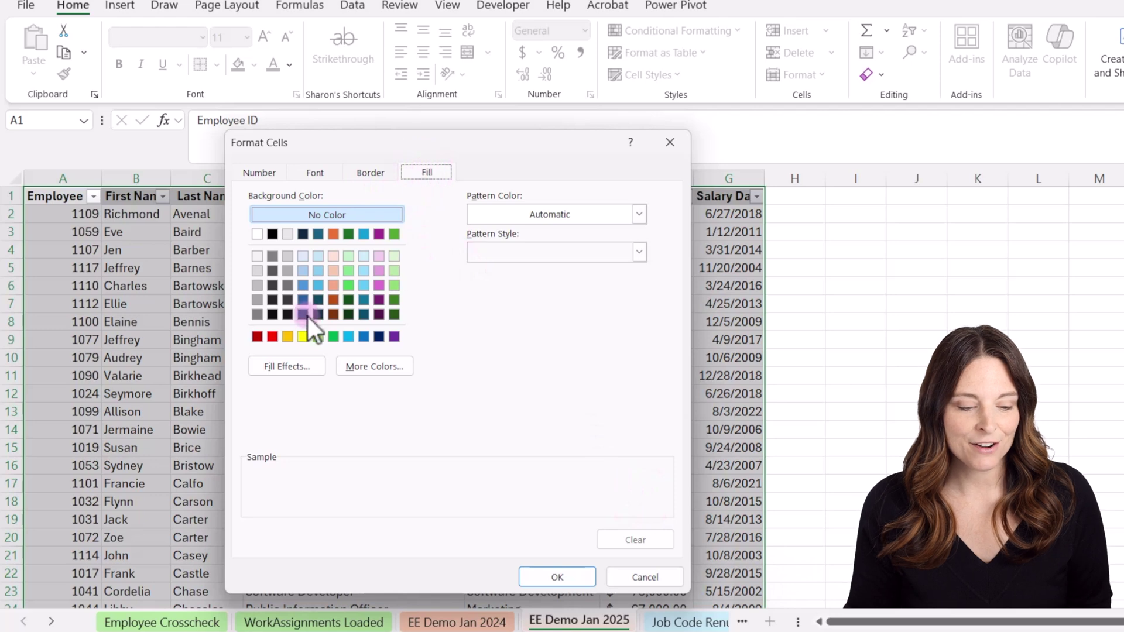
{"action": "left_click", "coordinate": [303, 337]}
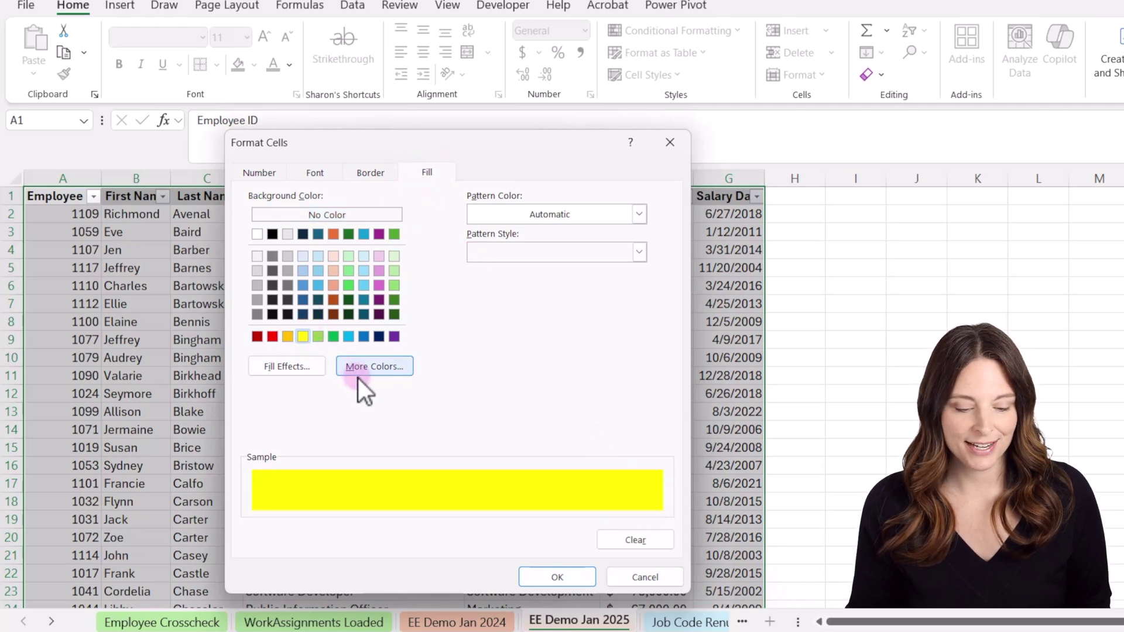
{"action": "left_click", "coordinate": [554, 578]}
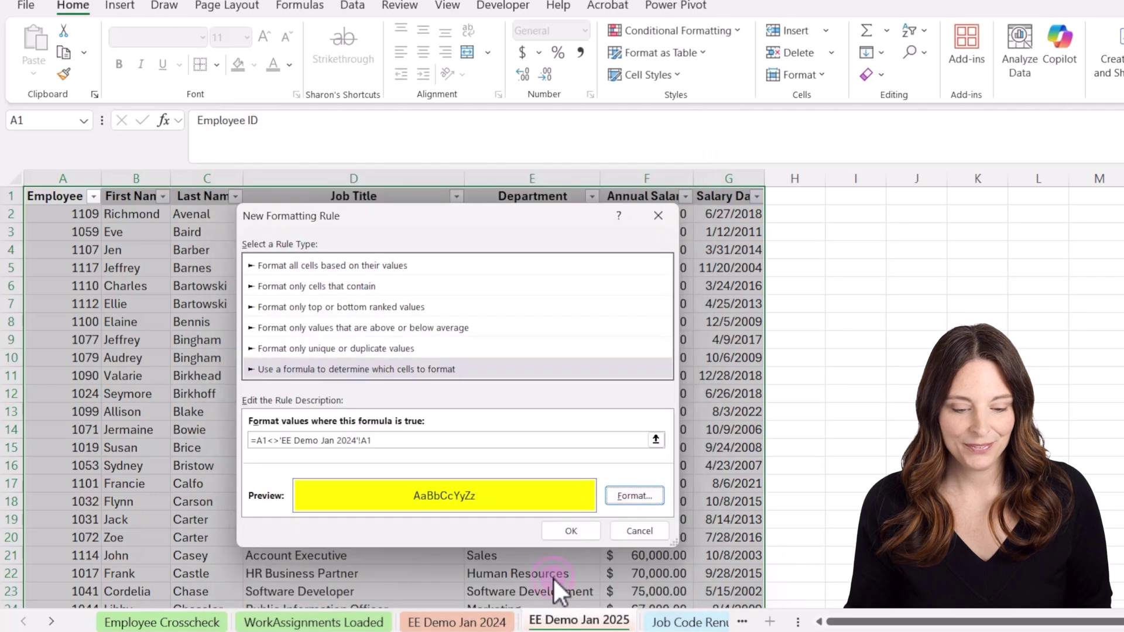
{"action": "left_click", "coordinate": [570, 529]}
{"action": "left_click", "coordinate": [577, 390]}
{"action": "left_click", "coordinate": [491, 391]}
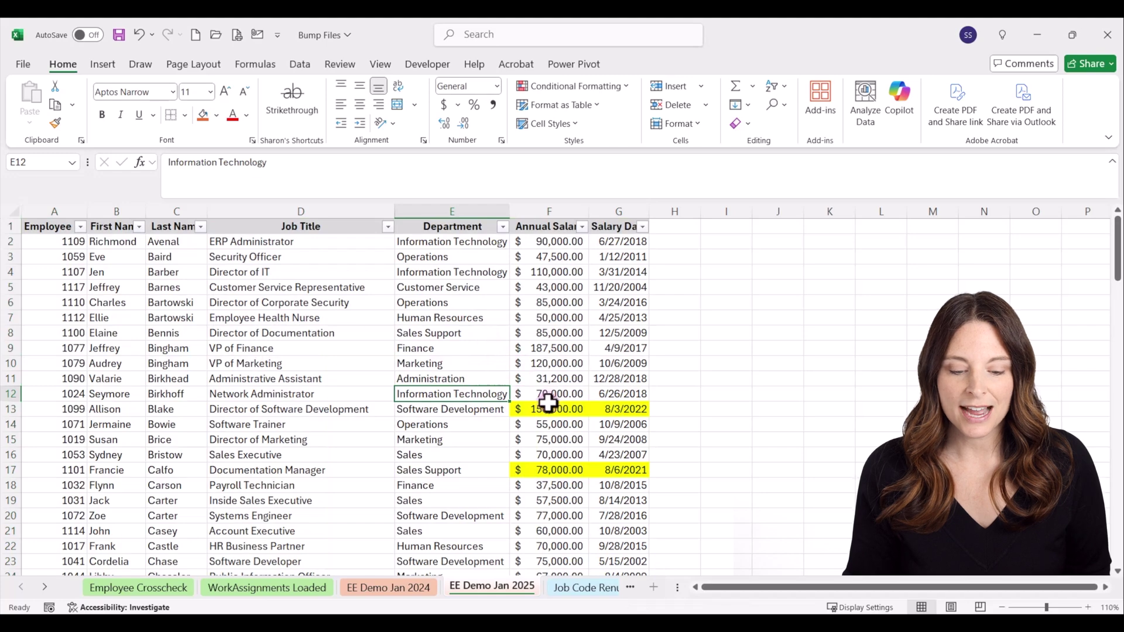
Review the highlighted changes and filter the Annual Salary column by yellow cell color
{"action": "scroll", "coordinate": [566, 475], "scroll_direction": "down", "scroll_amount": 5}
{"action": "scroll", "coordinate": [566, 477], "scroll_direction": "down", "scroll_amount": 6}
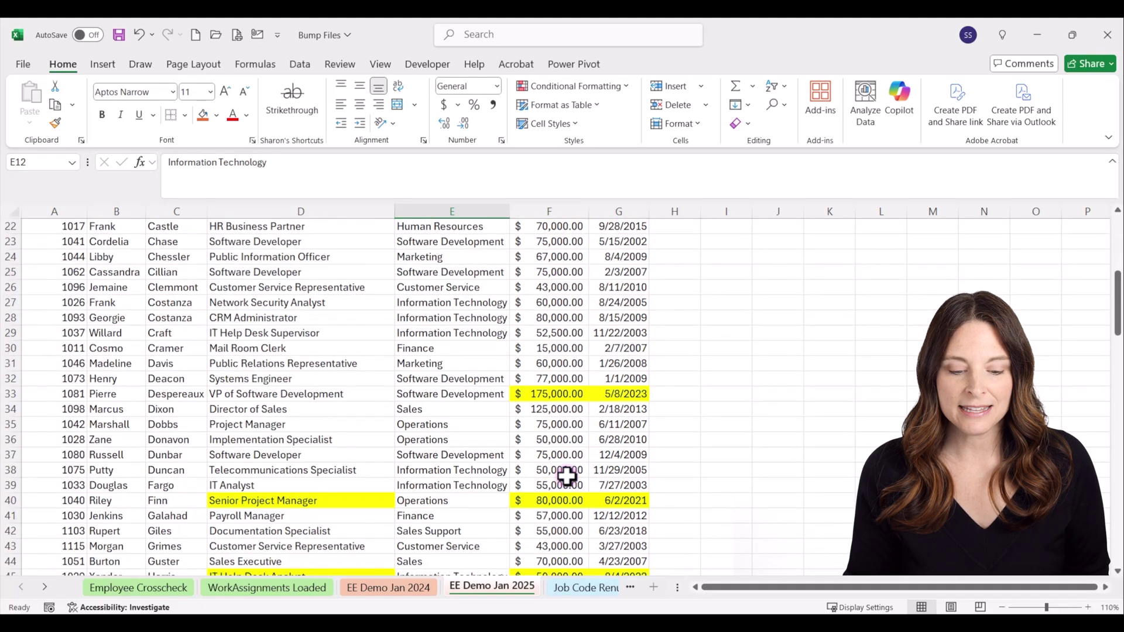
{"action": "scroll", "coordinate": [515, 442], "scroll_direction": "up", "scroll_amount": 1}
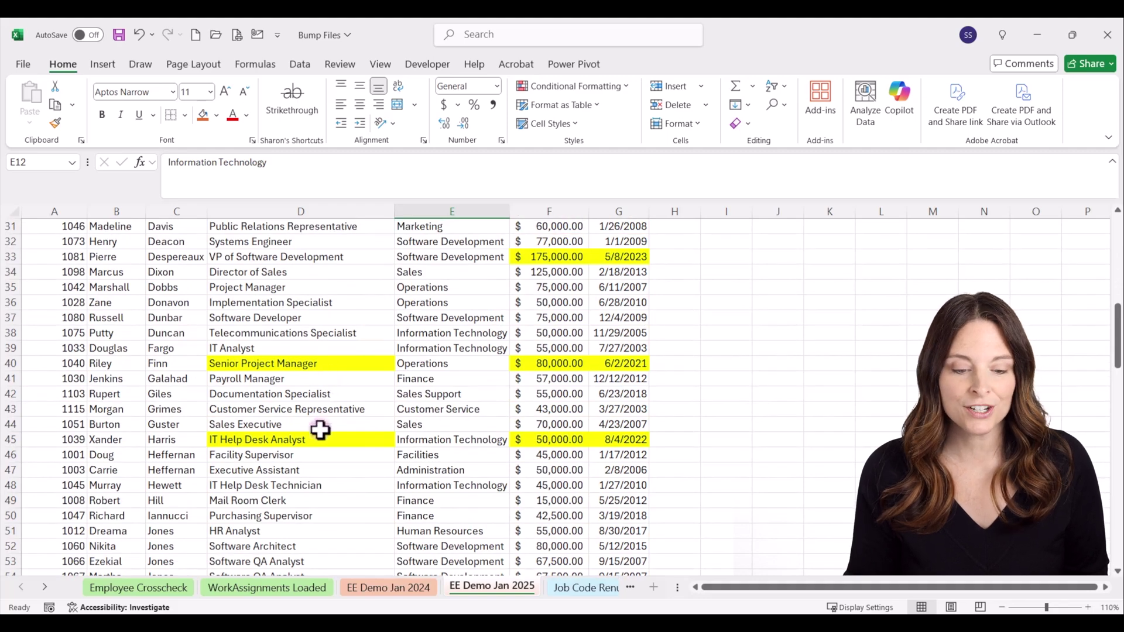
{"action": "scroll", "coordinate": [320, 430], "scroll_direction": "up", "scroll_amount": 10}
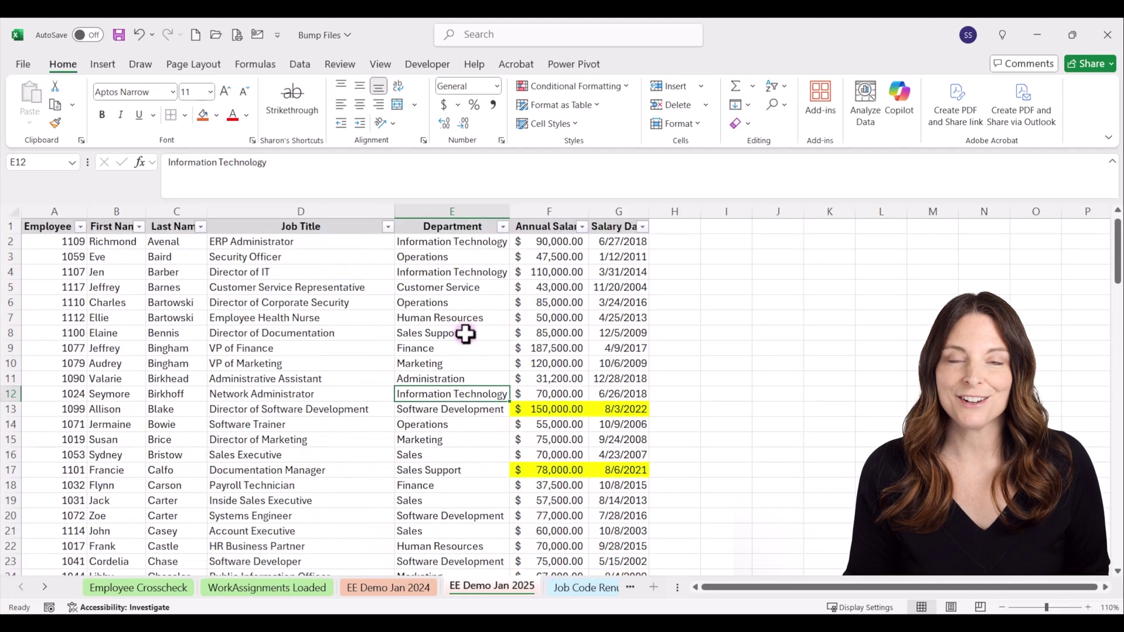
{"action": "left_click", "coordinate": [583, 228]}
{"action": "mouse_move", "coordinate": [542, 371]}
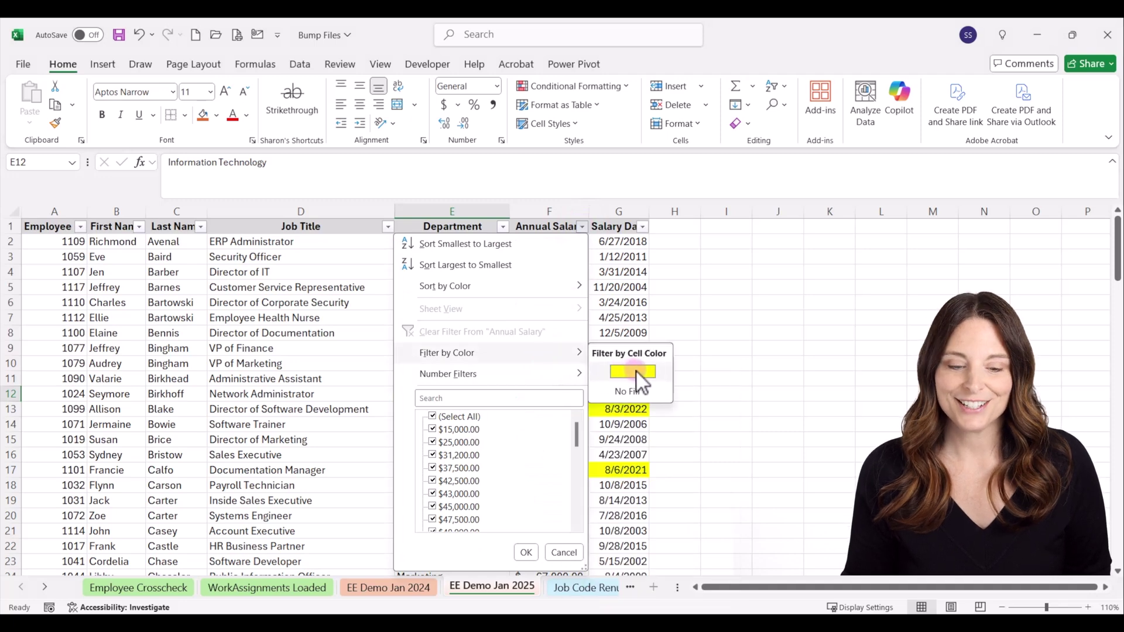
{"action": "left_click", "coordinate": [635, 371]}
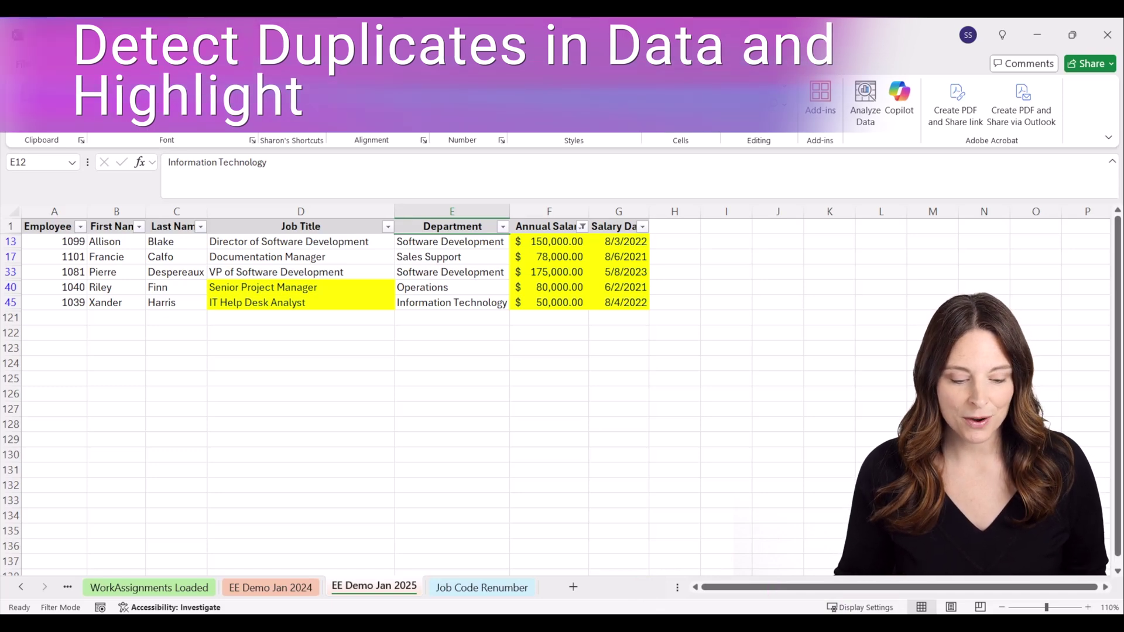
Sort the data on the Job Code Renumber sheet by Job Code, smallest to largest
{"action": "left_click", "coordinate": [480, 585]}
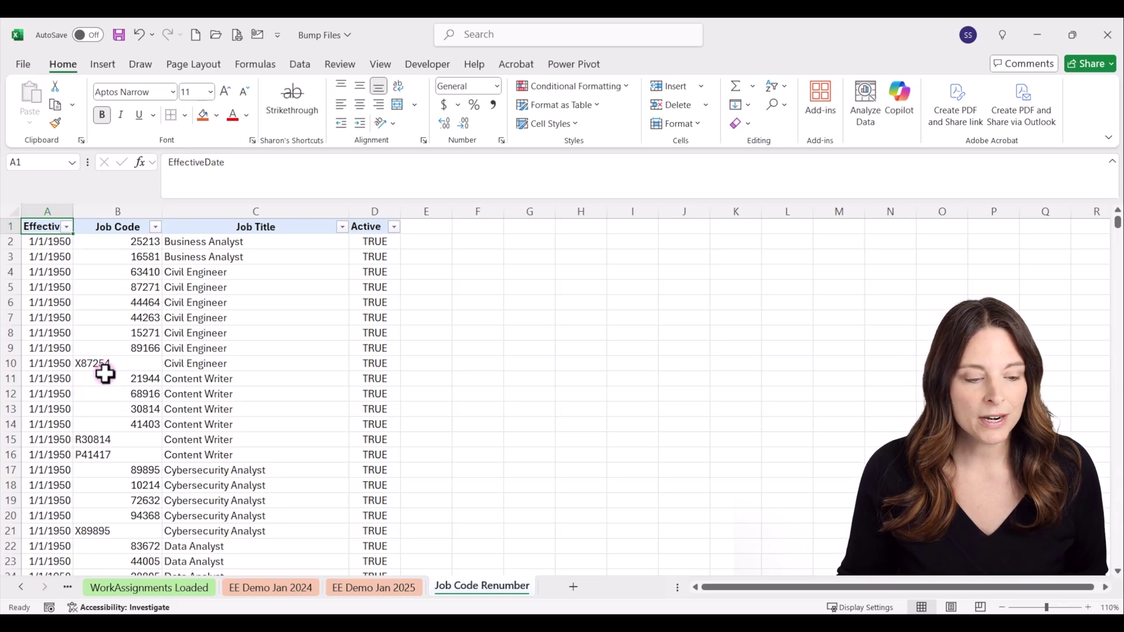
{"action": "left_click", "coordinate": [48, 226]}
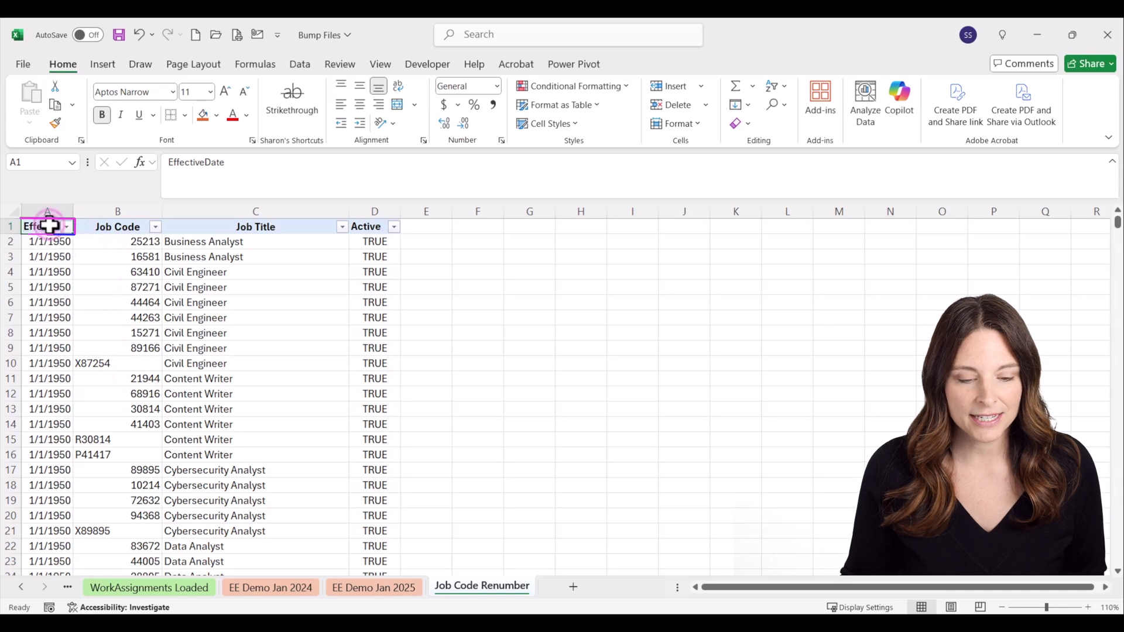
{"action": "left_click", "coordinate": [299, 63]}
{"action": "left_click", "coordinate": [597, 111]}
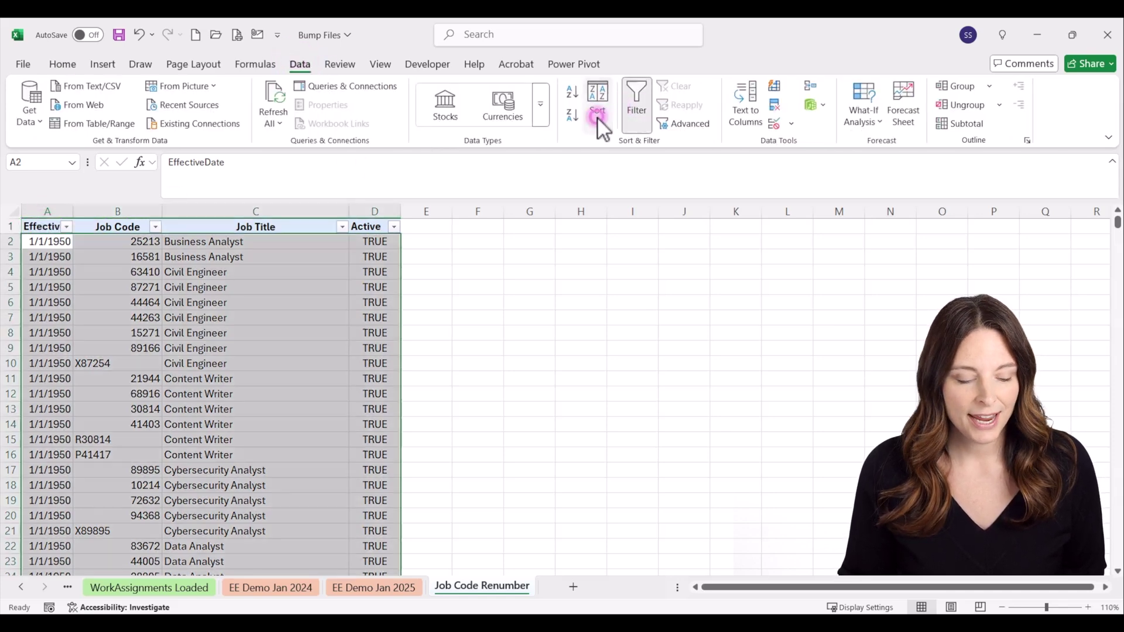
{"action": "left_click", "coordinate": [307, 336]}
{"action": "left_click", "coordinate": [280, 356]}
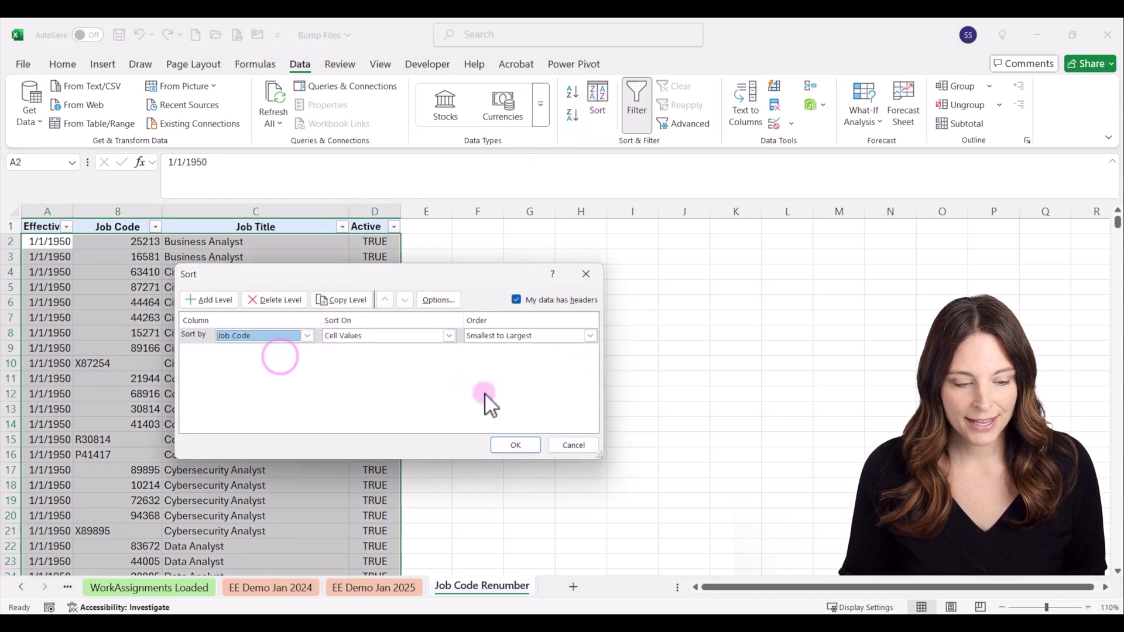
{"action": "left_click", "coordinate": [515, 445]}
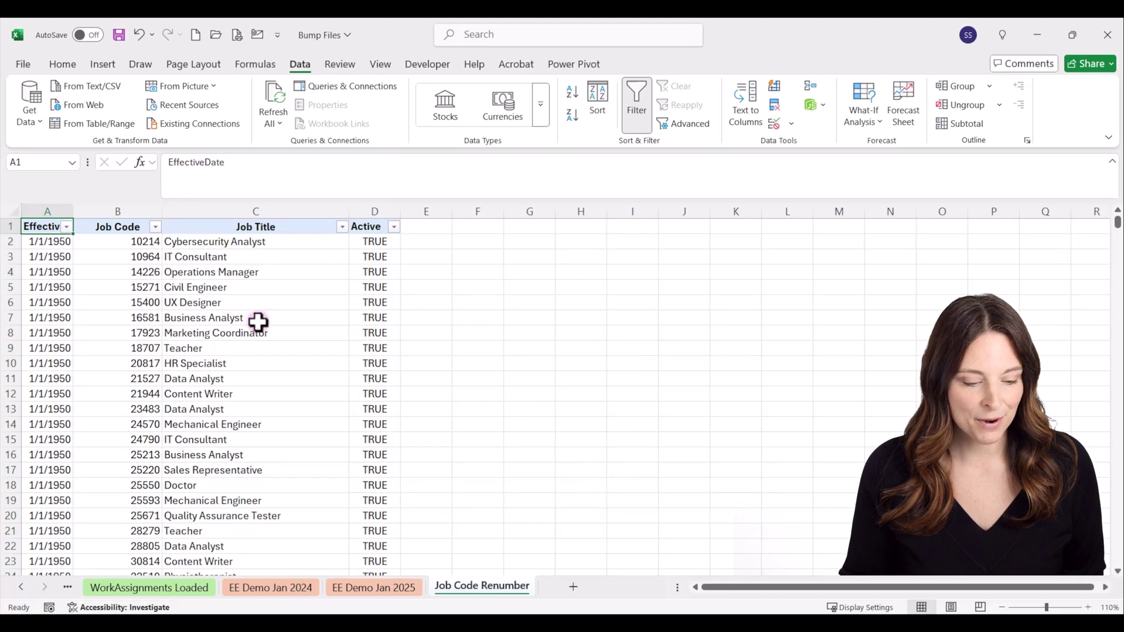
Check the sorted job codes, insert a column before Job Title, and enter the header "New Job Code" in C1
{"action": "scroll", "coordinate": [196, 382], "scroll_direction": "down", "scroll_amount": 16}
{"action": "scroll", "coordinate": [179, 420], "scroll_direction": "down", "scroll_amount": 17}
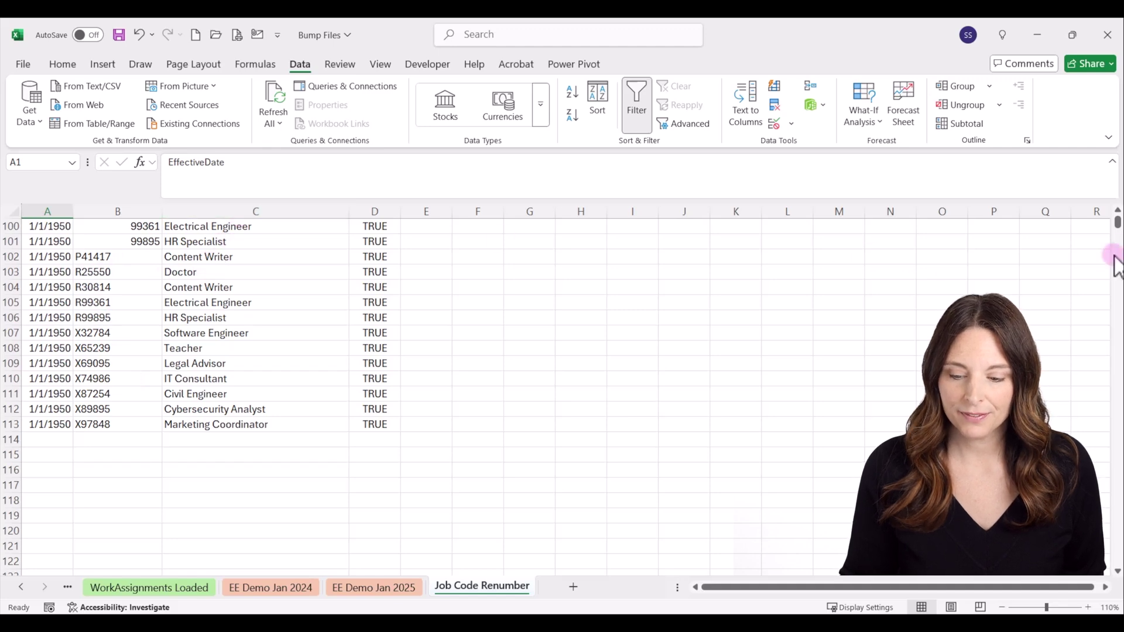
{"action": "left_click_drag", "start_coordinate": [1117, 220], "coordinate": [1117, 214]}
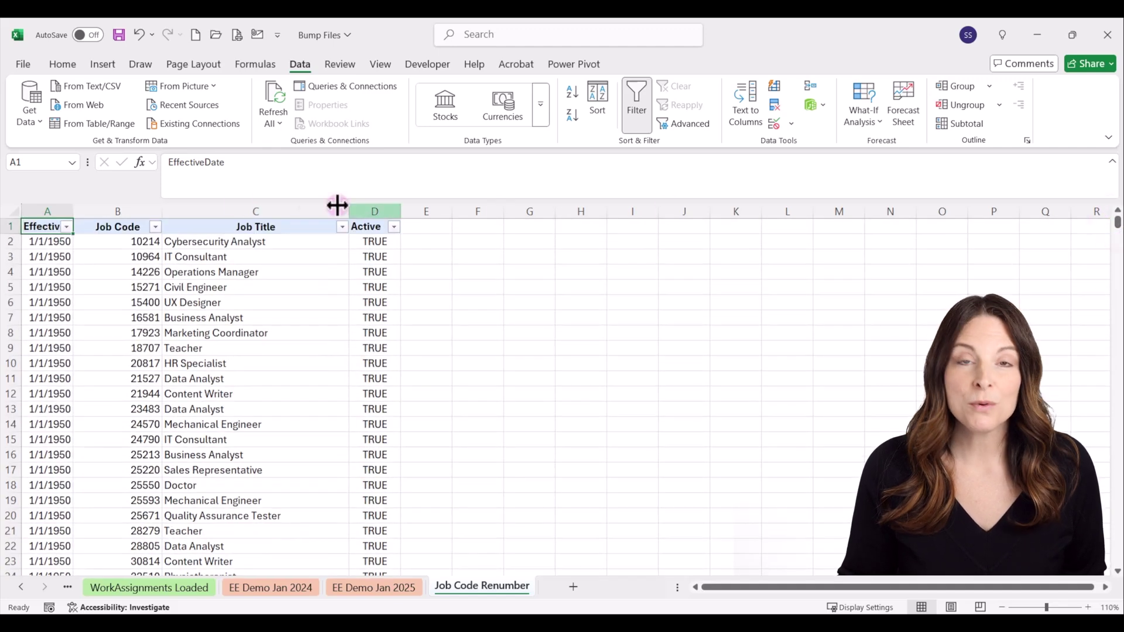
{"action": "left_click", "coordinate": [236, 211]}
{"action": "right_click", "coordinate": [236, 211]}
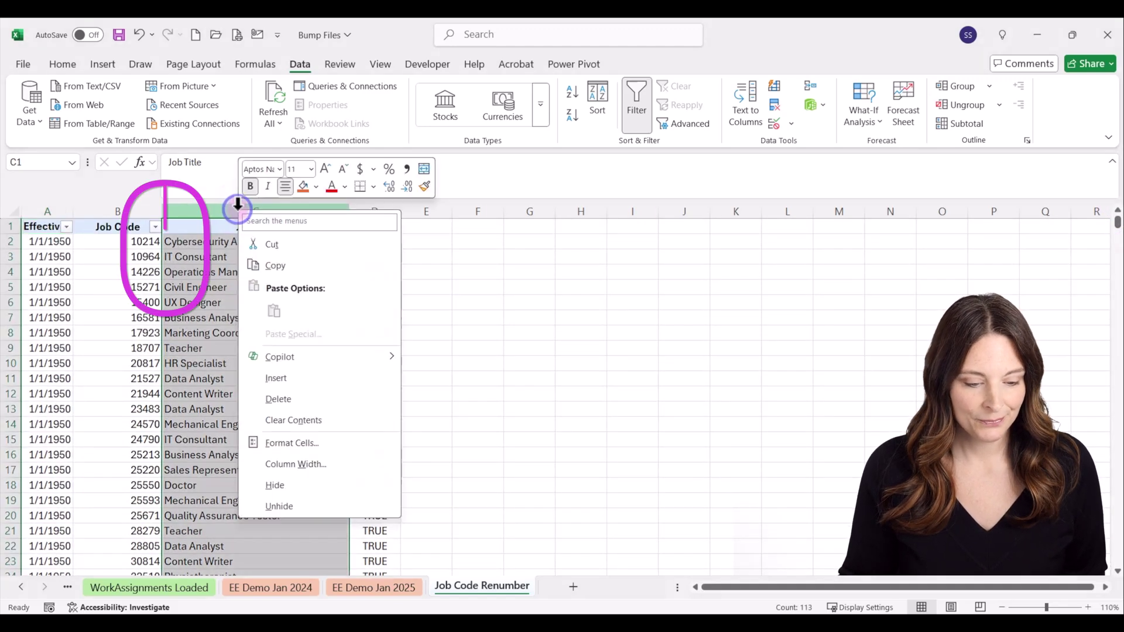
{"action": "left_click", "coordinate": [305, 379]}
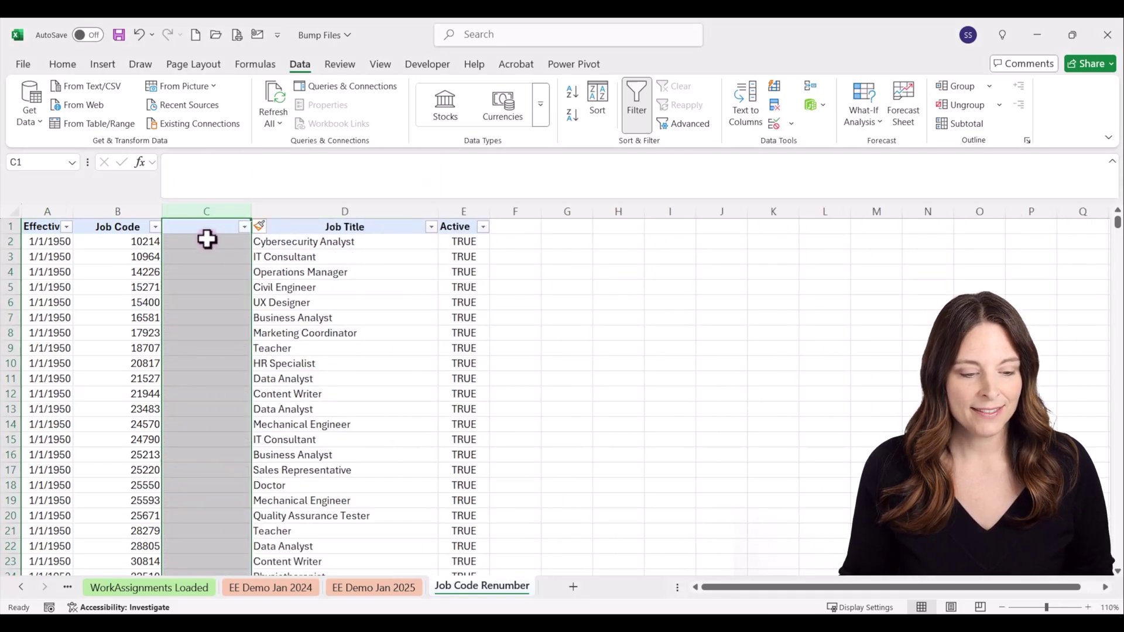
{"action": "left_click", "coordinate": [203, 226]}
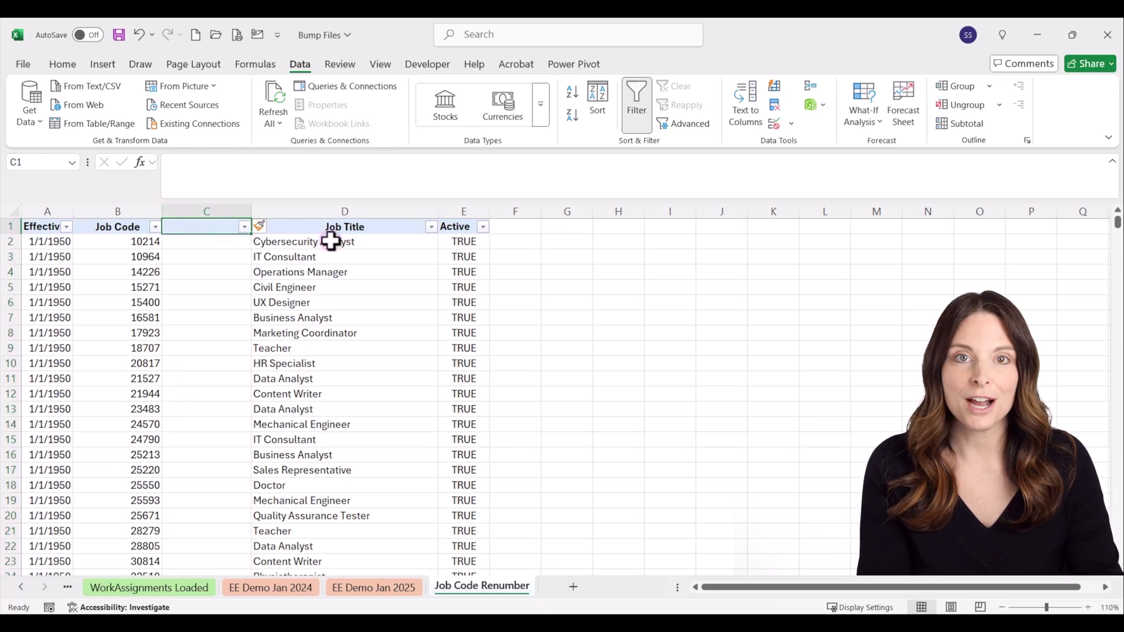
{"action": "type", "text": "New Job Code"}
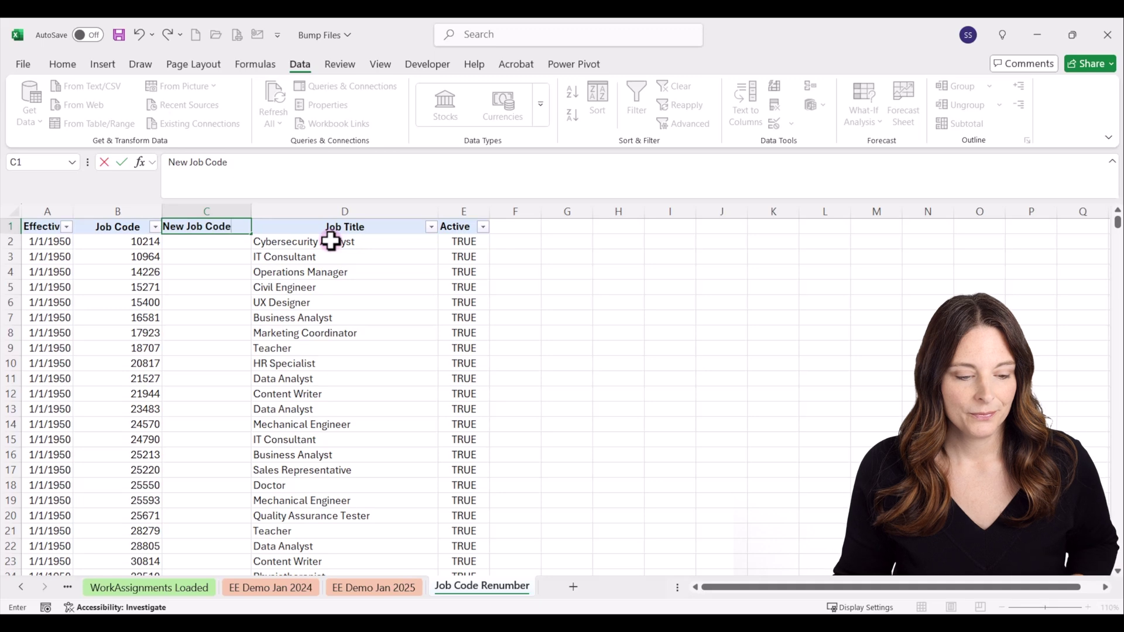
Confirm the New Job Code header in C1 and give that cell an orange fill
{"action": "key", "text": "ctrl+Return"}
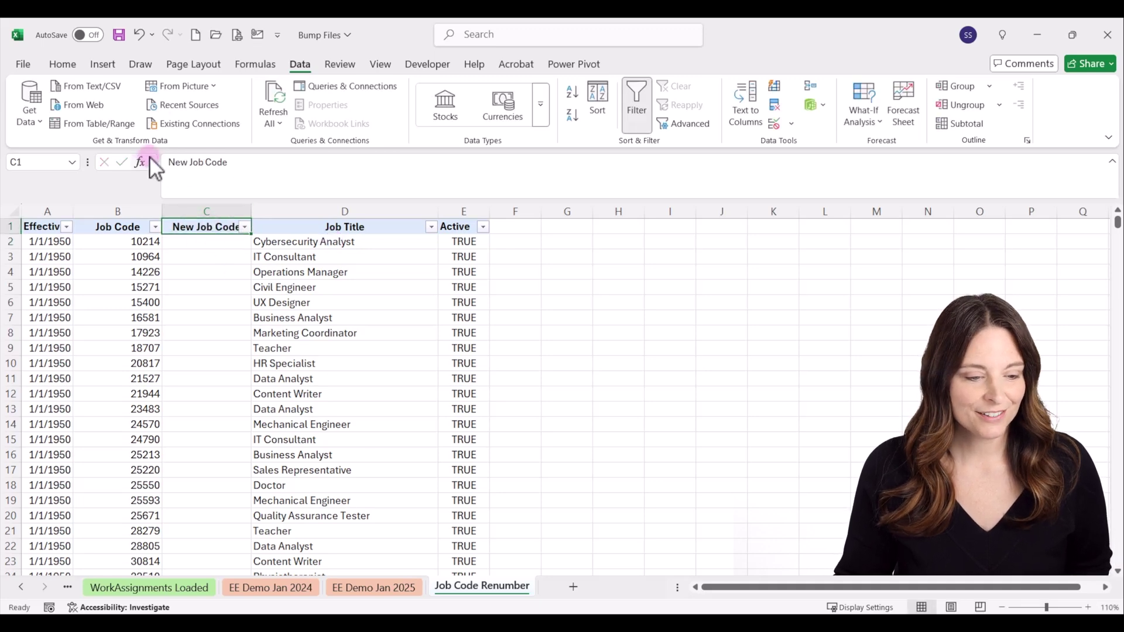
{"action": "left_click", "coordinate": [61, 64]}
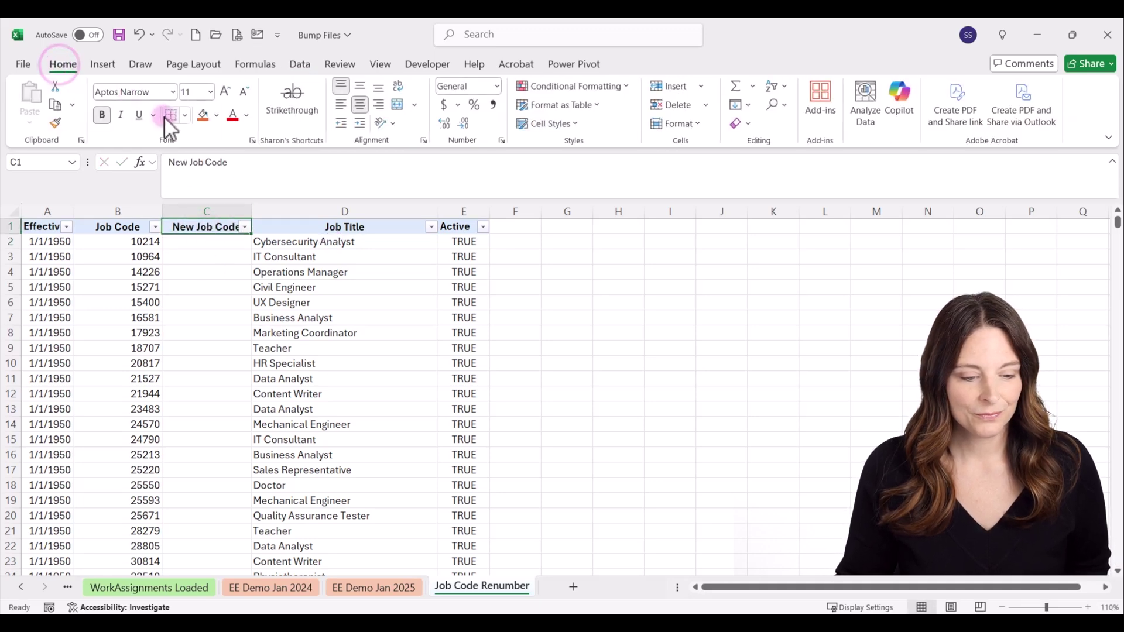
{"action": "left_click", "coordinate": [202, 115]}
{"action": "left_click", "coordinate": [217, 266]}
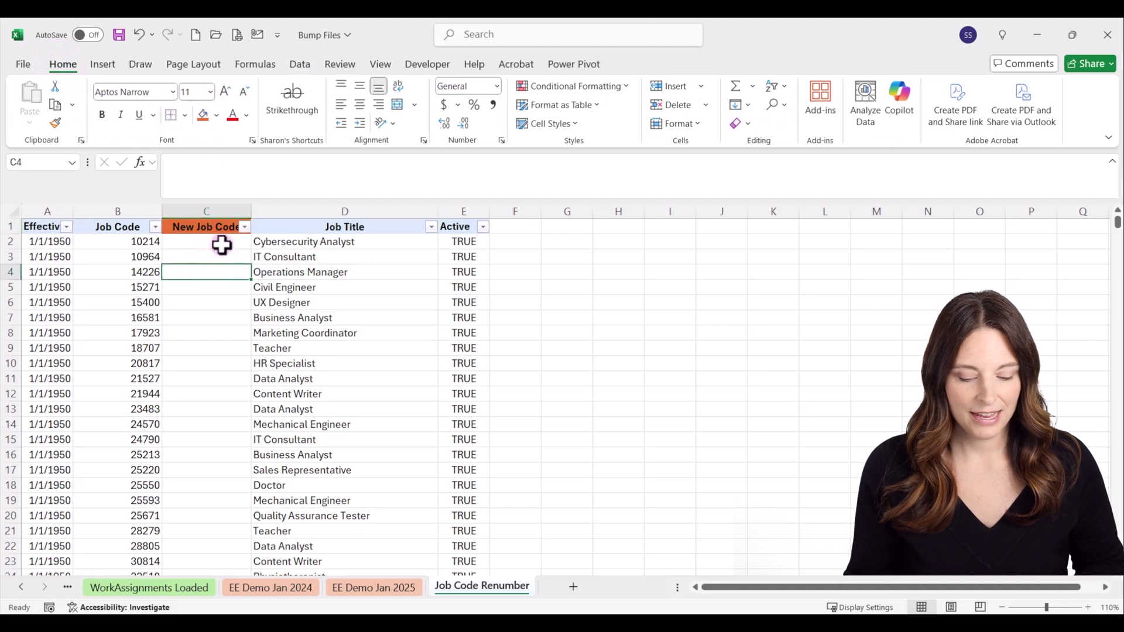
Enter the formula =RIGHT(B2,5) in C2 to extract the last five characters of the job code
{"action": "left_click", "coordinate": [221, 241]}
{"action": "type", "text": "="}
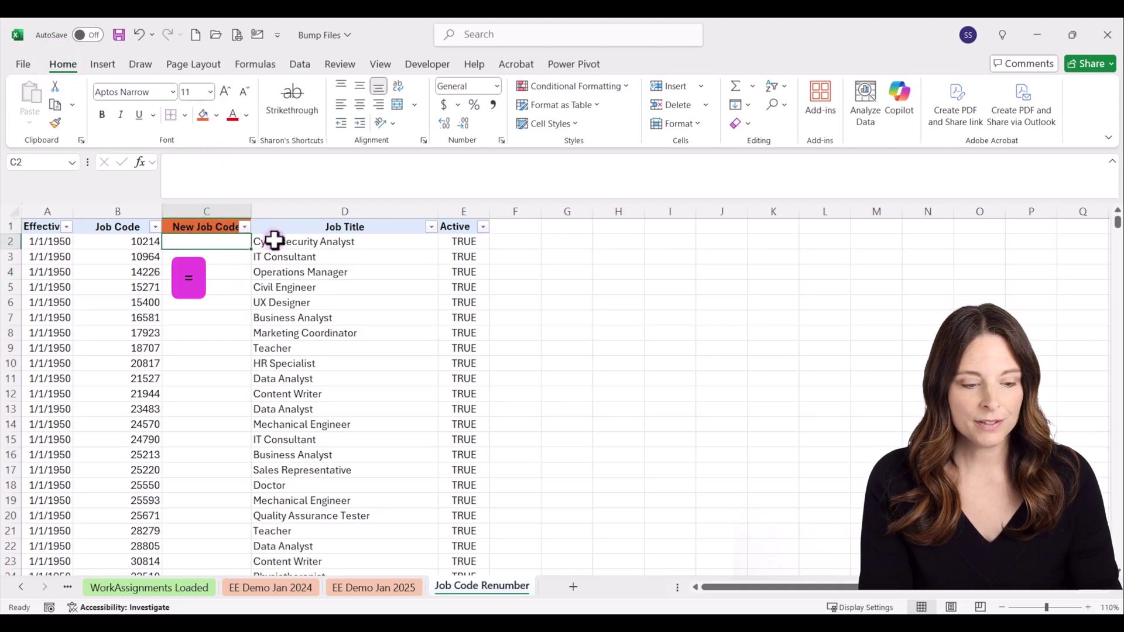
{"action": "type", "text": "RI"}
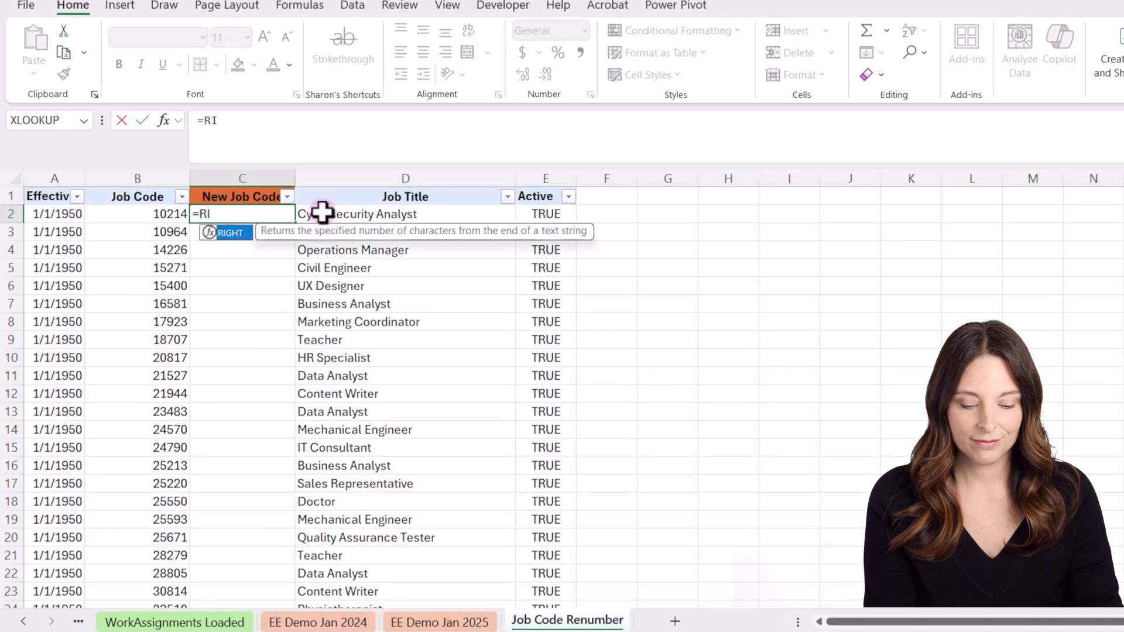
{"action": "type", "text": "GHT("}
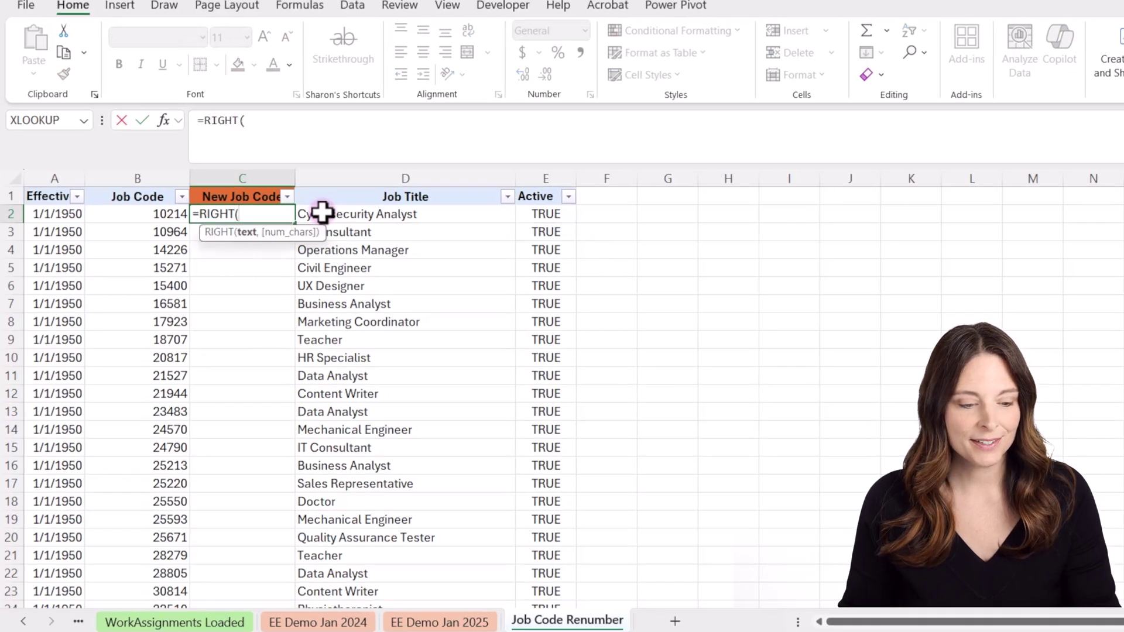
{"action": "left_click", "coordinate": [149, 215]}
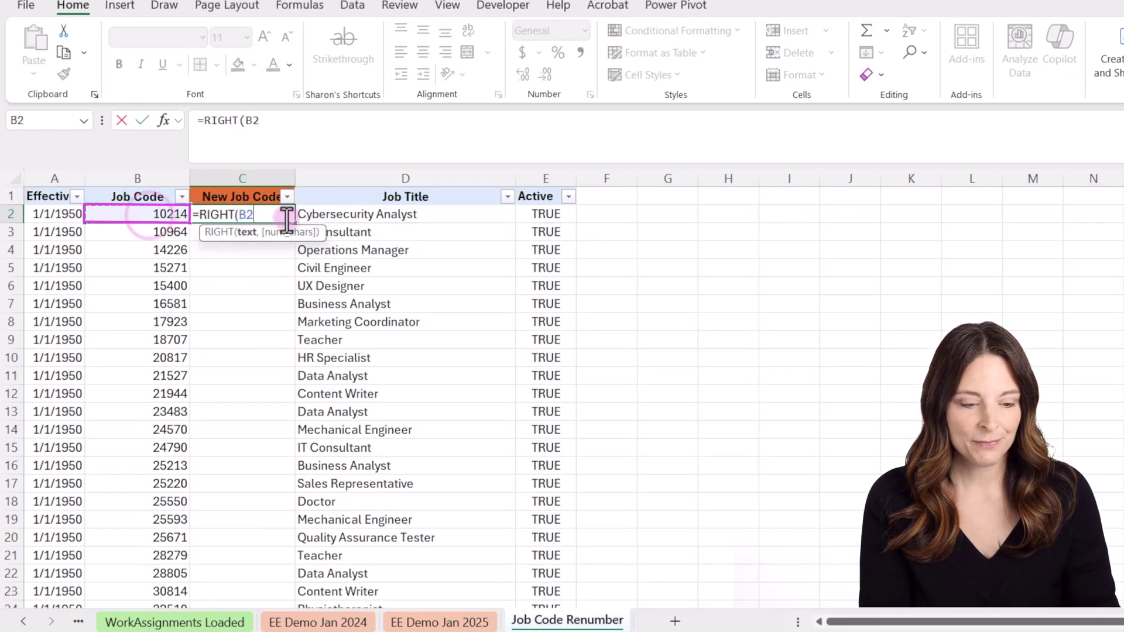
{"action": "type", "text": ","}
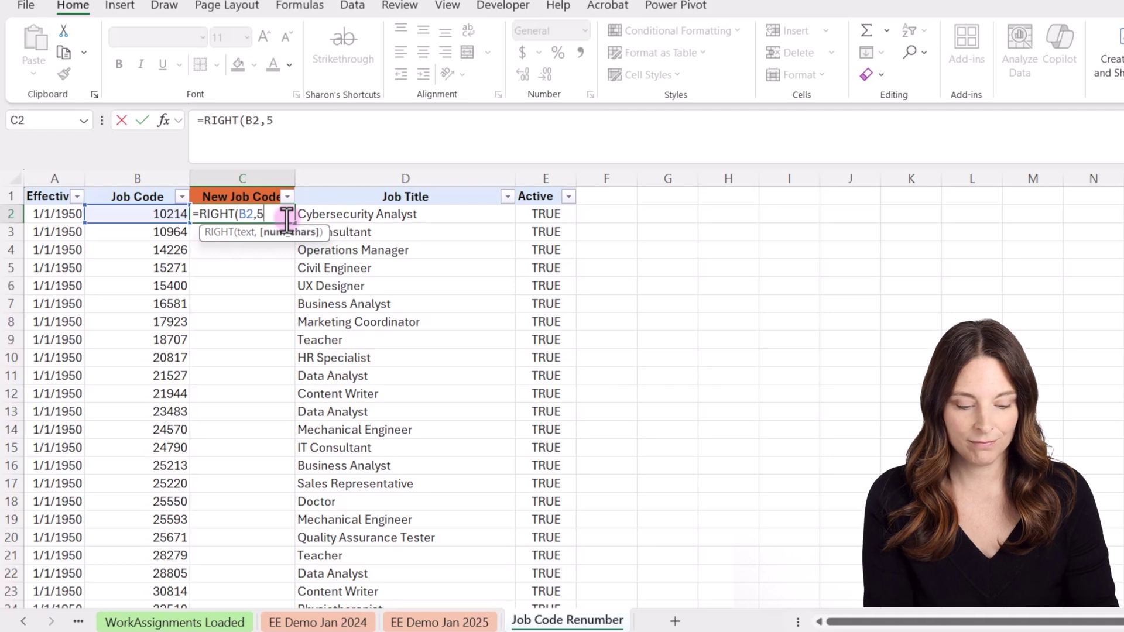
{"action": "type", "text": "5"}
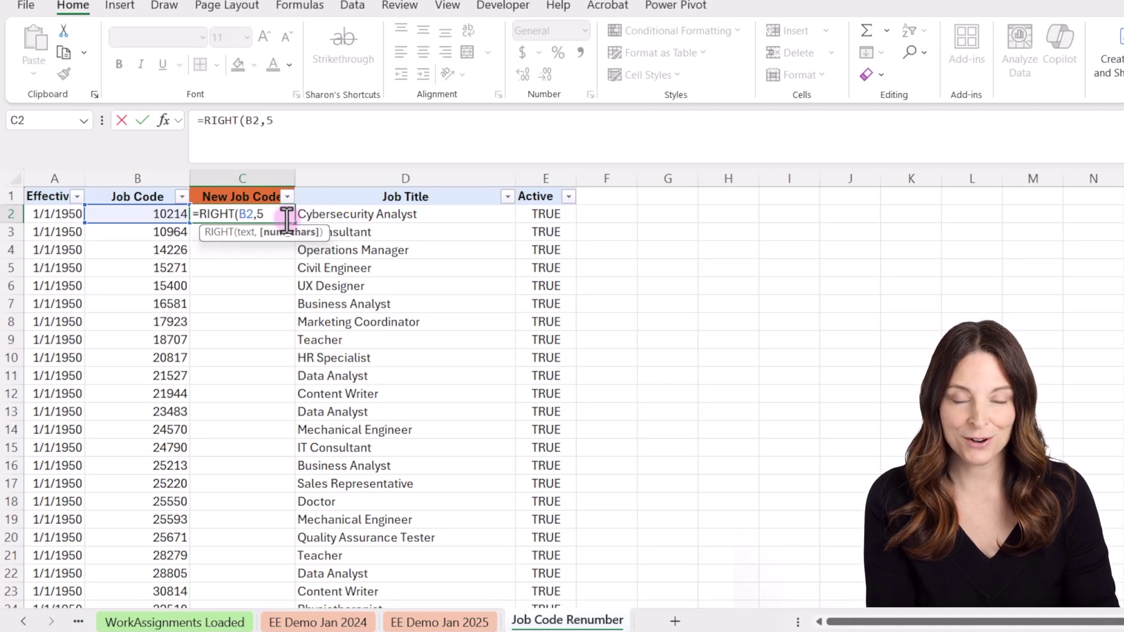
{"action": "type", "text": ")"}
{"action": "key", "text": "Return"}
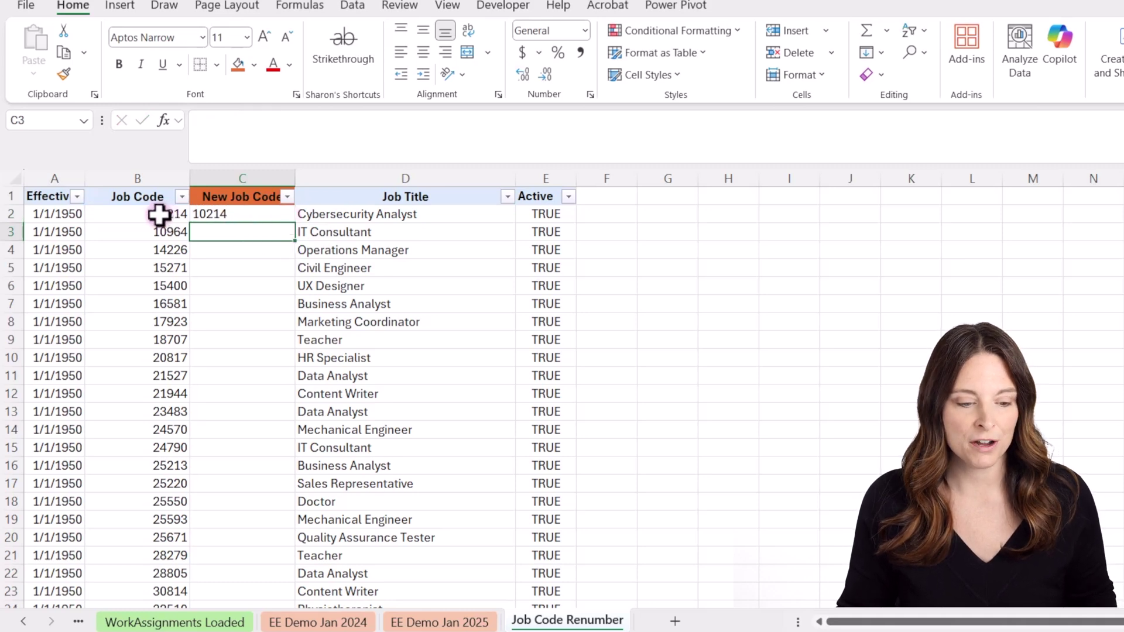
Fill the RIGHT formula from C2 down the New Job Code column to the last data row, and check the extracted codes
{"action": "left_click", "coordinate": [252, 214]}
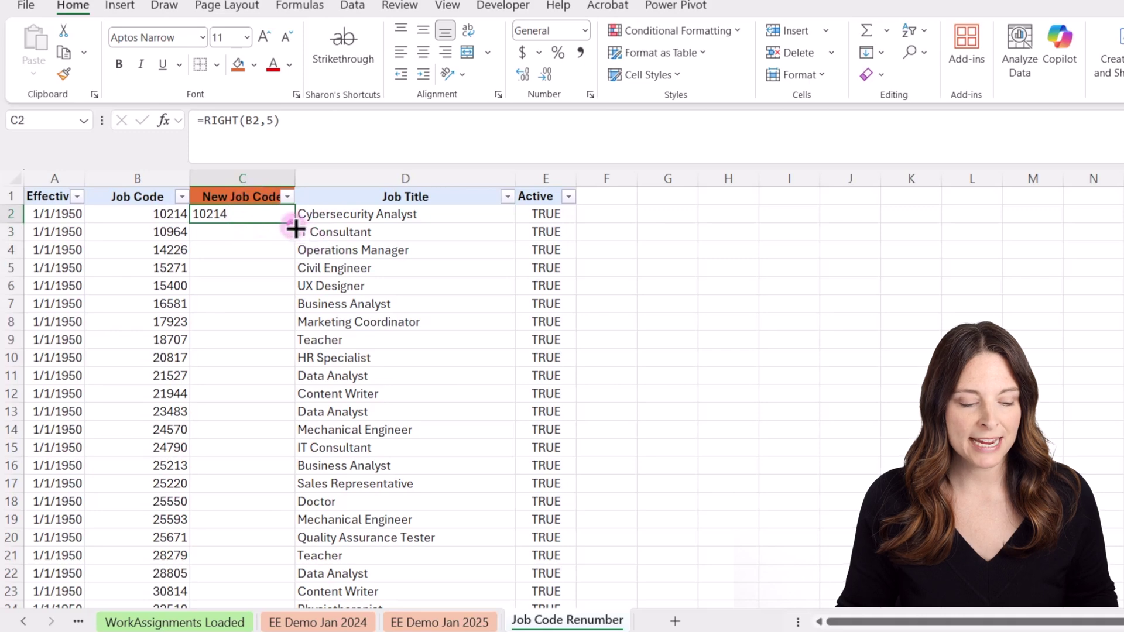
{"action": "double_click", "coordinate": [295, 229]}
{"action": "scroll", "coordinate": [240, 455], "scroll_direction": "down", "scroll_amount": 19}
{"action": "scroll", "coordinate": [239, 449], "scroll_direction": "down", "scroll_amount": 12}
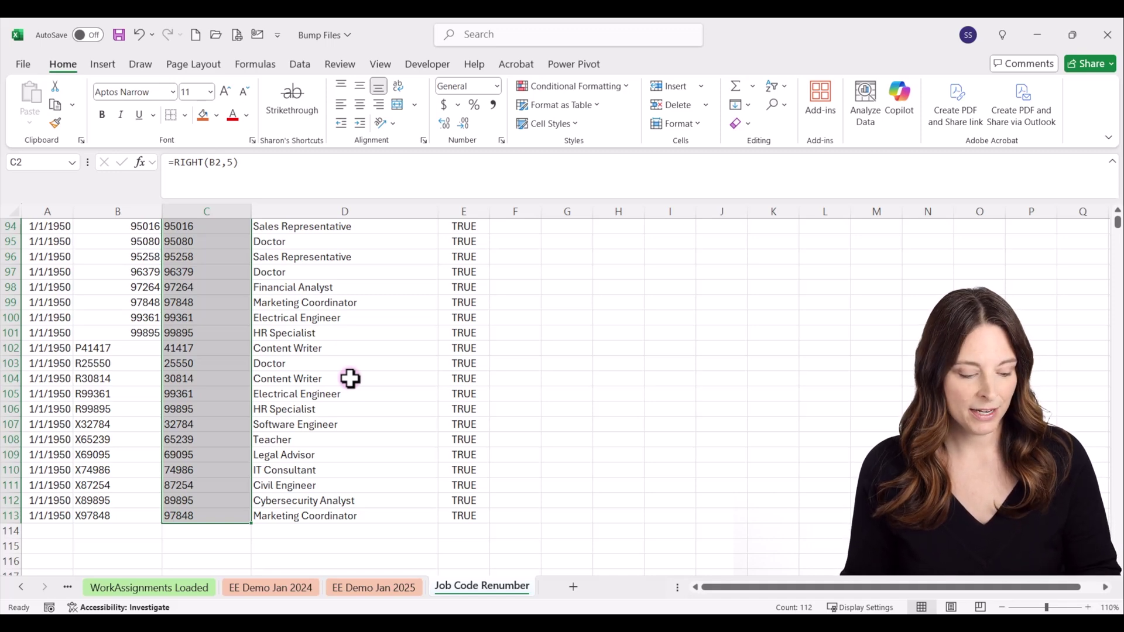
Replace the New Job Code formulas with their values in place and deselect the range
{"action": "key", "text": "ctrl+c"}
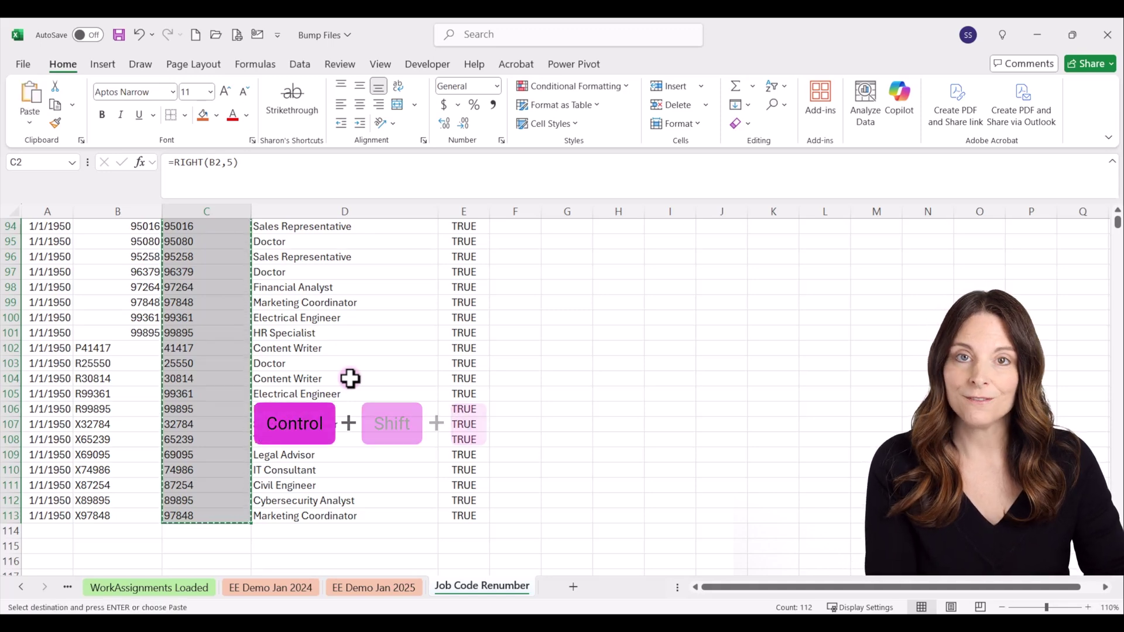
{"action": "key", "text": "ctrl+shift+v"}
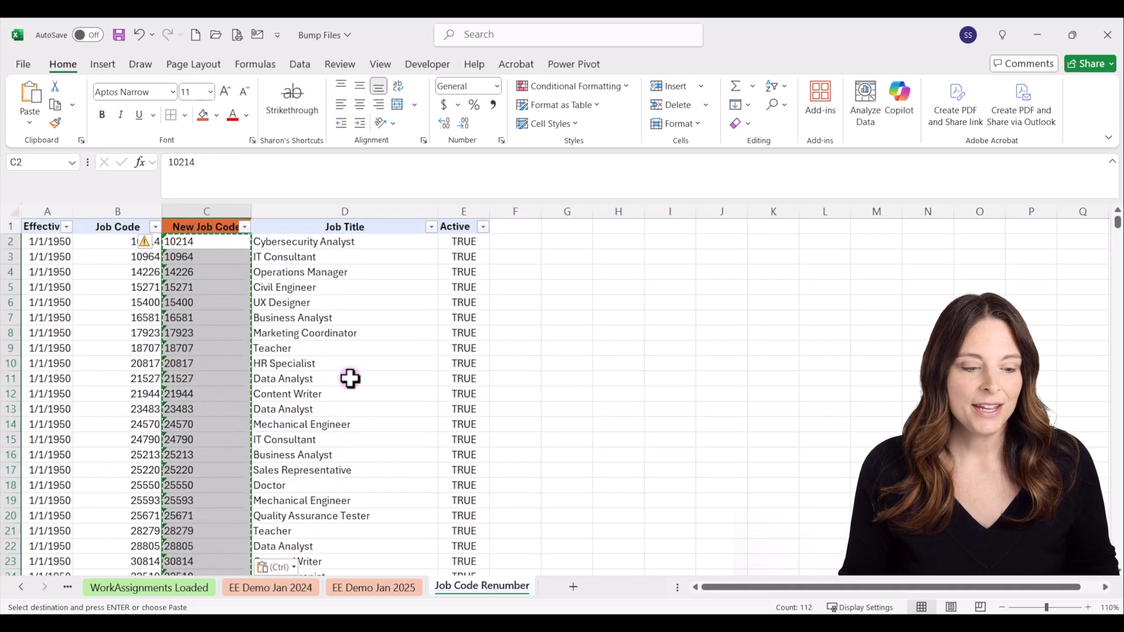
{"action": "left_click", "coordinate": [201, 227]}
{"action": "left_click", "coordinate": [214, 253]}
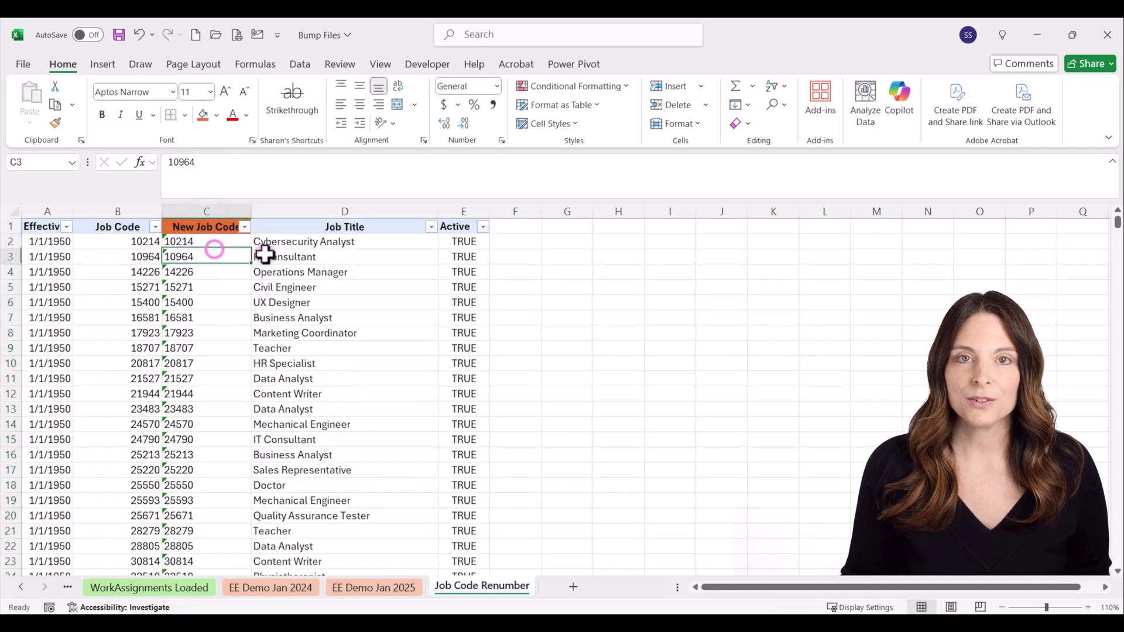
Highlight duplicate values in column C with conditional formatting, using Light Red Fill with Dark Red Text
{"action": "left_click", "coordinate": [210, 206]}
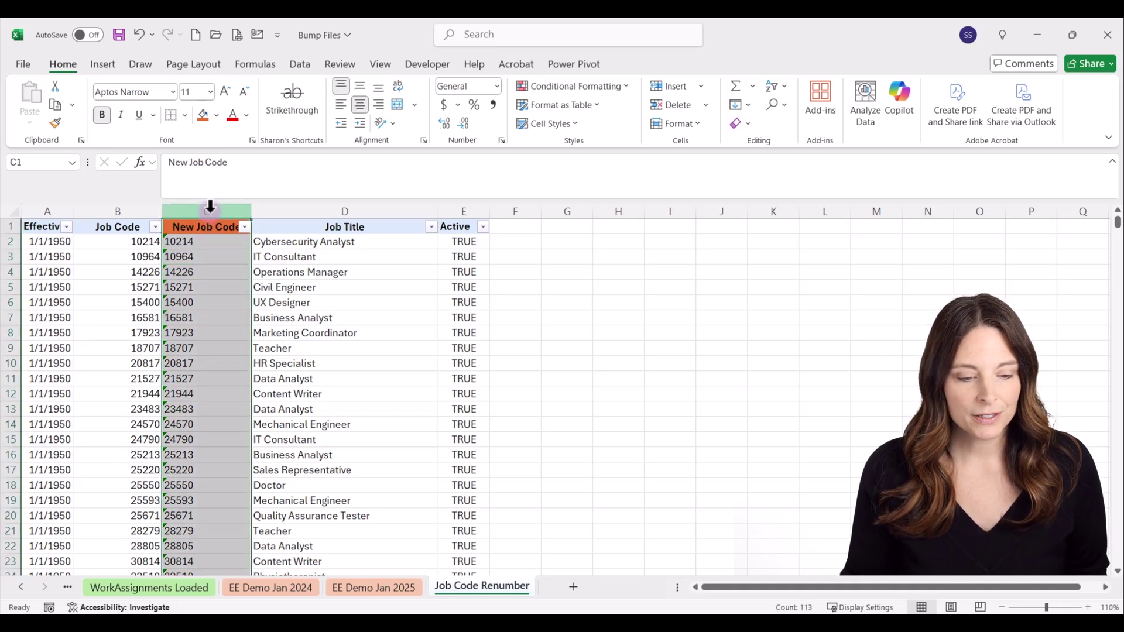
{"action": "left_click", "coordinate": [557, 61]}
{"action": "left_click", "coordinate": [625, 86]}
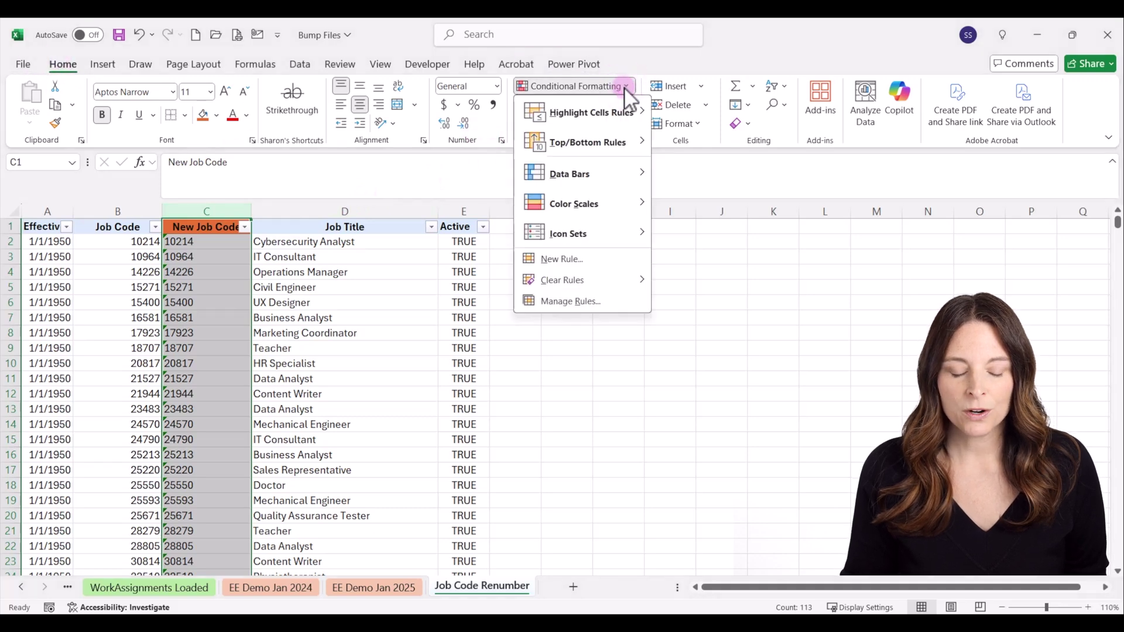
{"action": "left_click", "coordinate": [596, 110]}
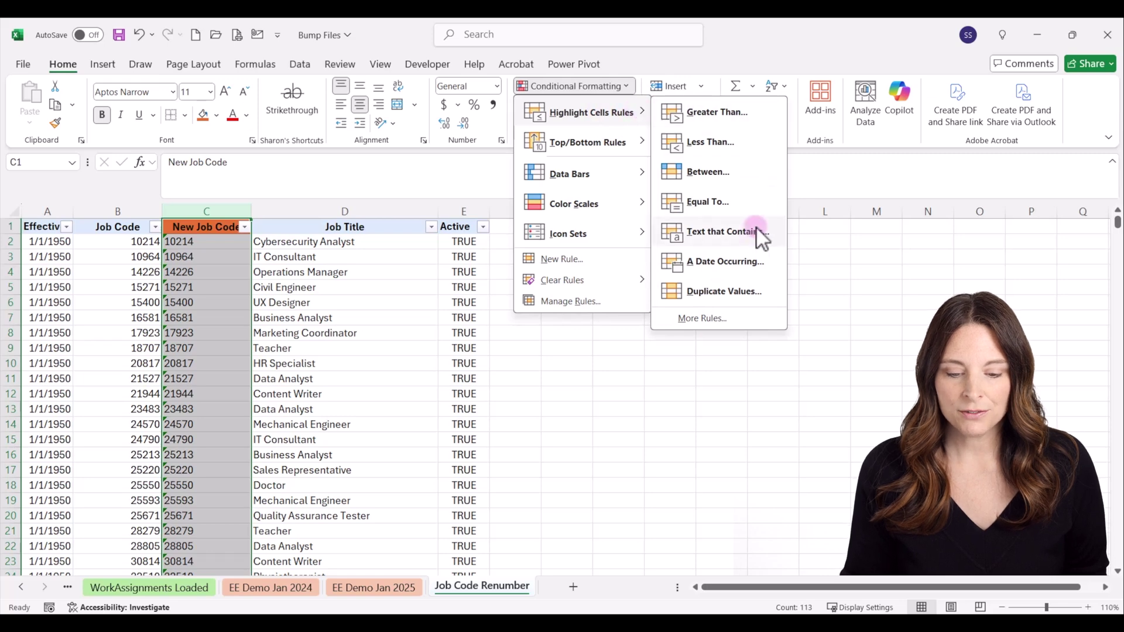
{"action": "left_click", "coordinate": [734, 288]}
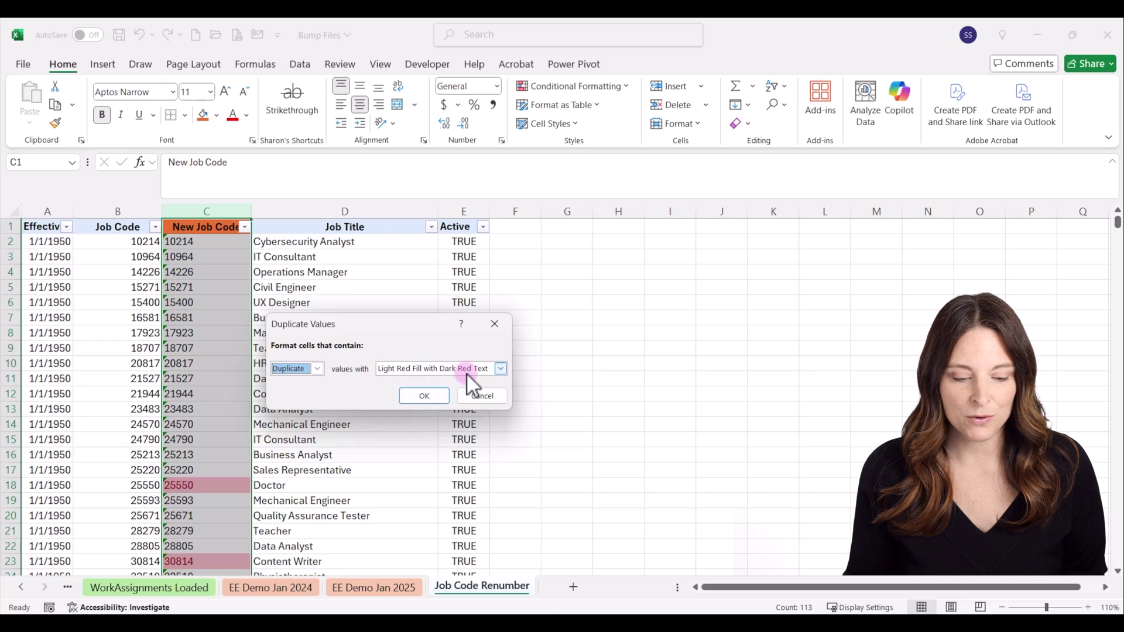
{"action": "left_click", "coordinate": [501, 367]}
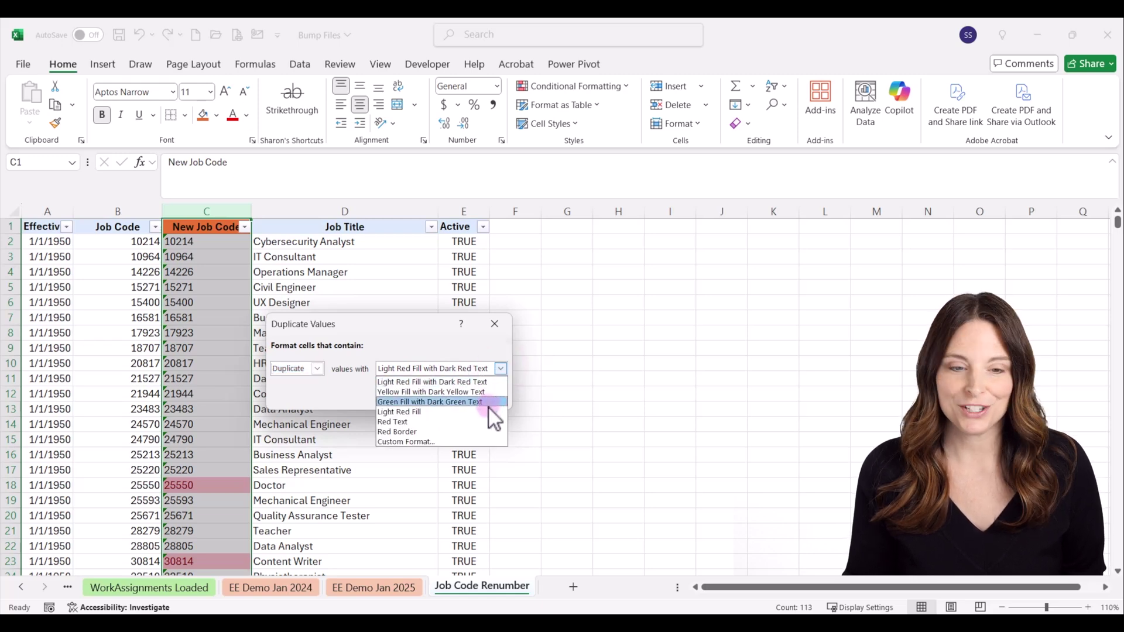
{"action": "left_click", "coordinate": [488, 364]}
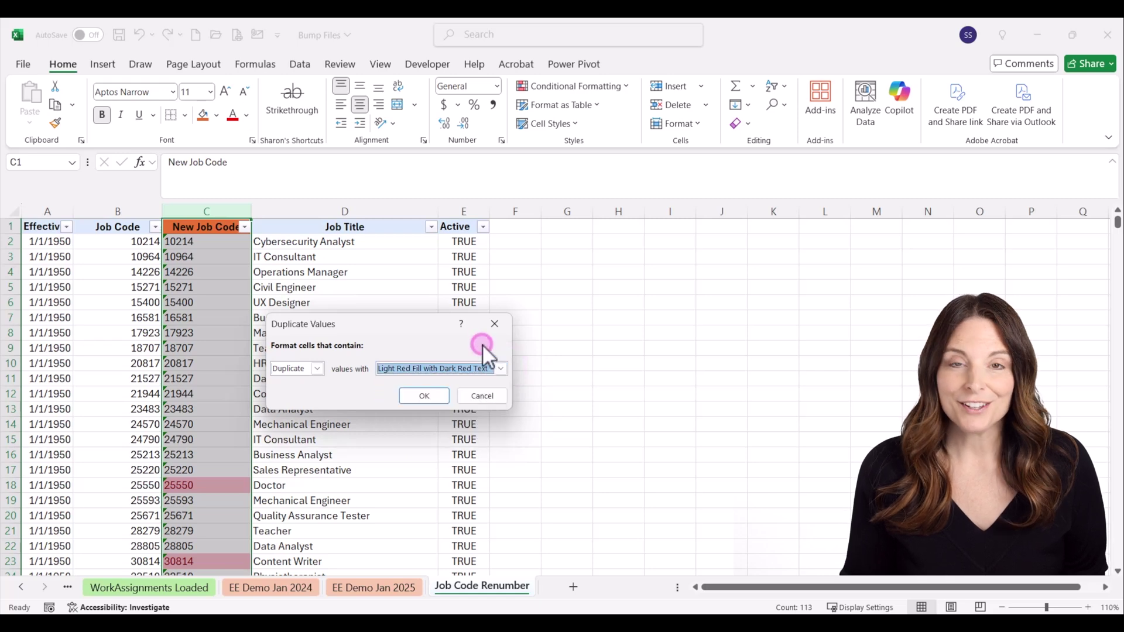
{"action": "left_click", "coordinate": [427, 396]}
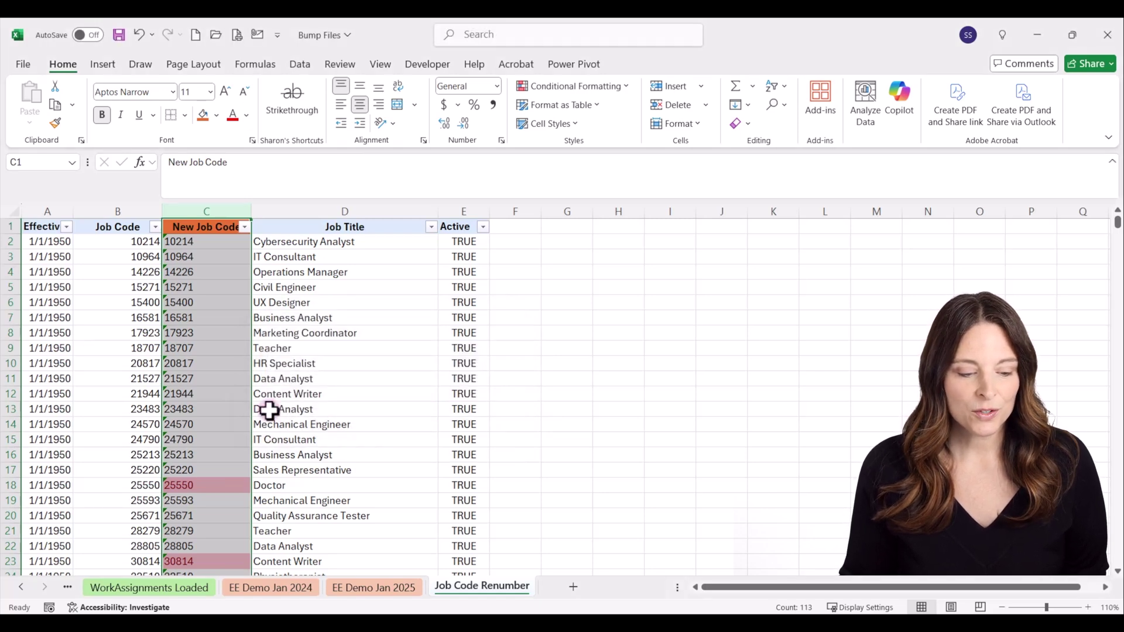
Review the highlighted duplicates, filter the New Job Code column by the light red cell color, and select C103
{"action": "scroll", "coordinate": [212, 495], "scroll_direction": "down", "scroll_amount": 1}
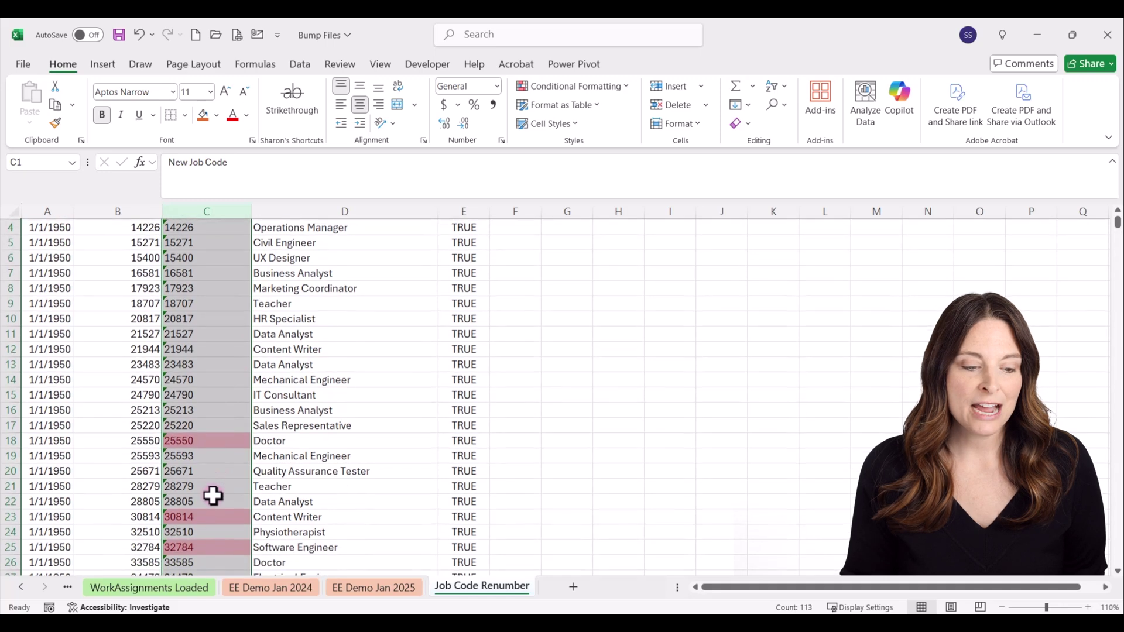
{"action": "scroll", "coordinate": [212, 496], "scroll_direction": "up", "scroll_amount": 1}
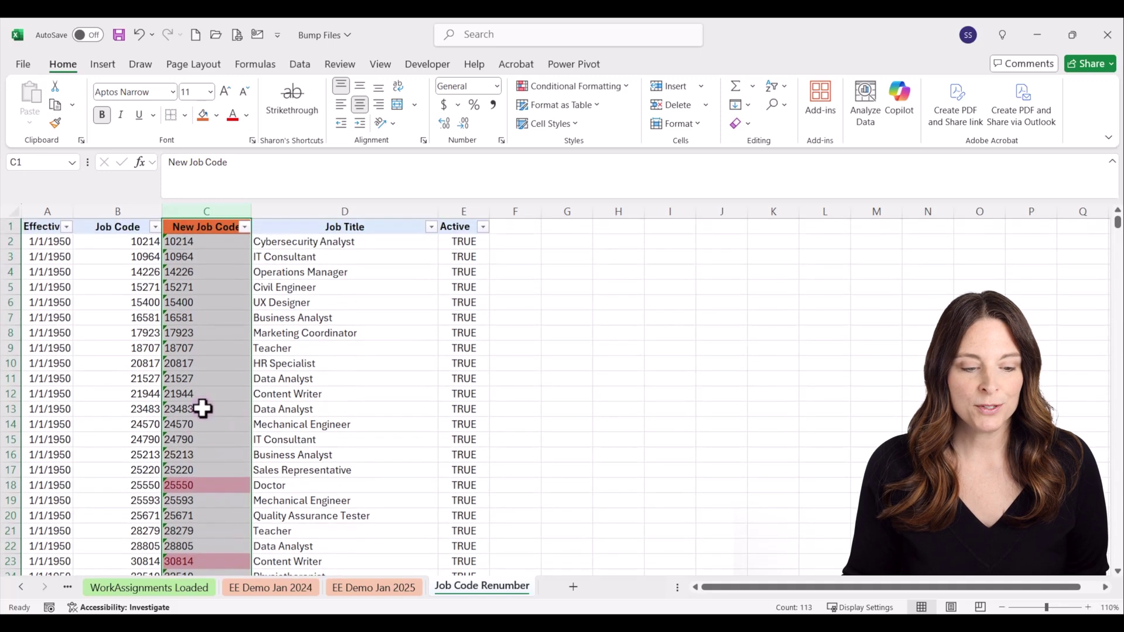
{"action": "left_click", "coordinate": [246, 228]}
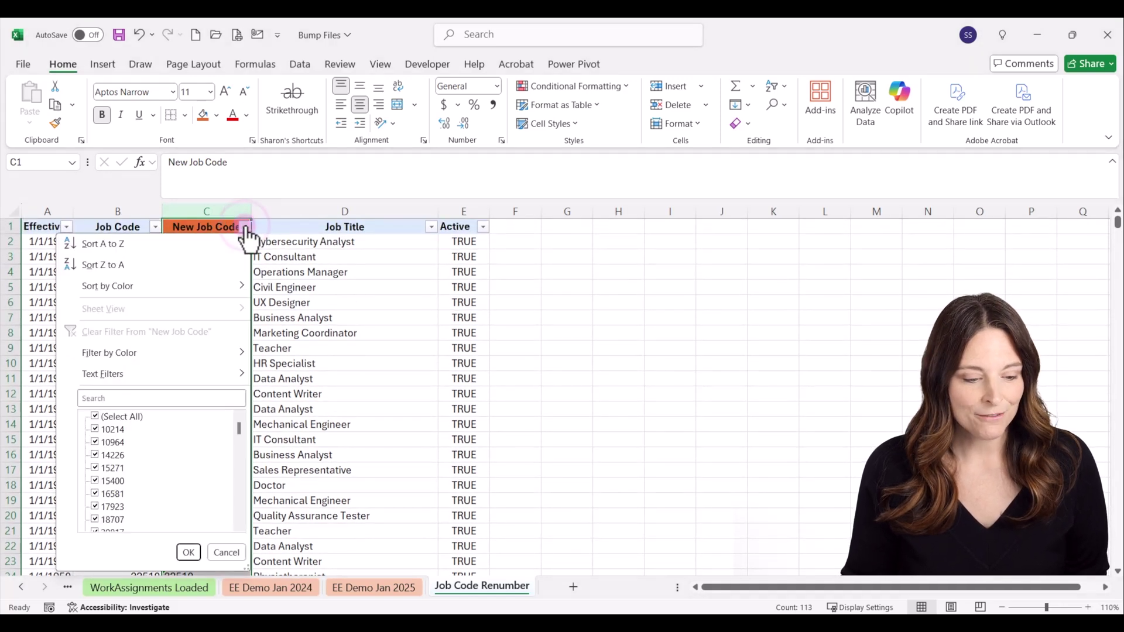
{"action": "left_click", "coordinate": [183, 351]}
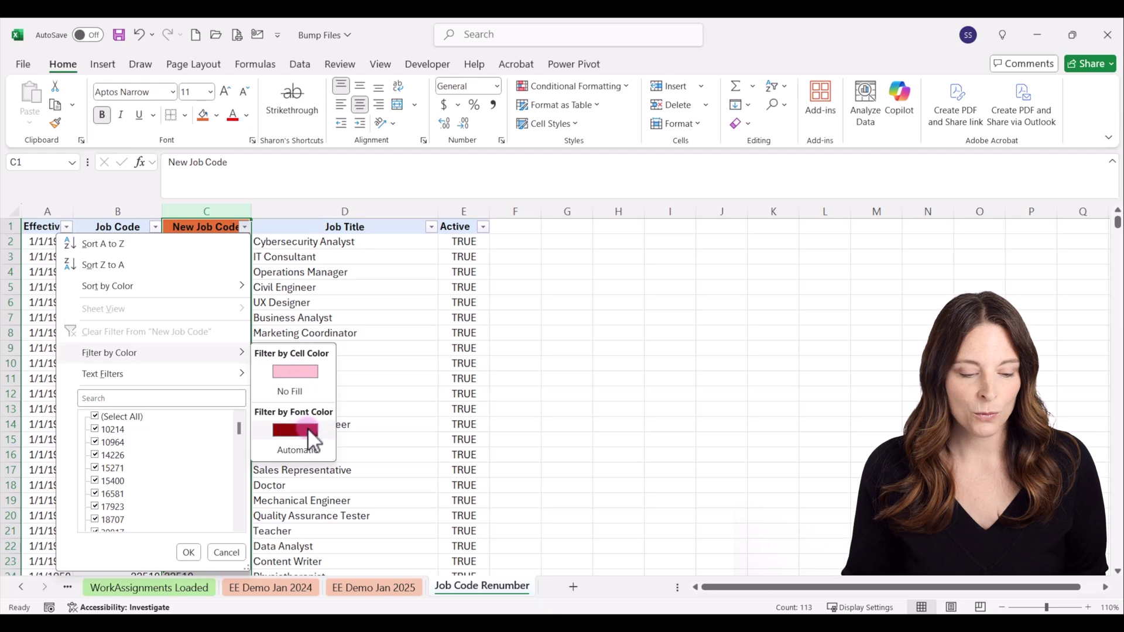
{"action": "left_click", "coordinate": [304, 369]}
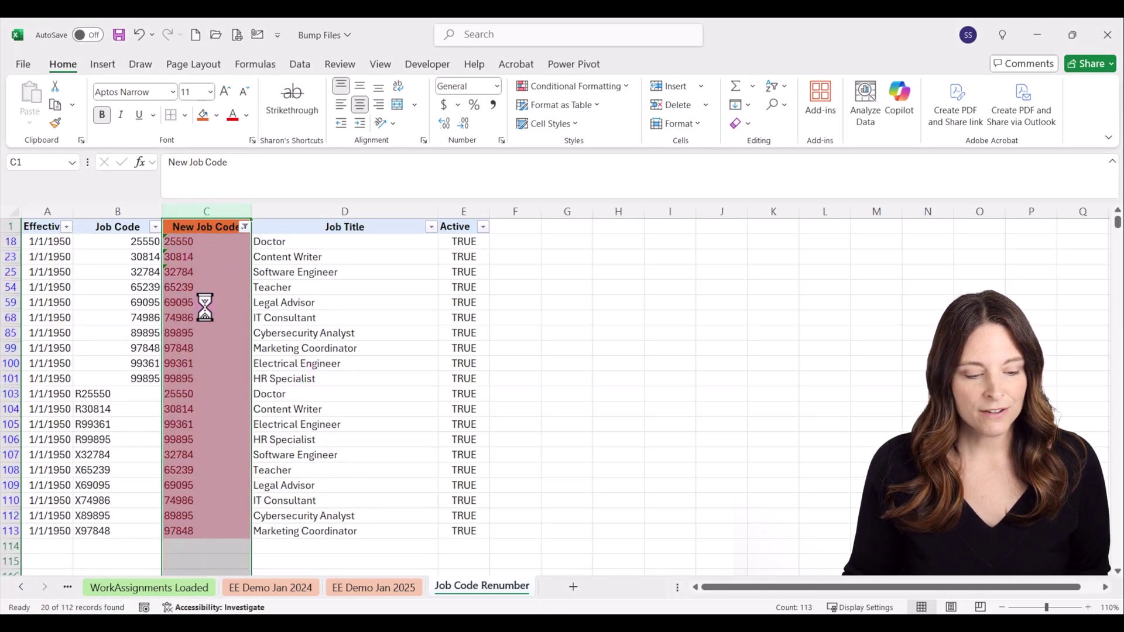
{"action": "key", "text": "alt+semicolon"}
{"action": "left_click", "coordinate": [207, 393]}
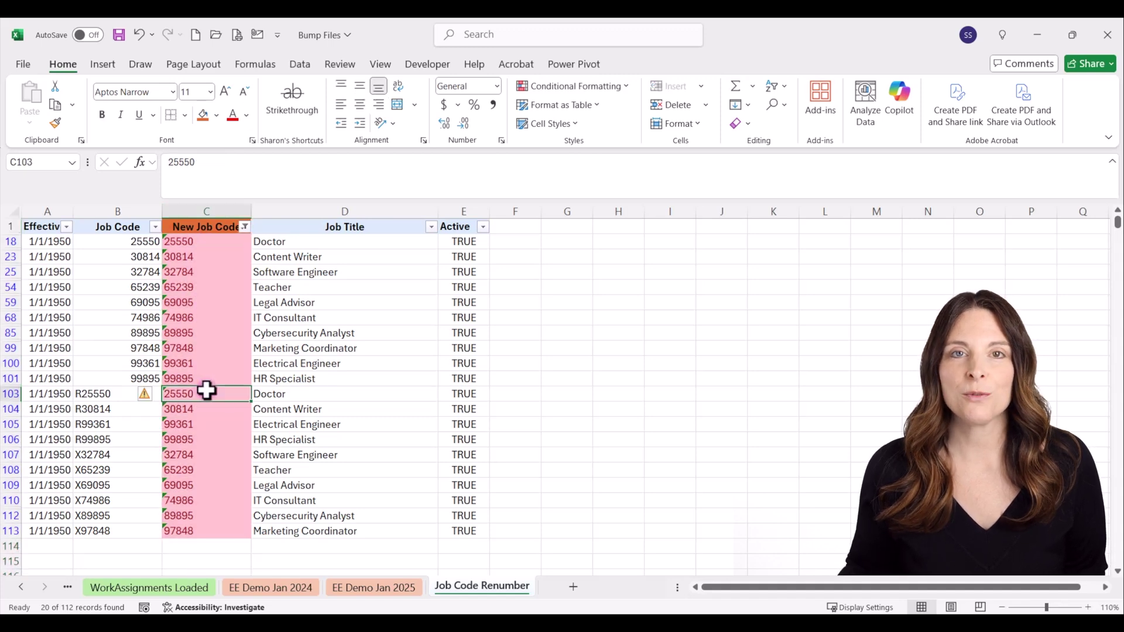